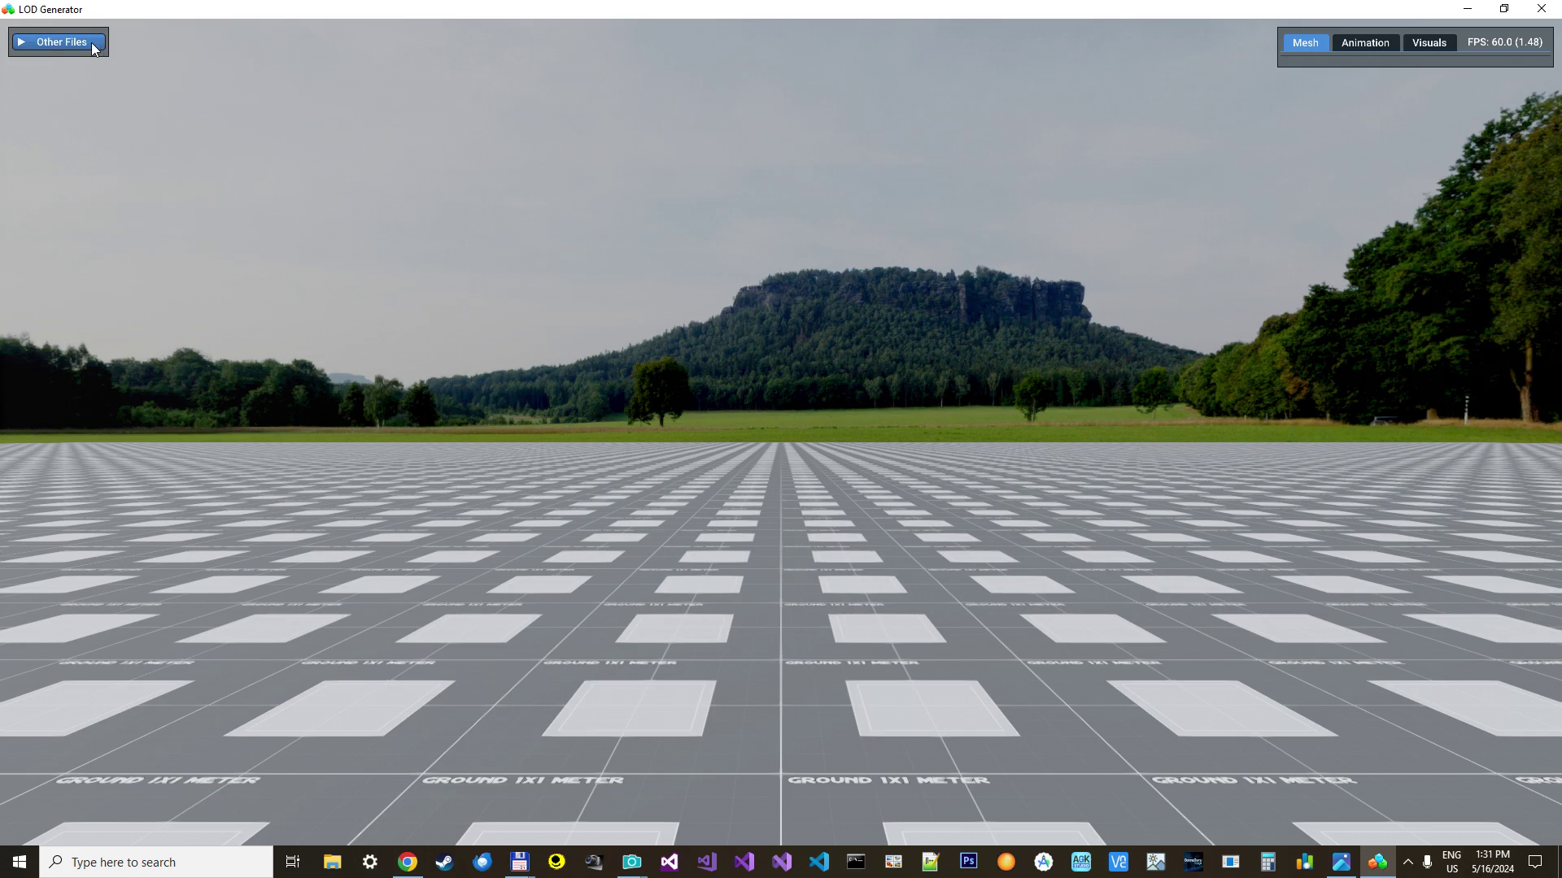
- Load the object list from the level file occluded3.fpm and open the fox object
left_click(62, 64)
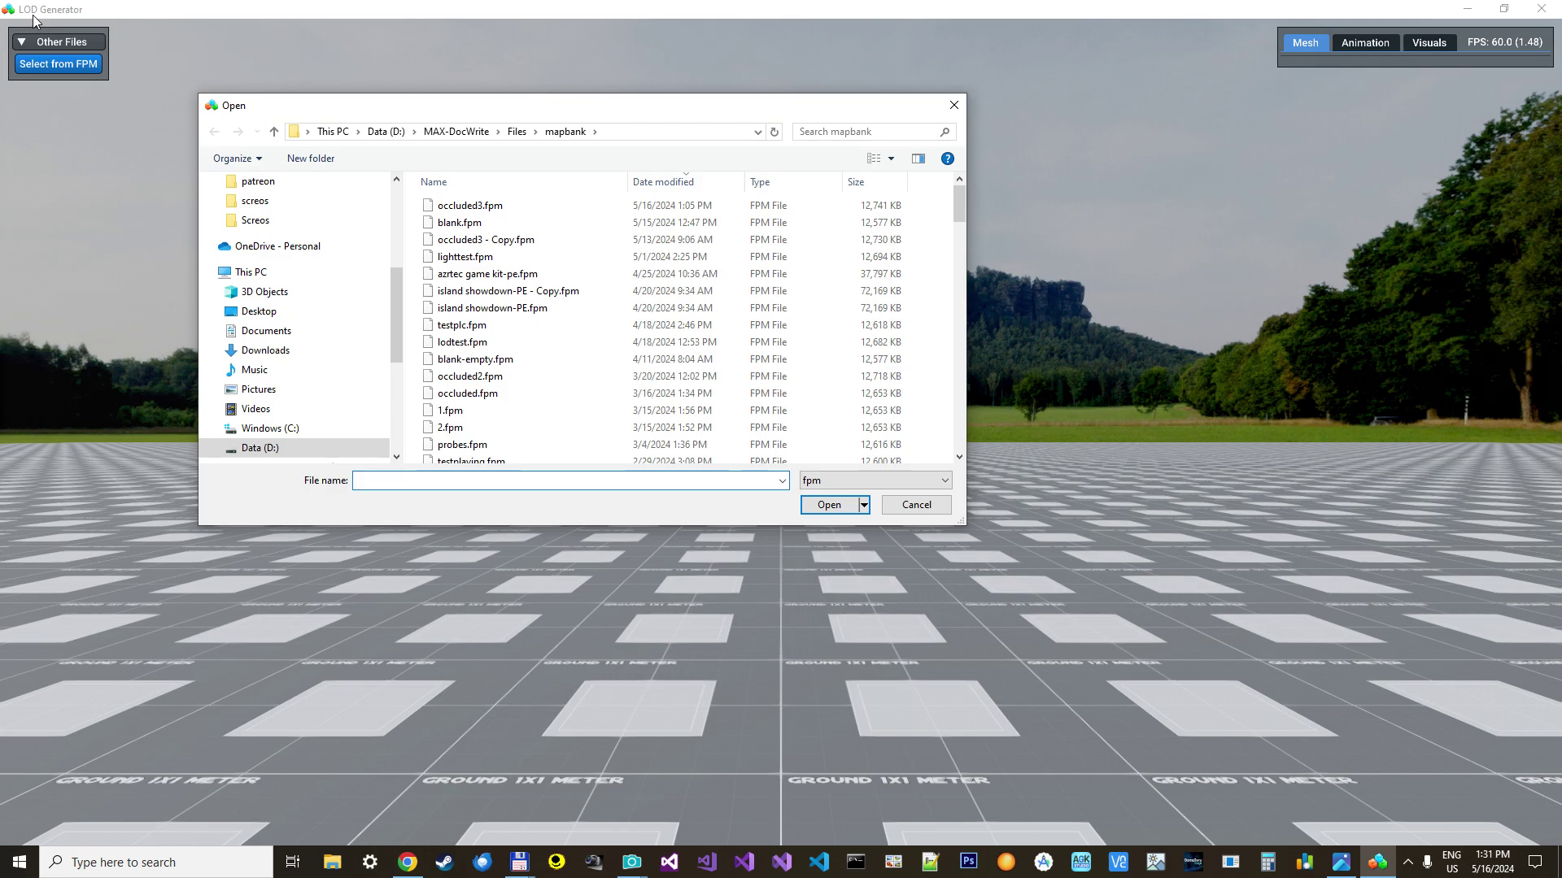
double_click(470, 205)
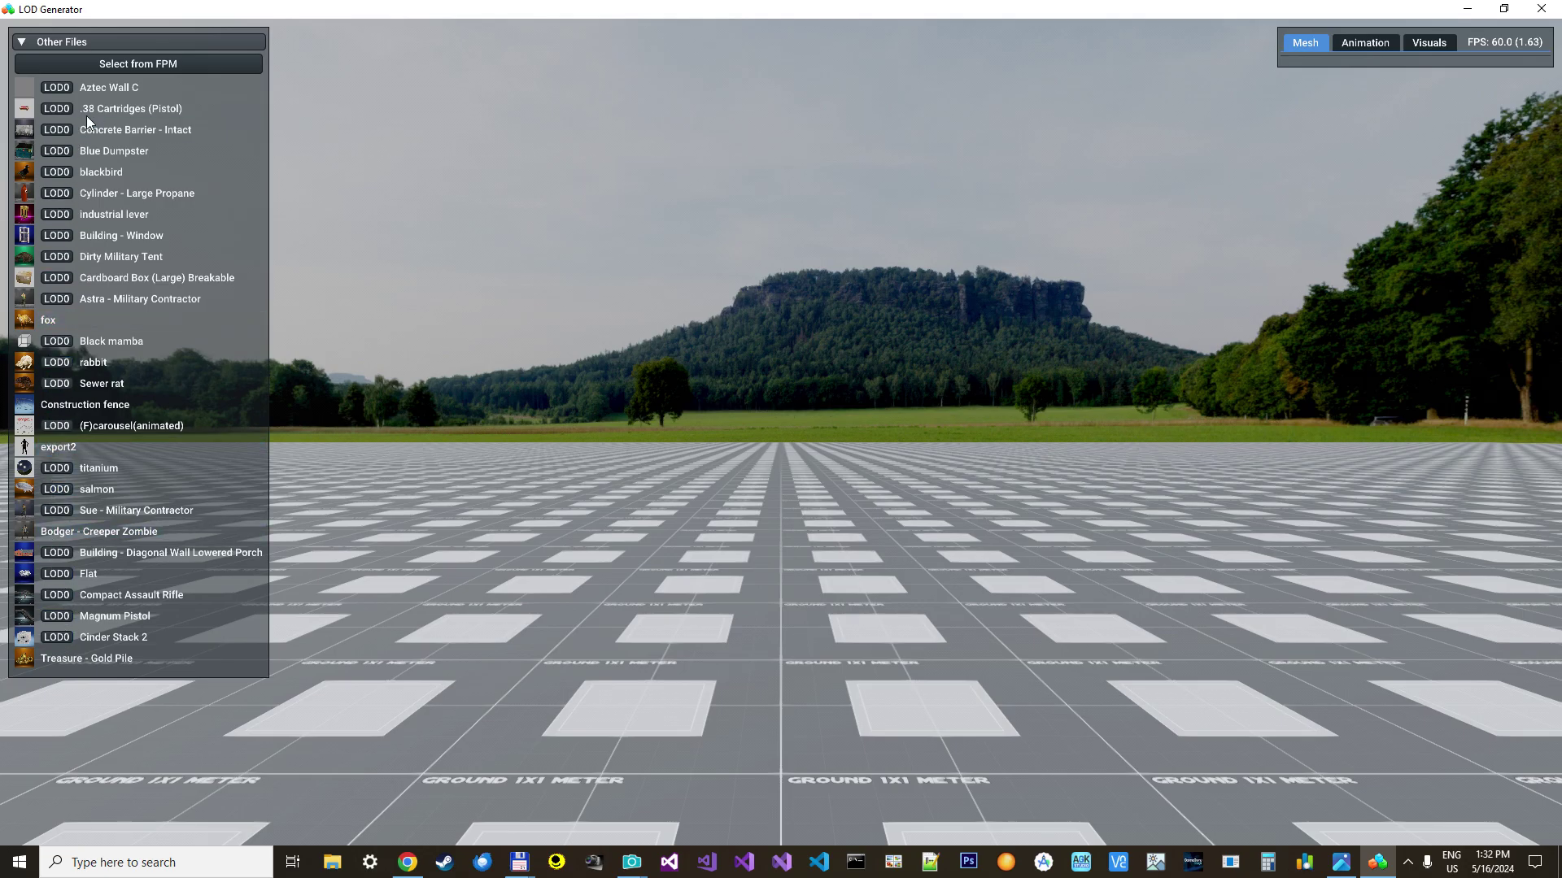
left_click(64, 320)
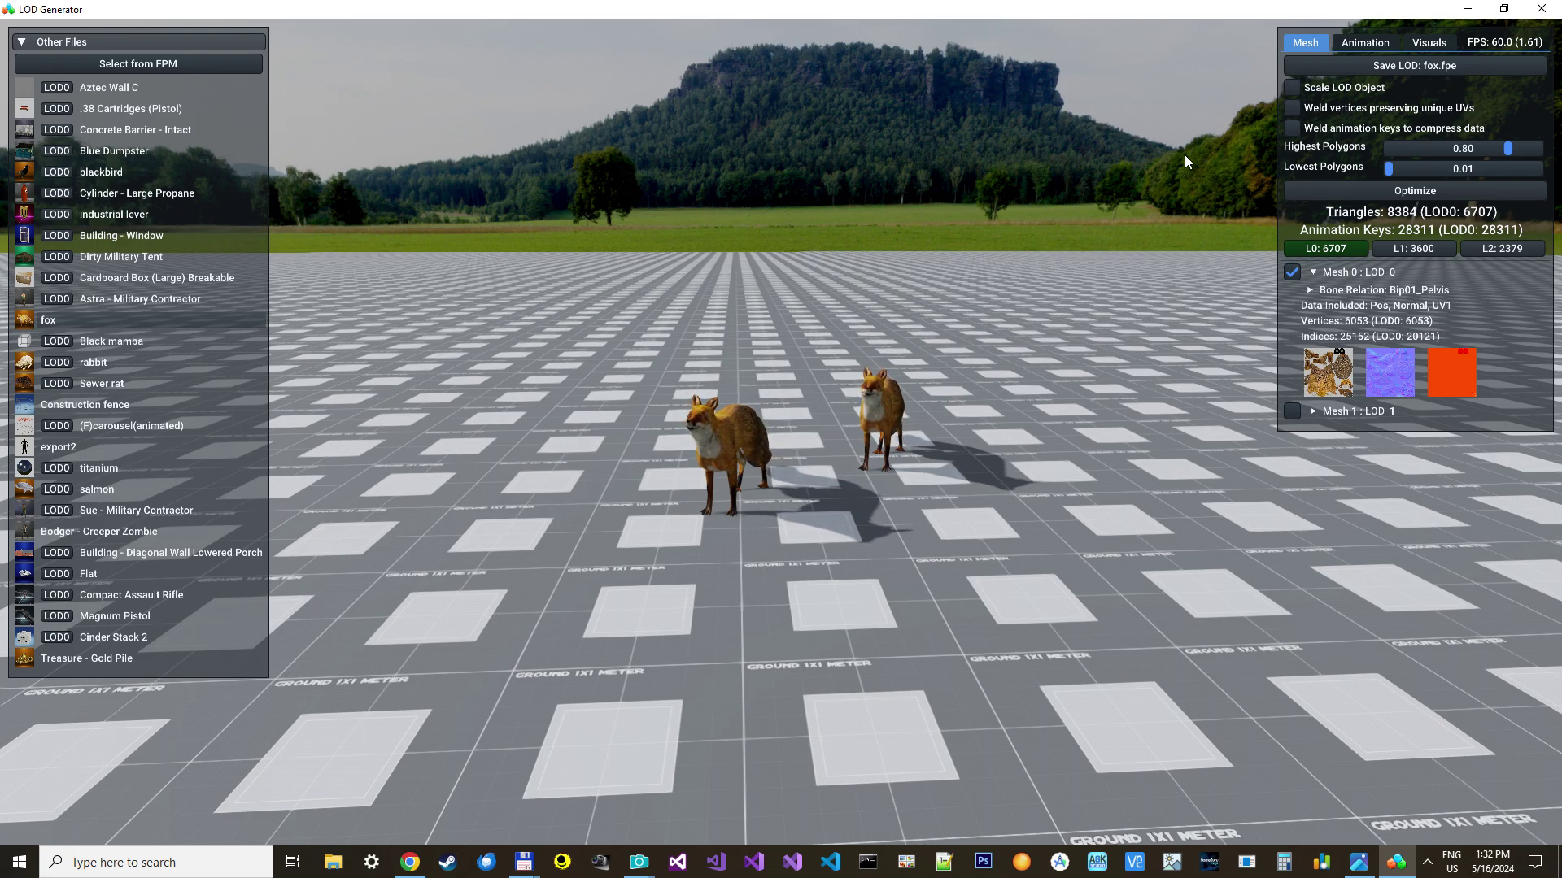
- Optimize the fox mesh with vertex welding that preserves unique UVs and animation key welding for compression enabled
left_click(1295, 107)
left_click(1291, 129)
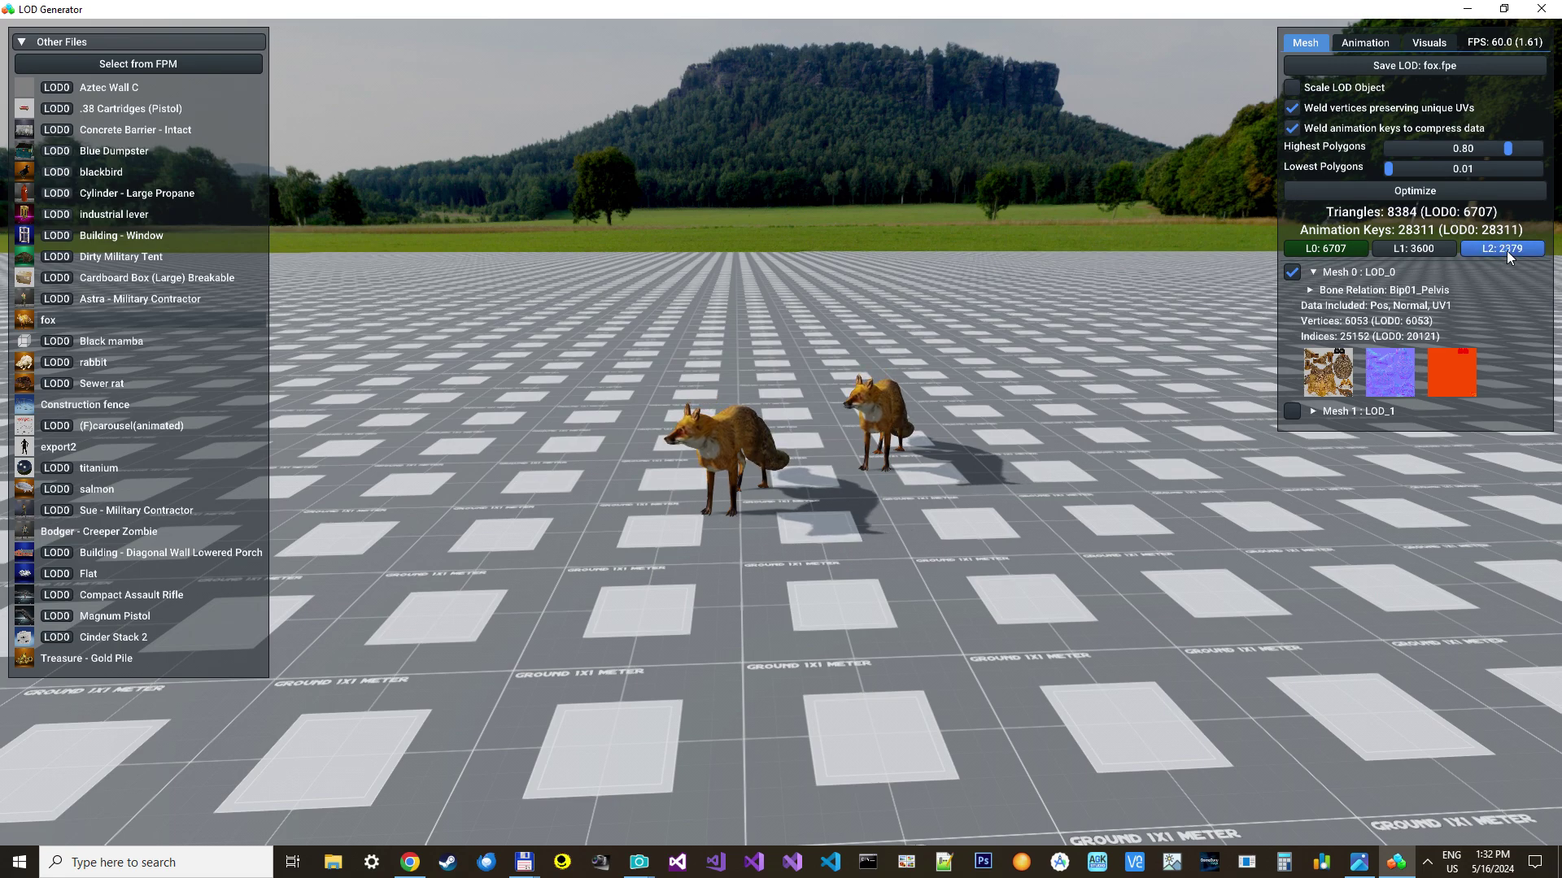
left_click(1413, 194)
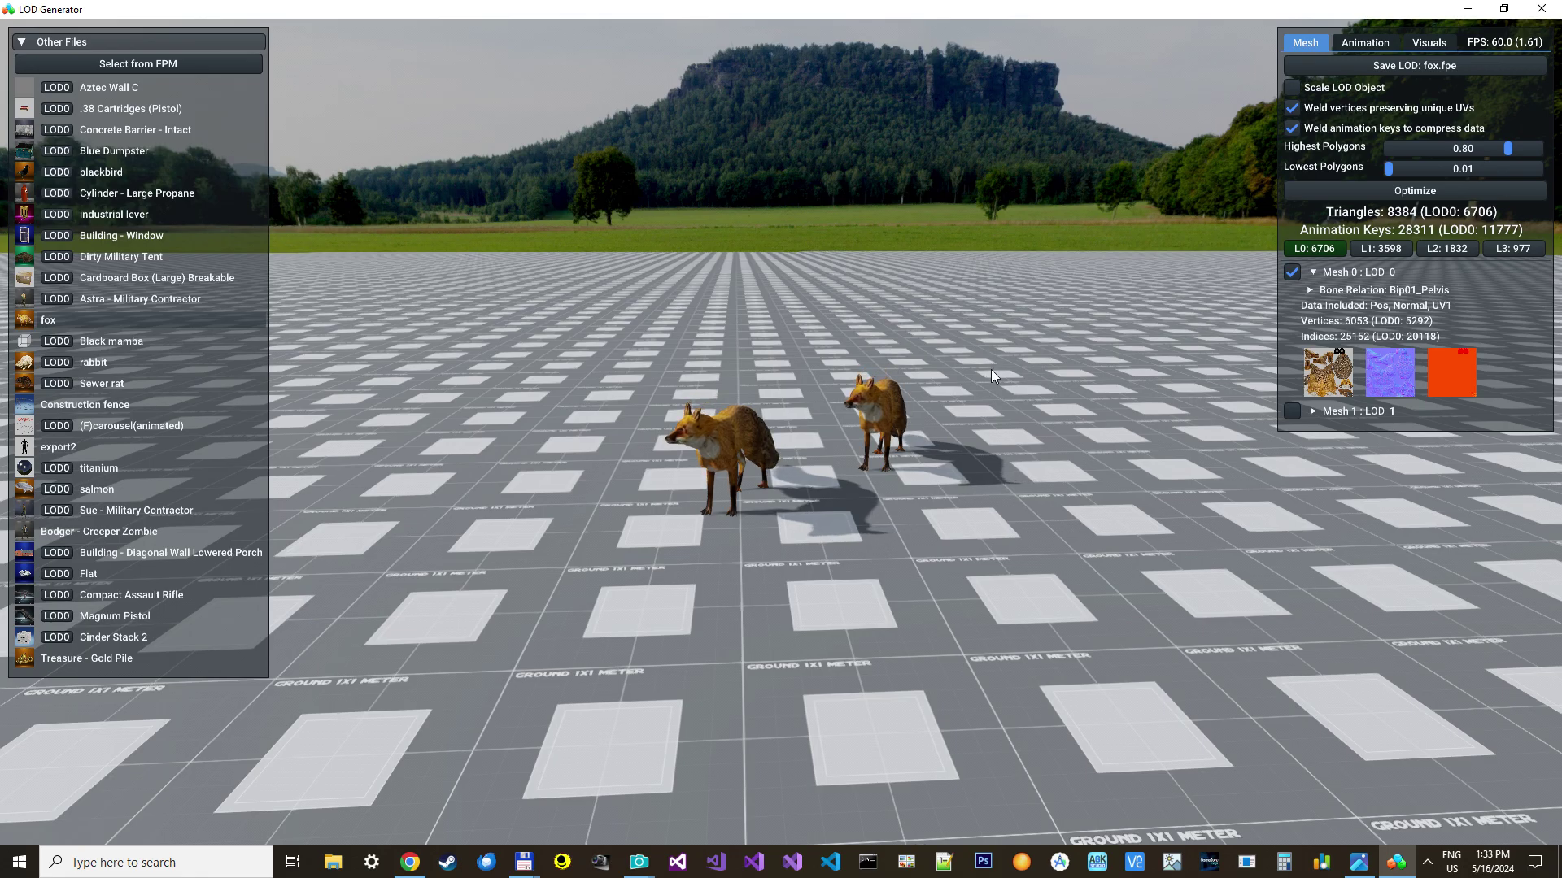
- Examine how the optimized fox switches between LOD levels as the viewing distance grows and shrinks
mouse_move(973, 374)
right_mouse_down()
mouse_move(955, 384)
mouse_move(975, 379)
right_mouse_up()
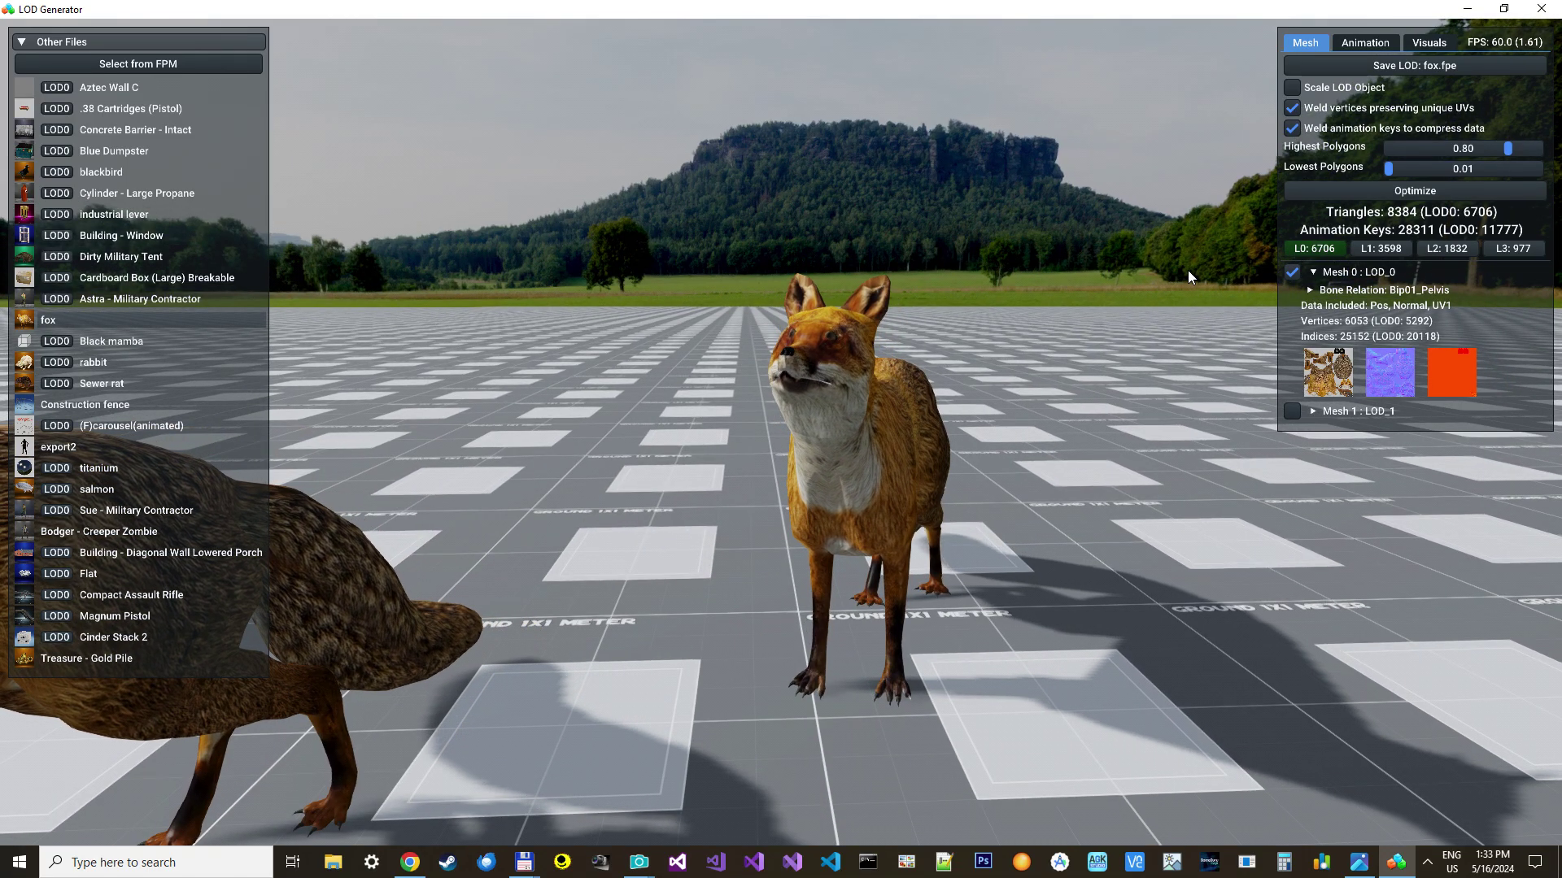
mouse_move(1054, 283)
right_mouse_down()
mouse_move(1058, 307)
mouse_move(1052, 286)
right_mouse_up()
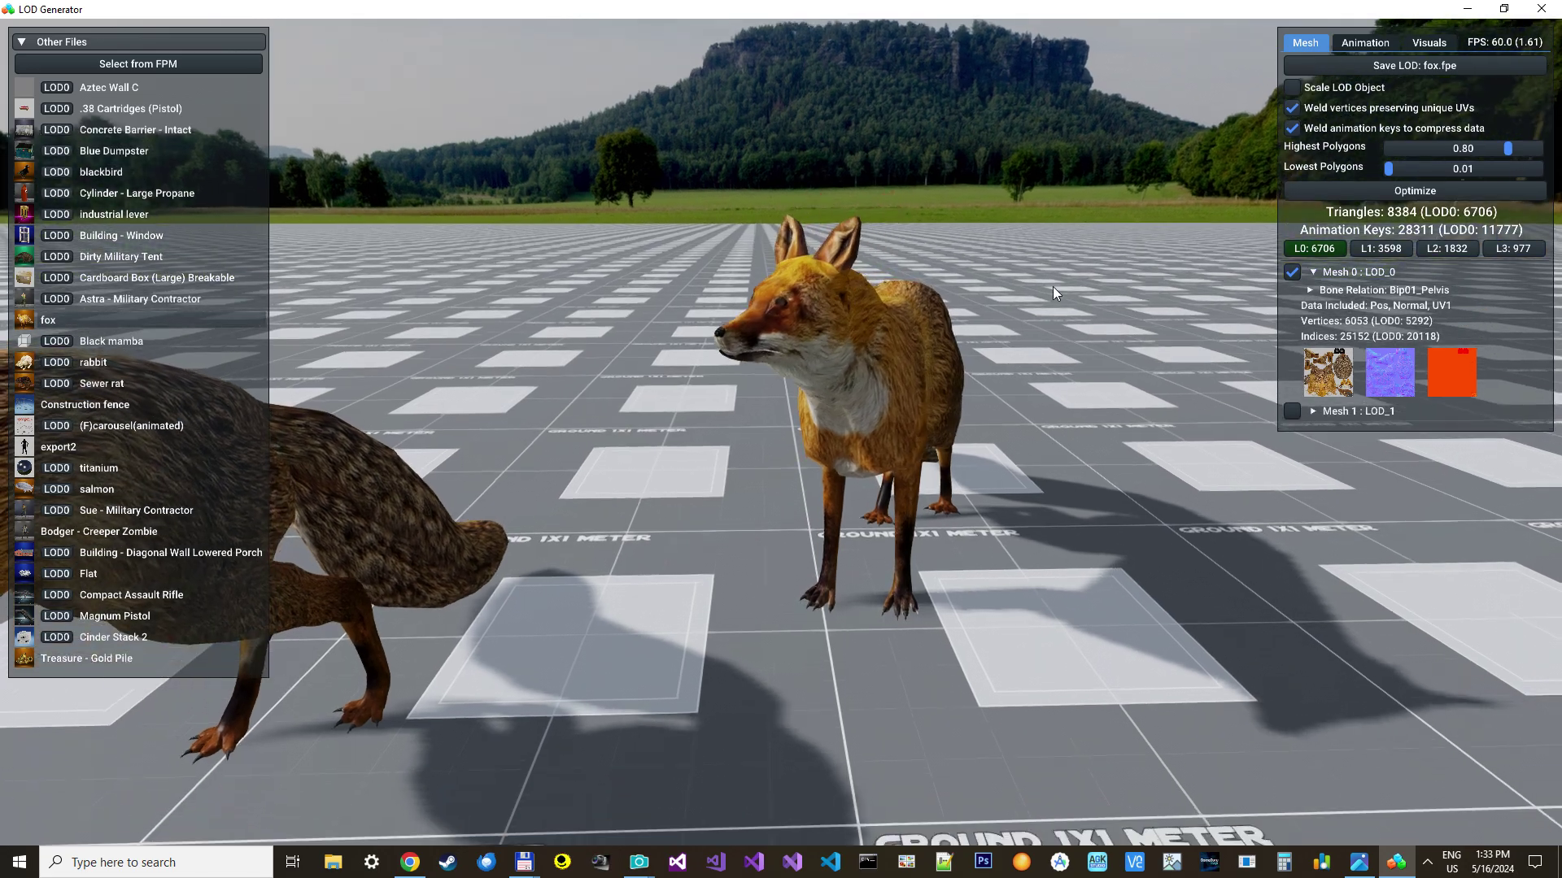
scroll(1053, 286, "down", 3)
scroll(1053, 286, "down", 5)
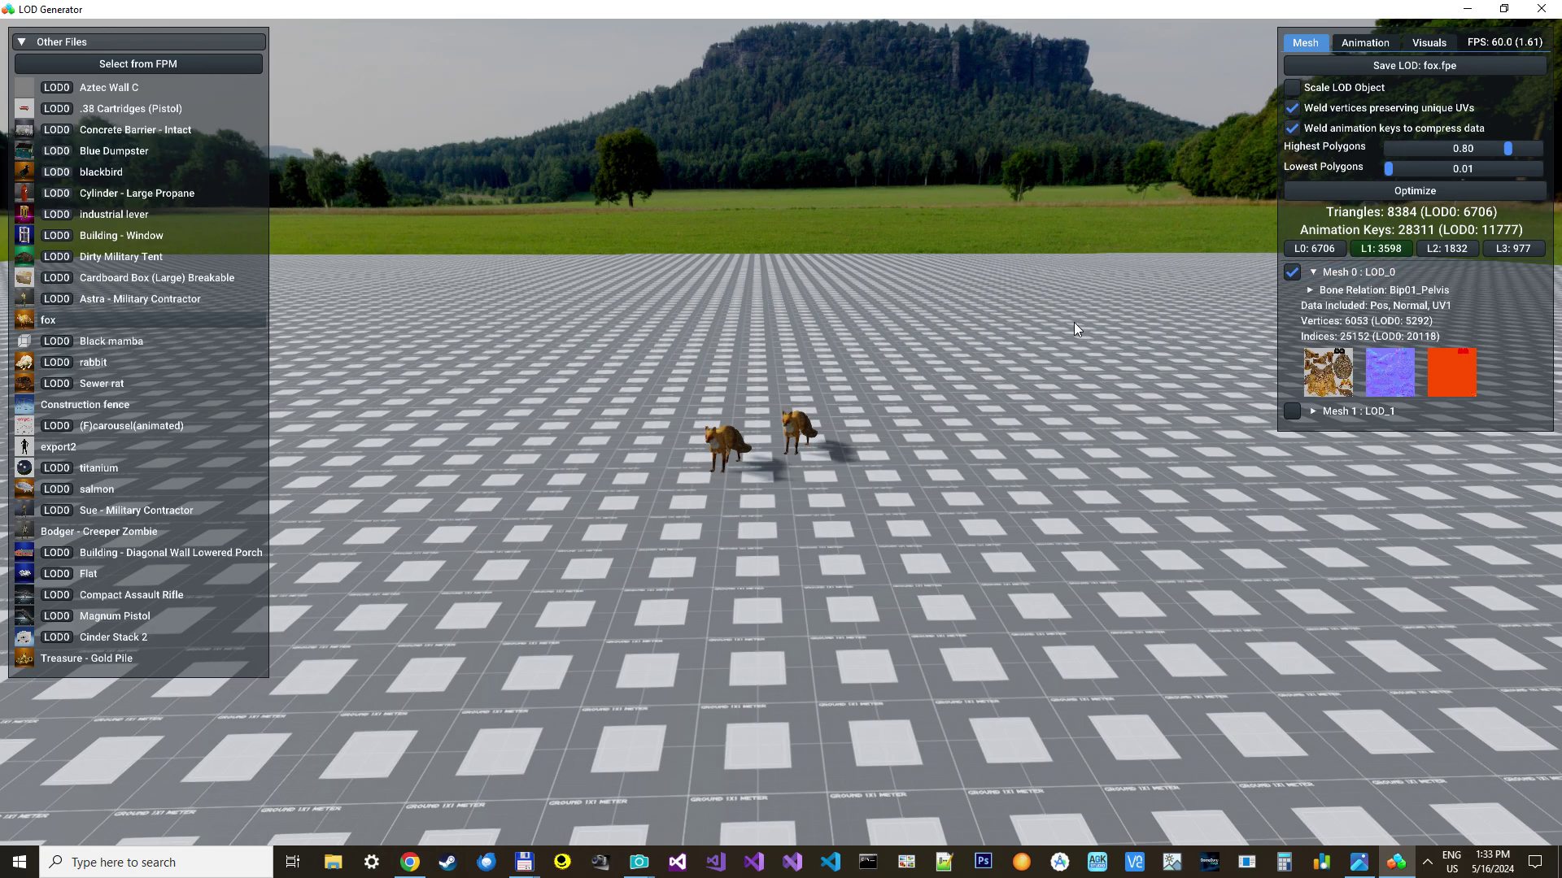
scroll(1065, 326, "down", 4)
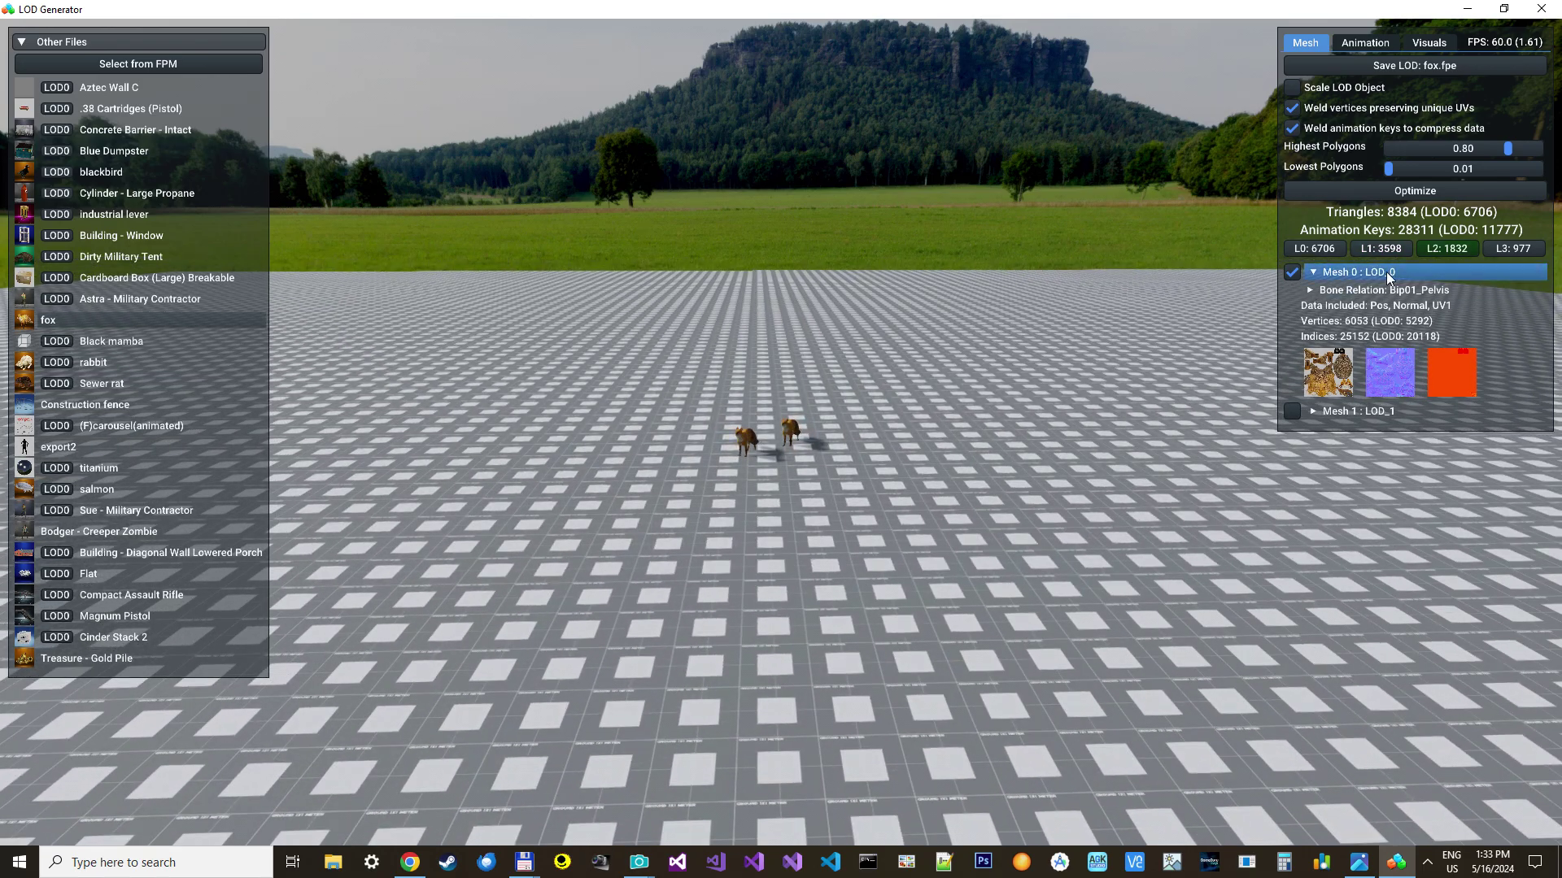
scroll(963, 321, "down", 3)
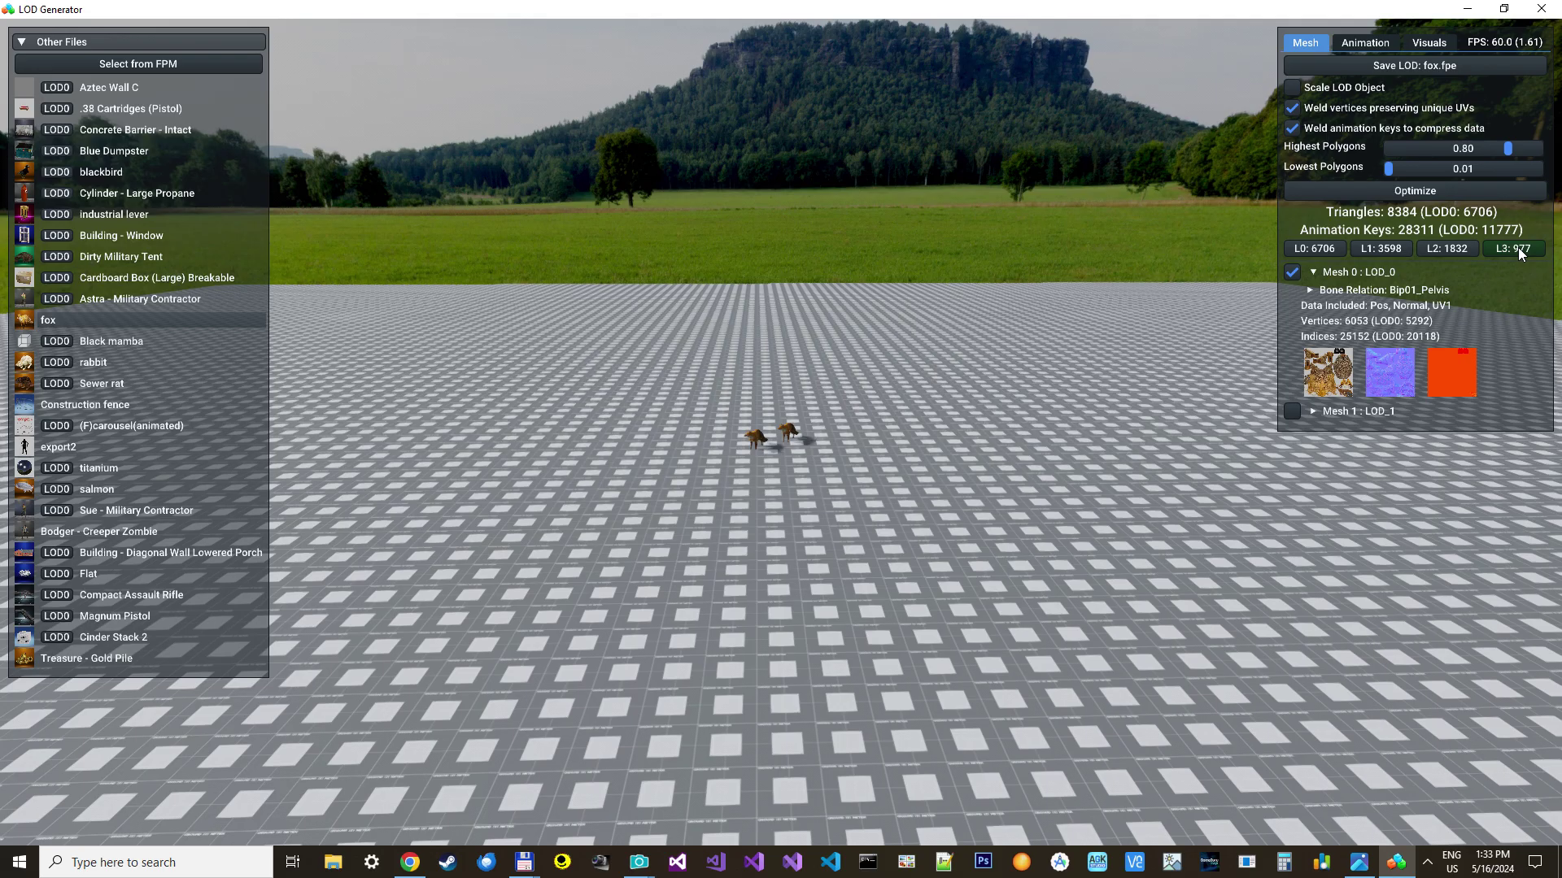
scroll(1023, 387, "up", 4)
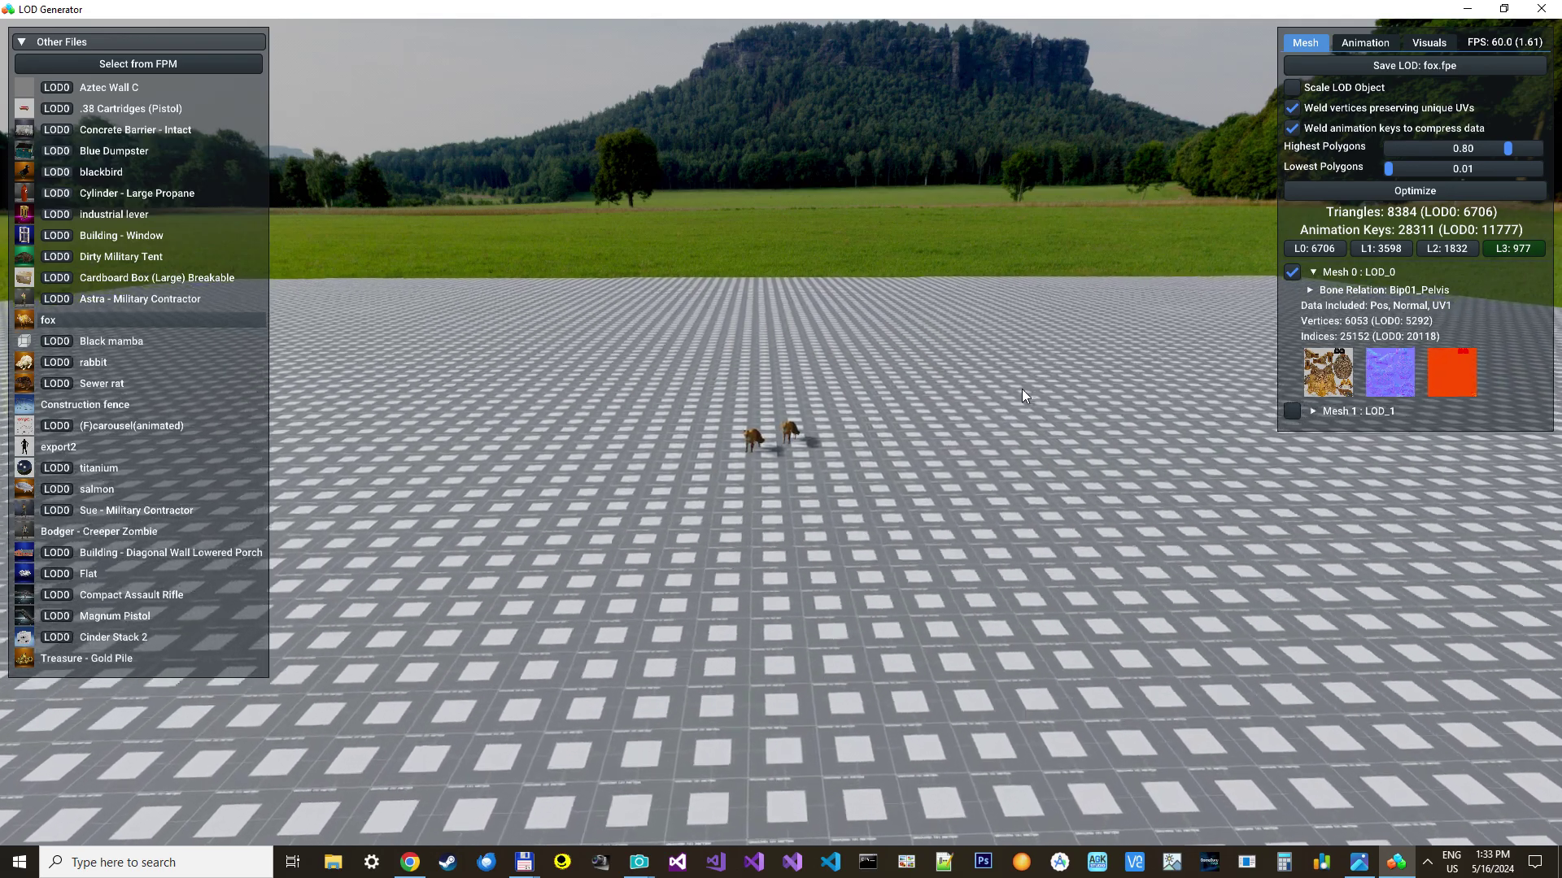
scroll(1038, 416, "up", 5)
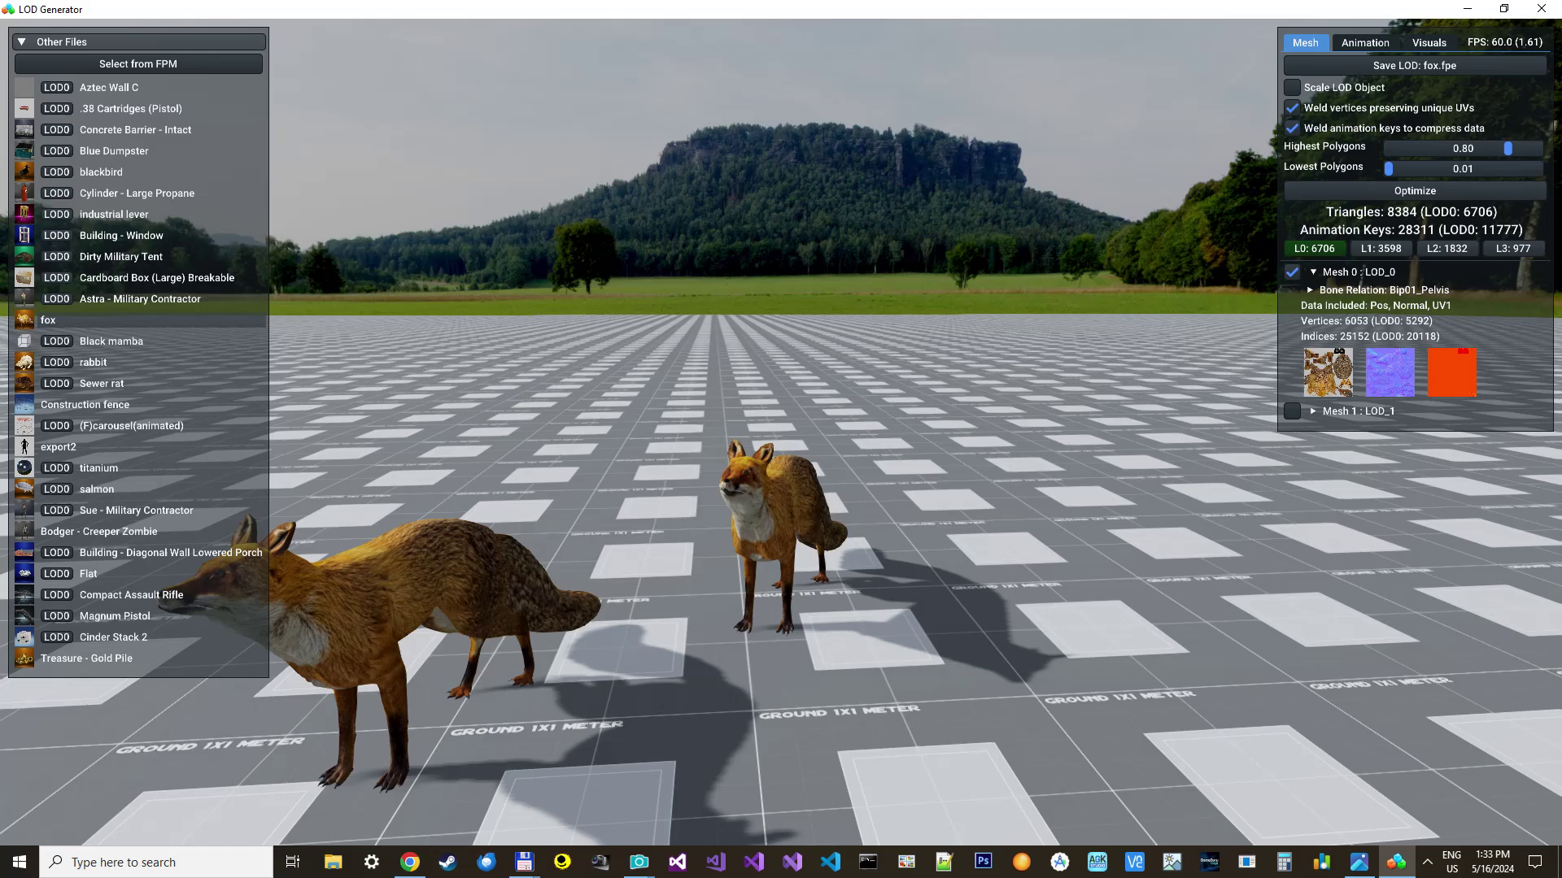
scroll(1049, 403, "up", 3)
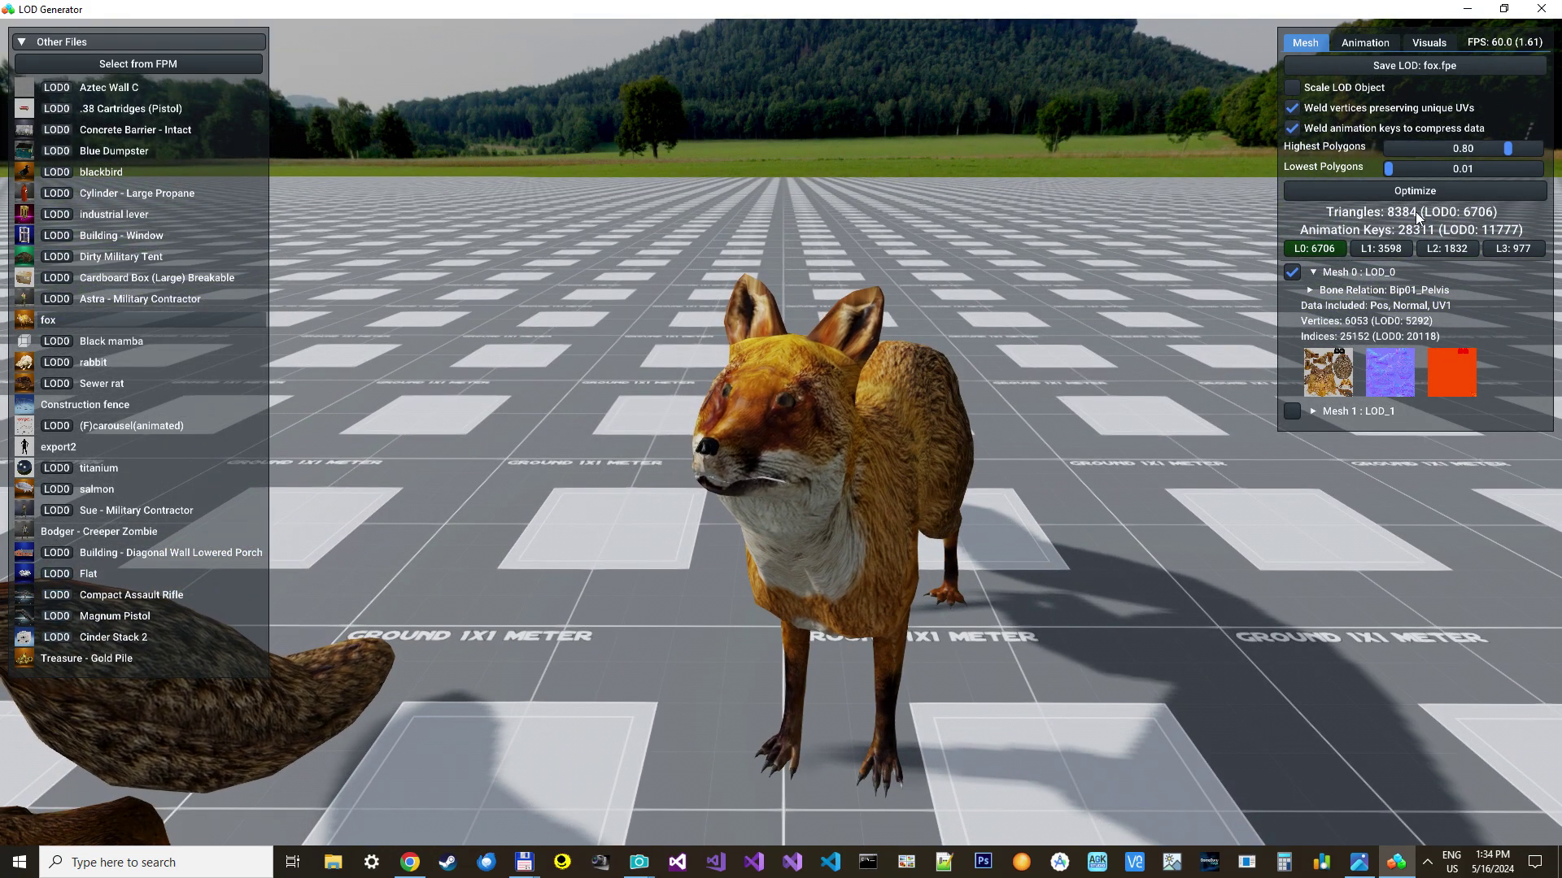
- Compare the fox's LOD levels L0 to L3 up close by displaying them in turn
left_click(1514, 248)
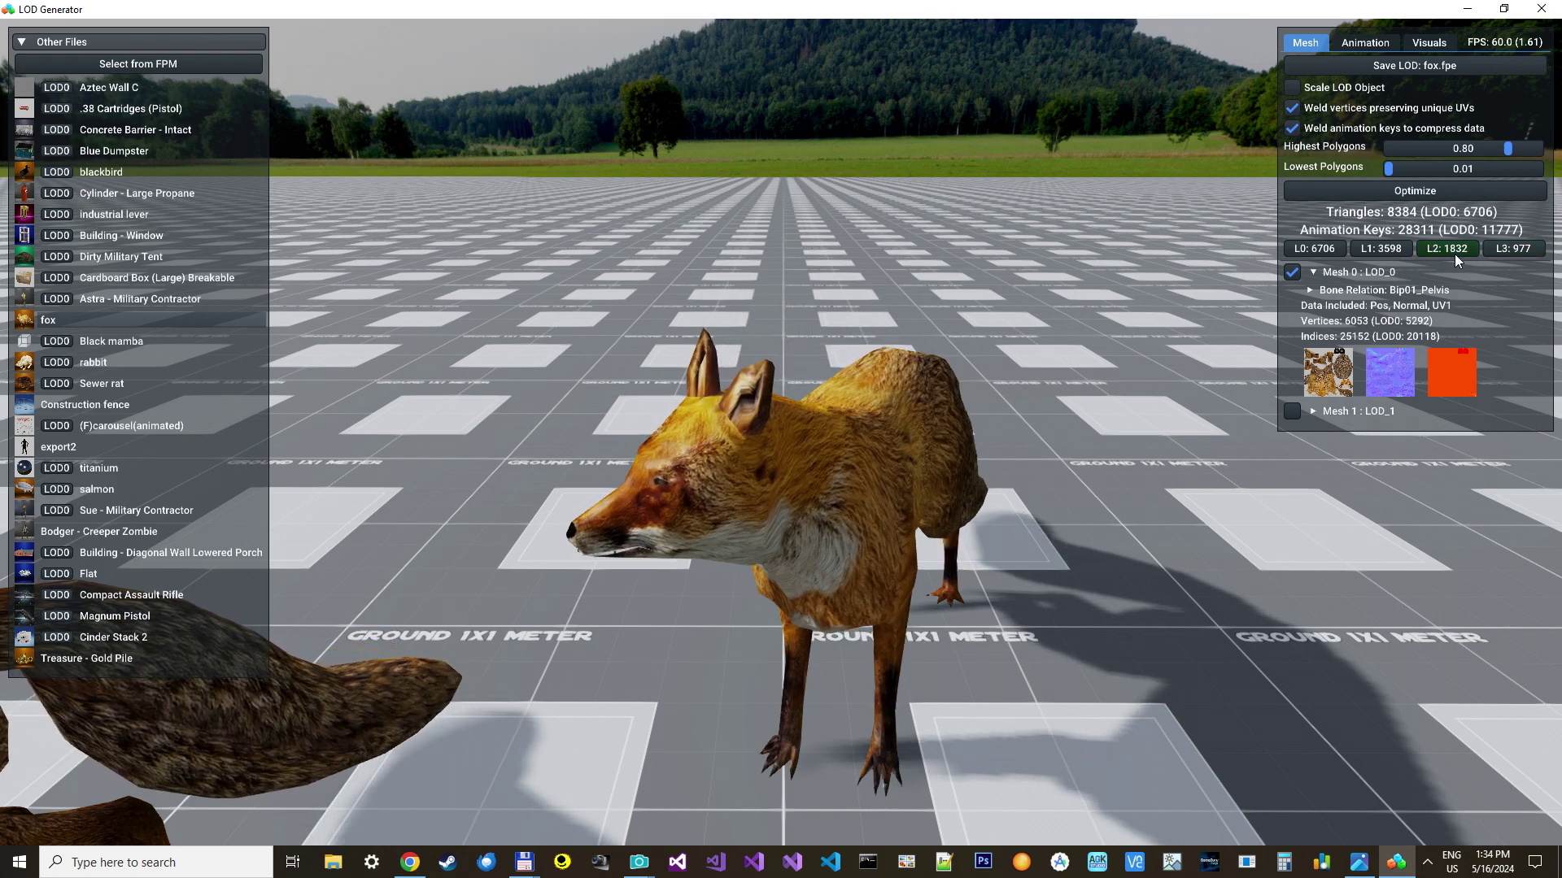
left_click(1381, 251)
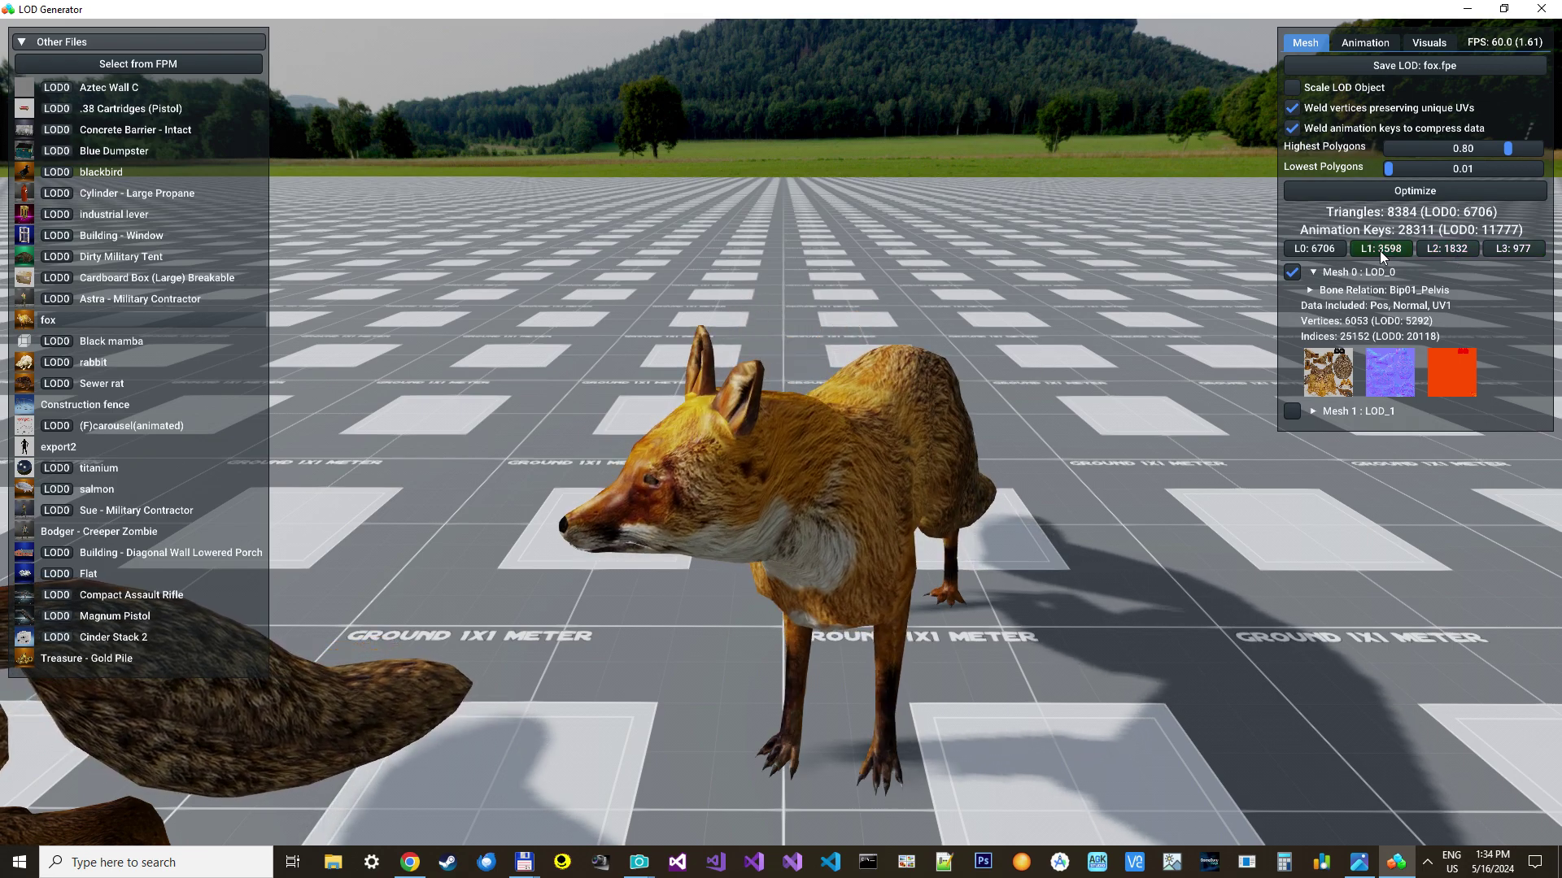
left_click(1314, 249)
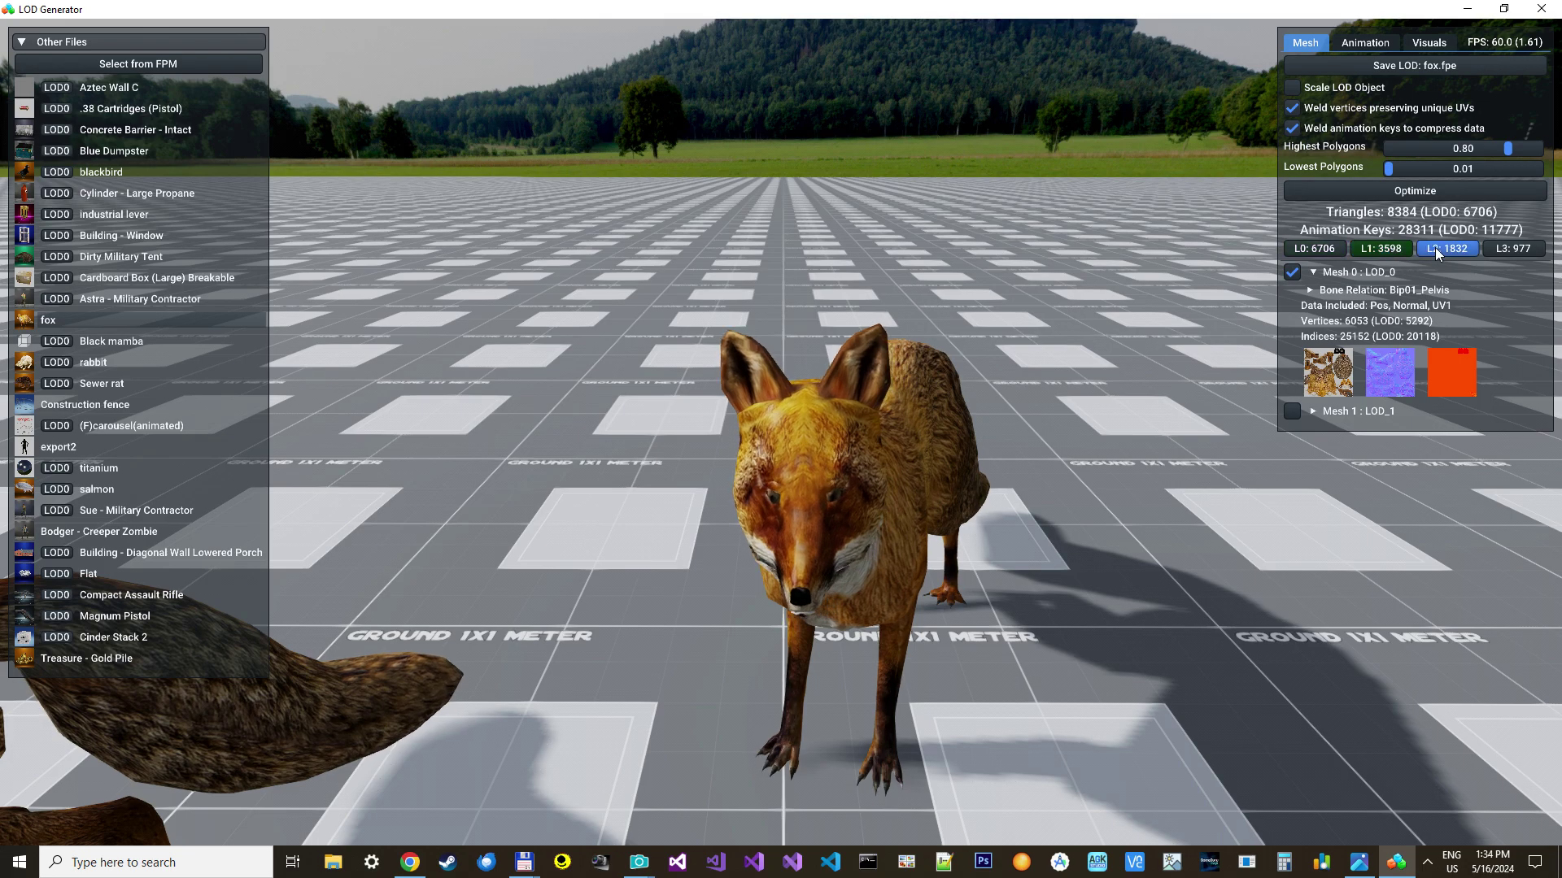
left_click(1512, 249)
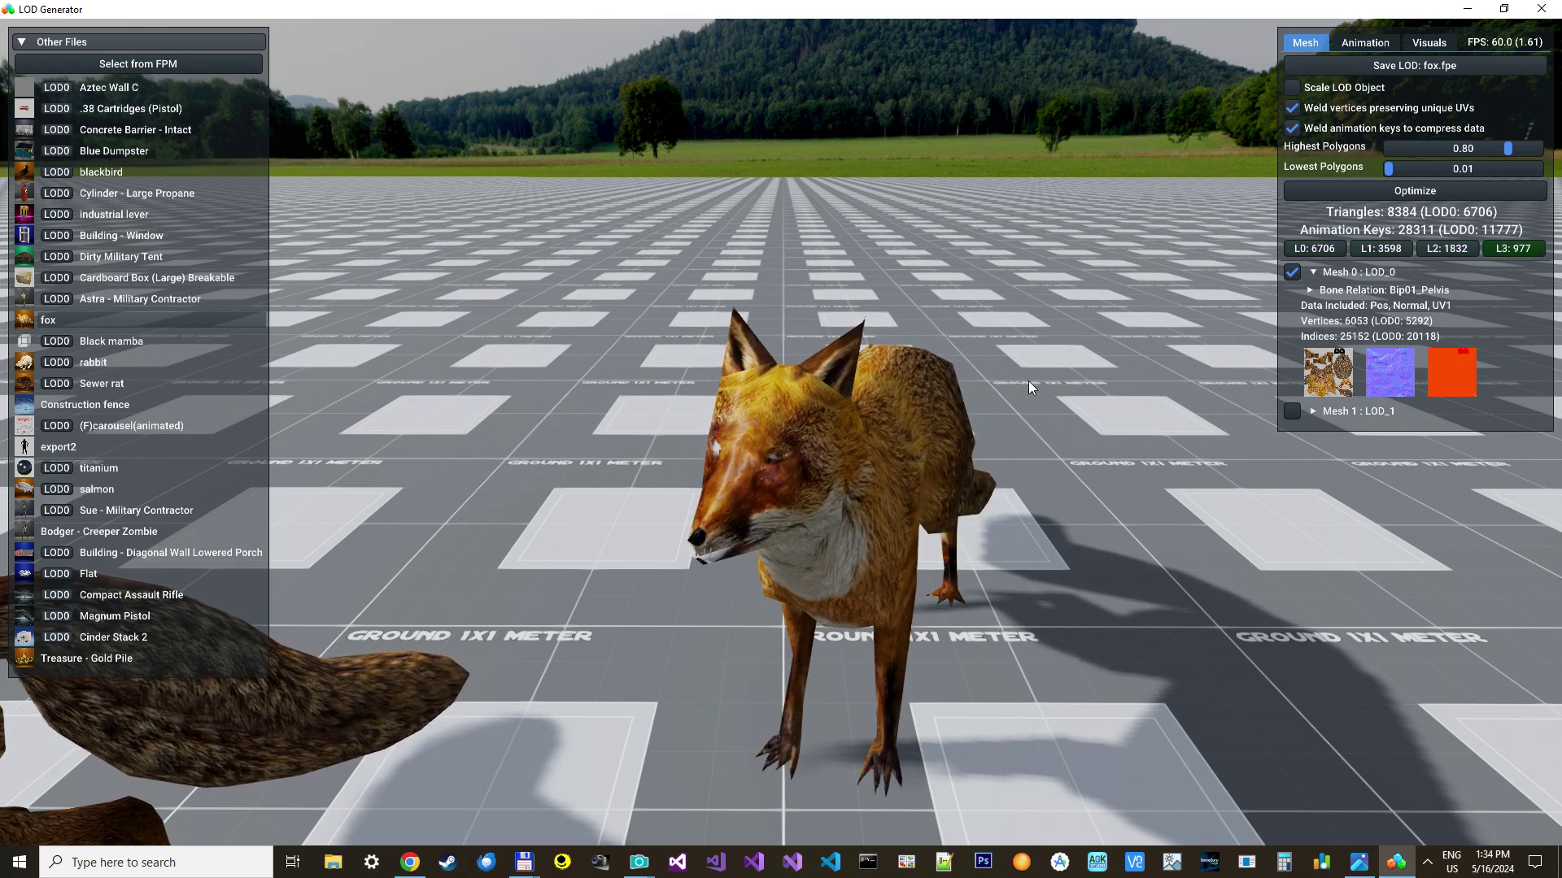
left_click(1310, 250)
left_click(1513, 251)
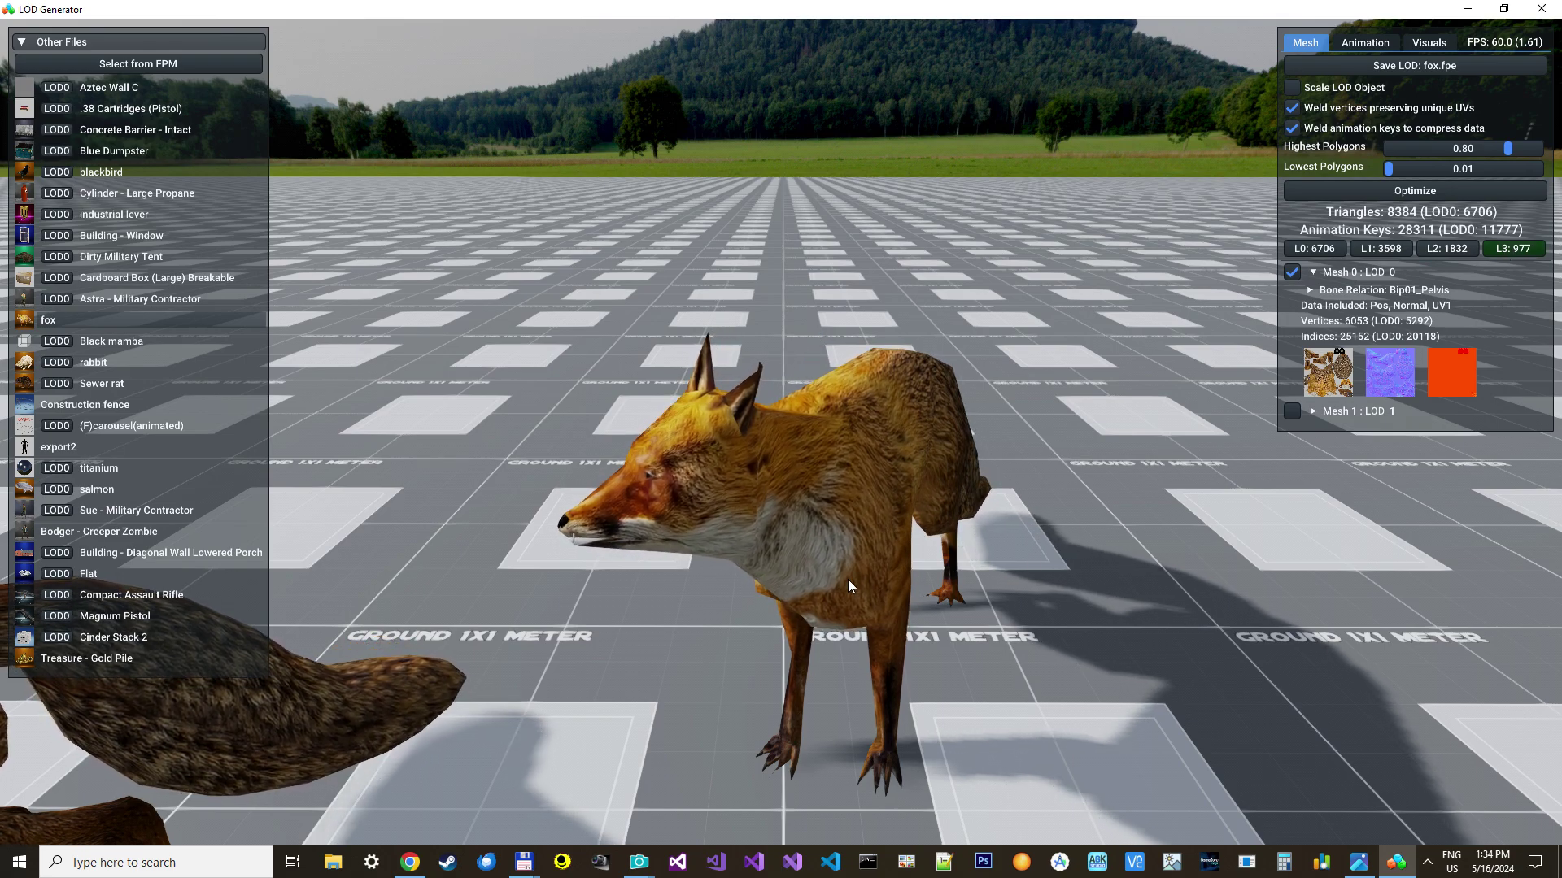
left_click(1314, 248)
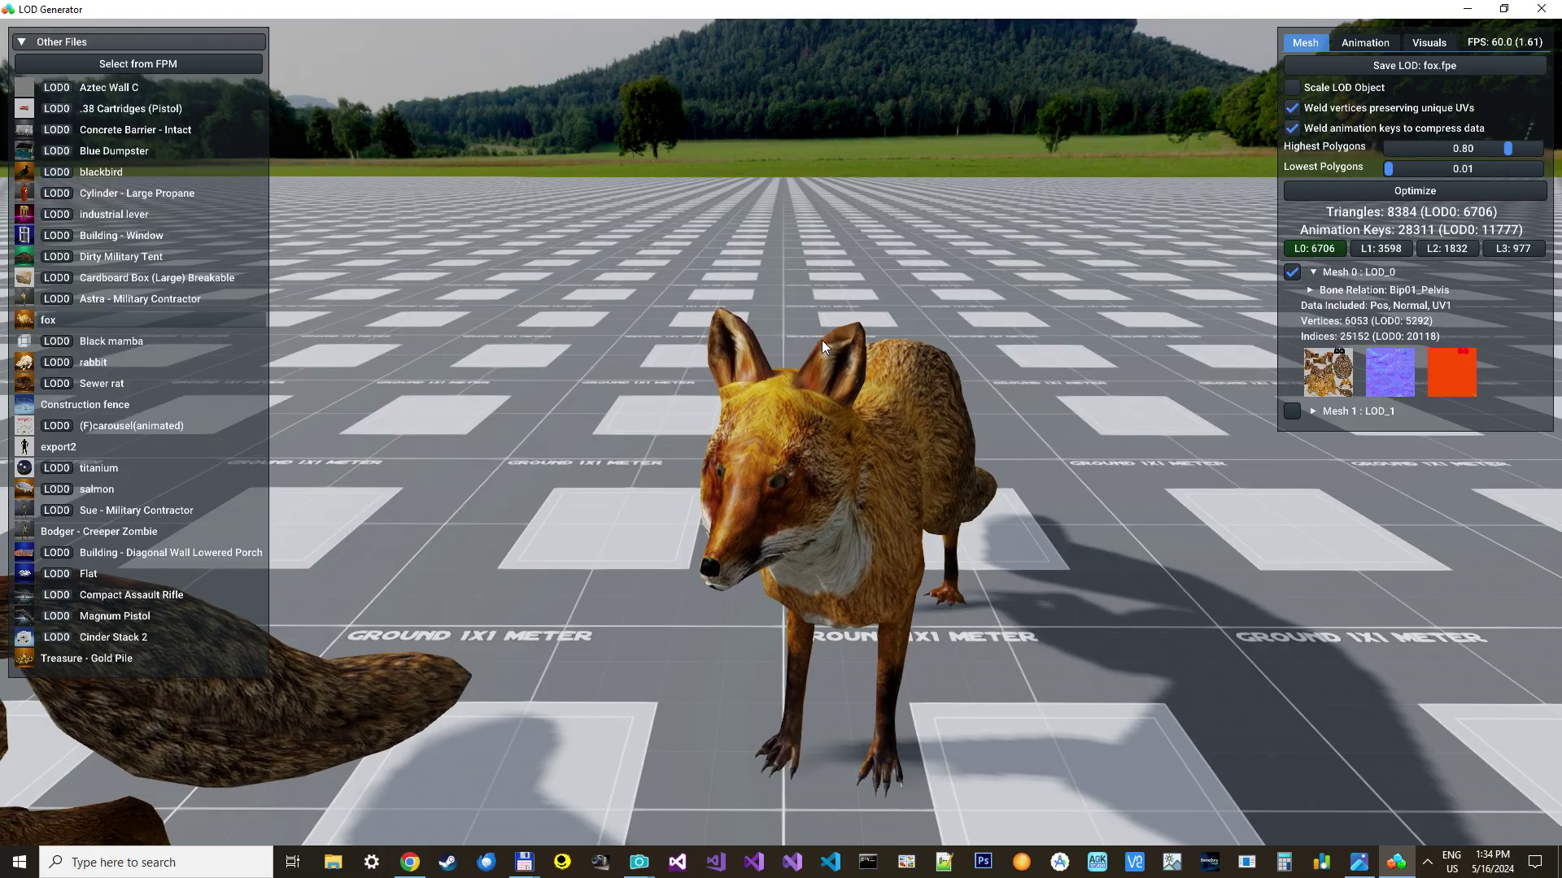
- Check the fox's appearance at medium and far distances against its close-up for visible LOD transitions
scroll(824, 333, "down", 5)
scroll(826, 335, "down", 5)
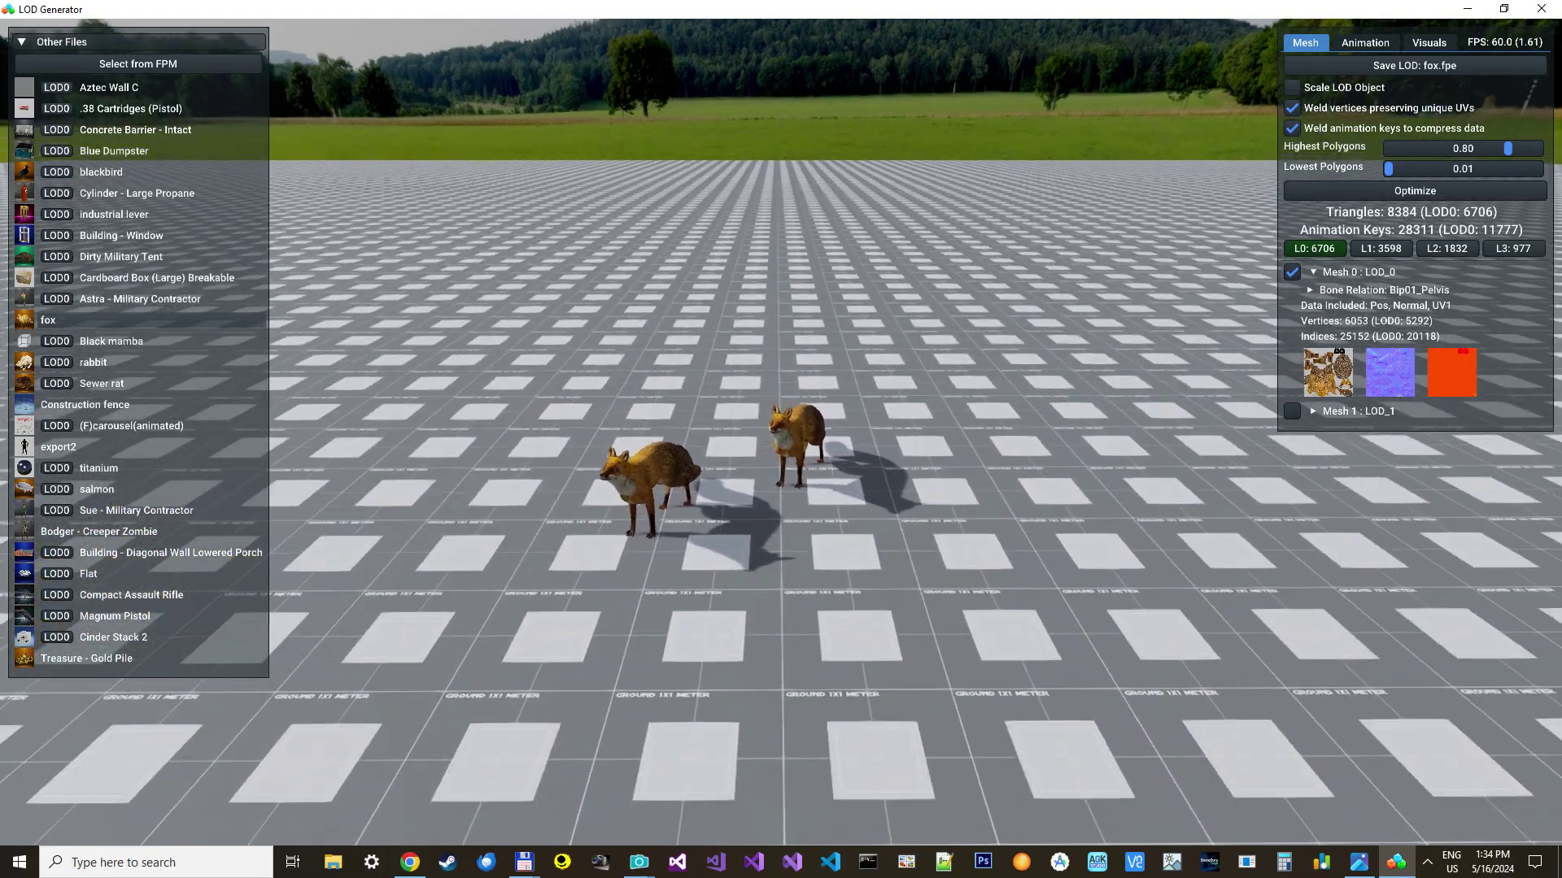
scroll(827, 341, "down", 5)
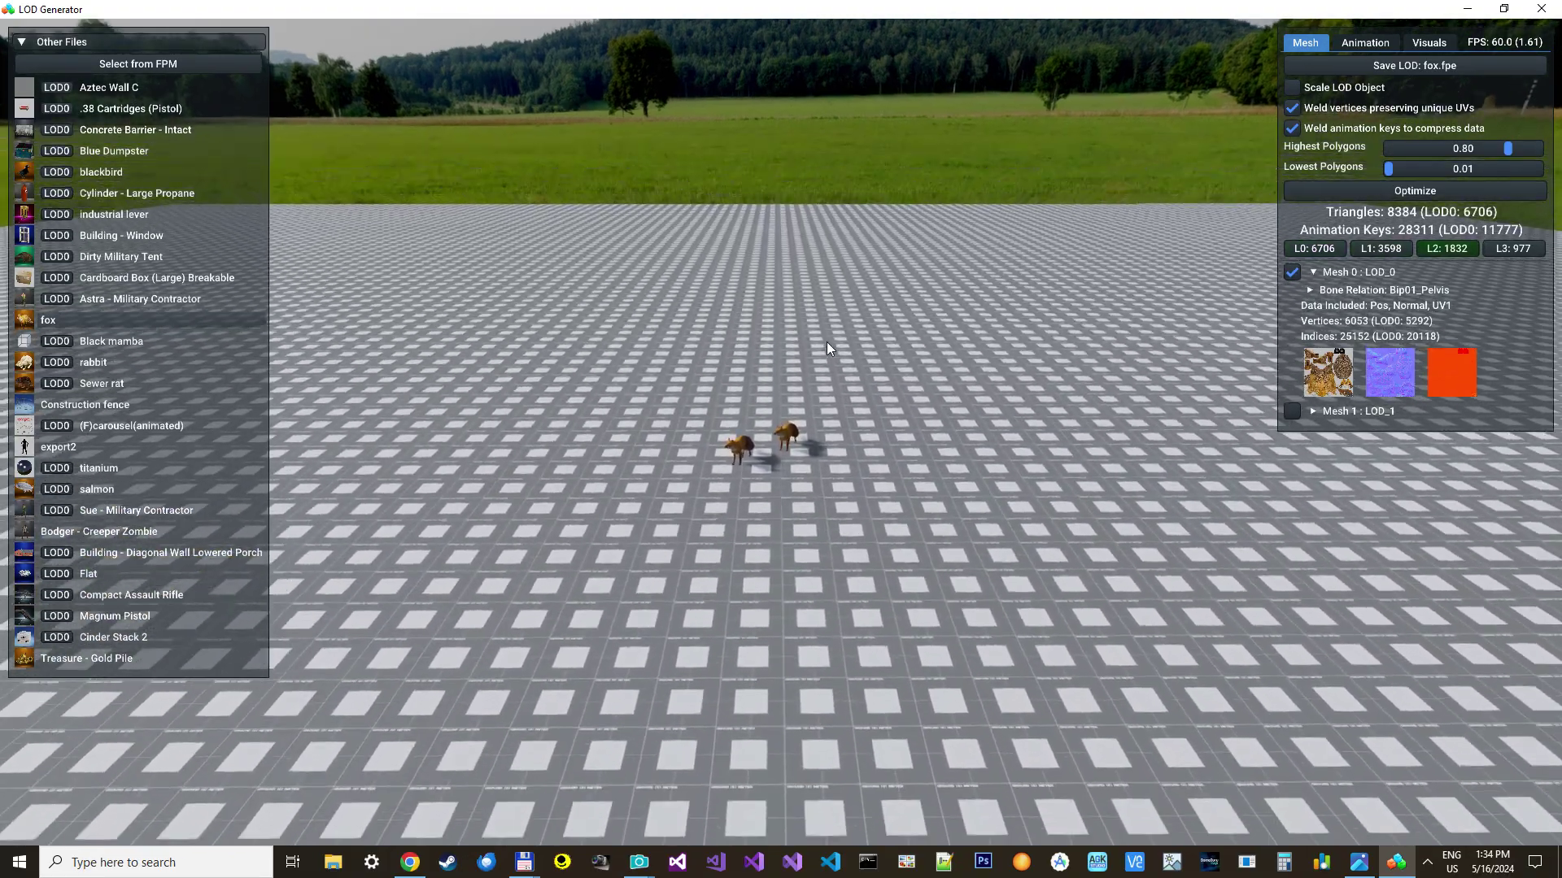
scroll(827, 348, "up", 2)
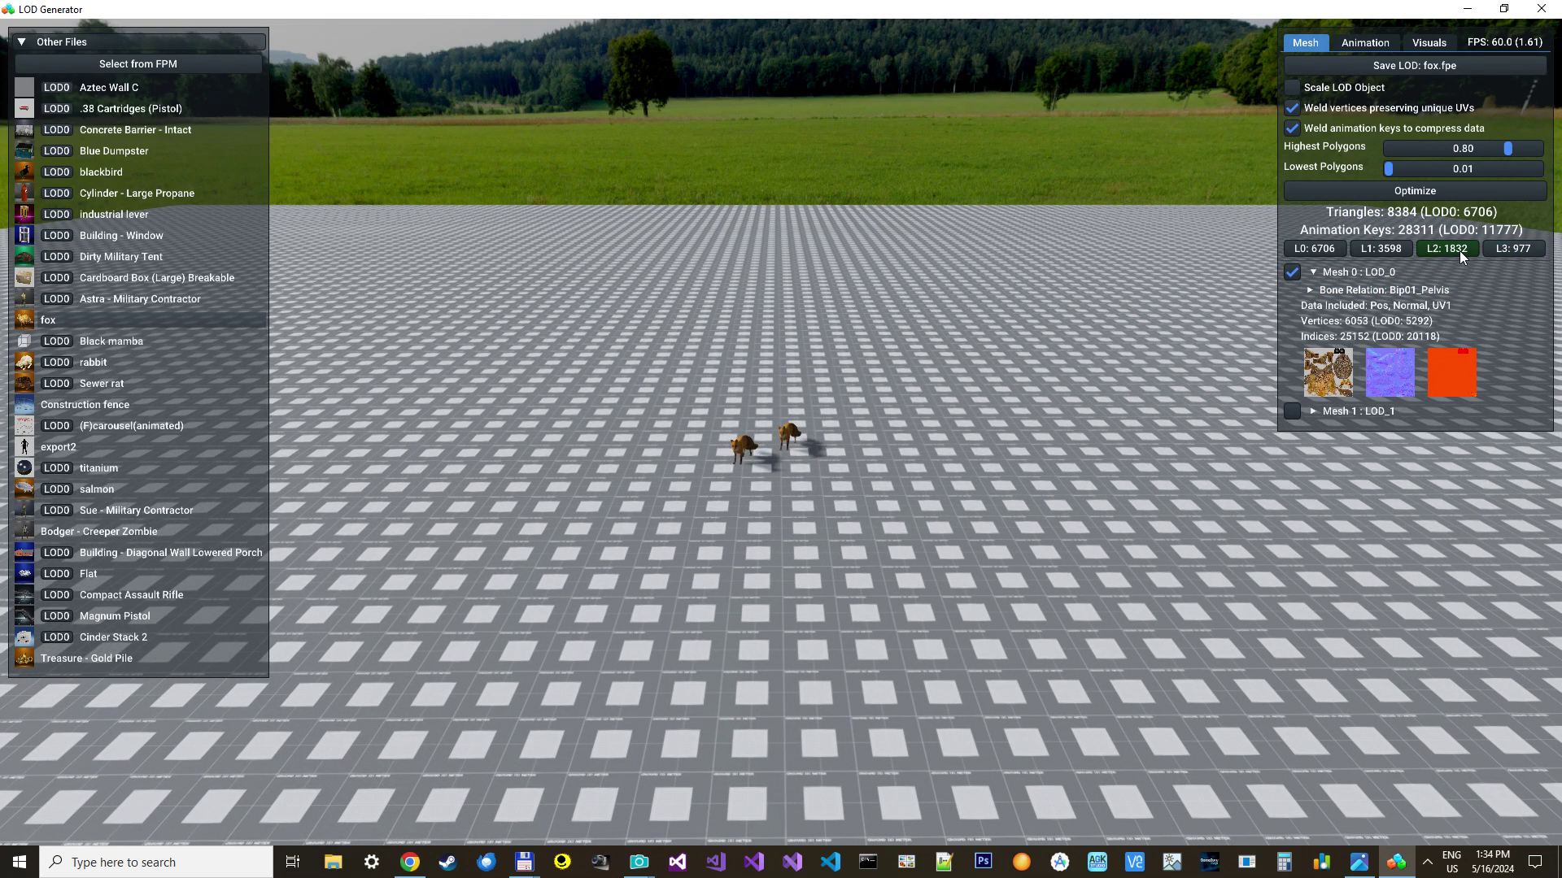
scroll(1107, 386, "down", 3)
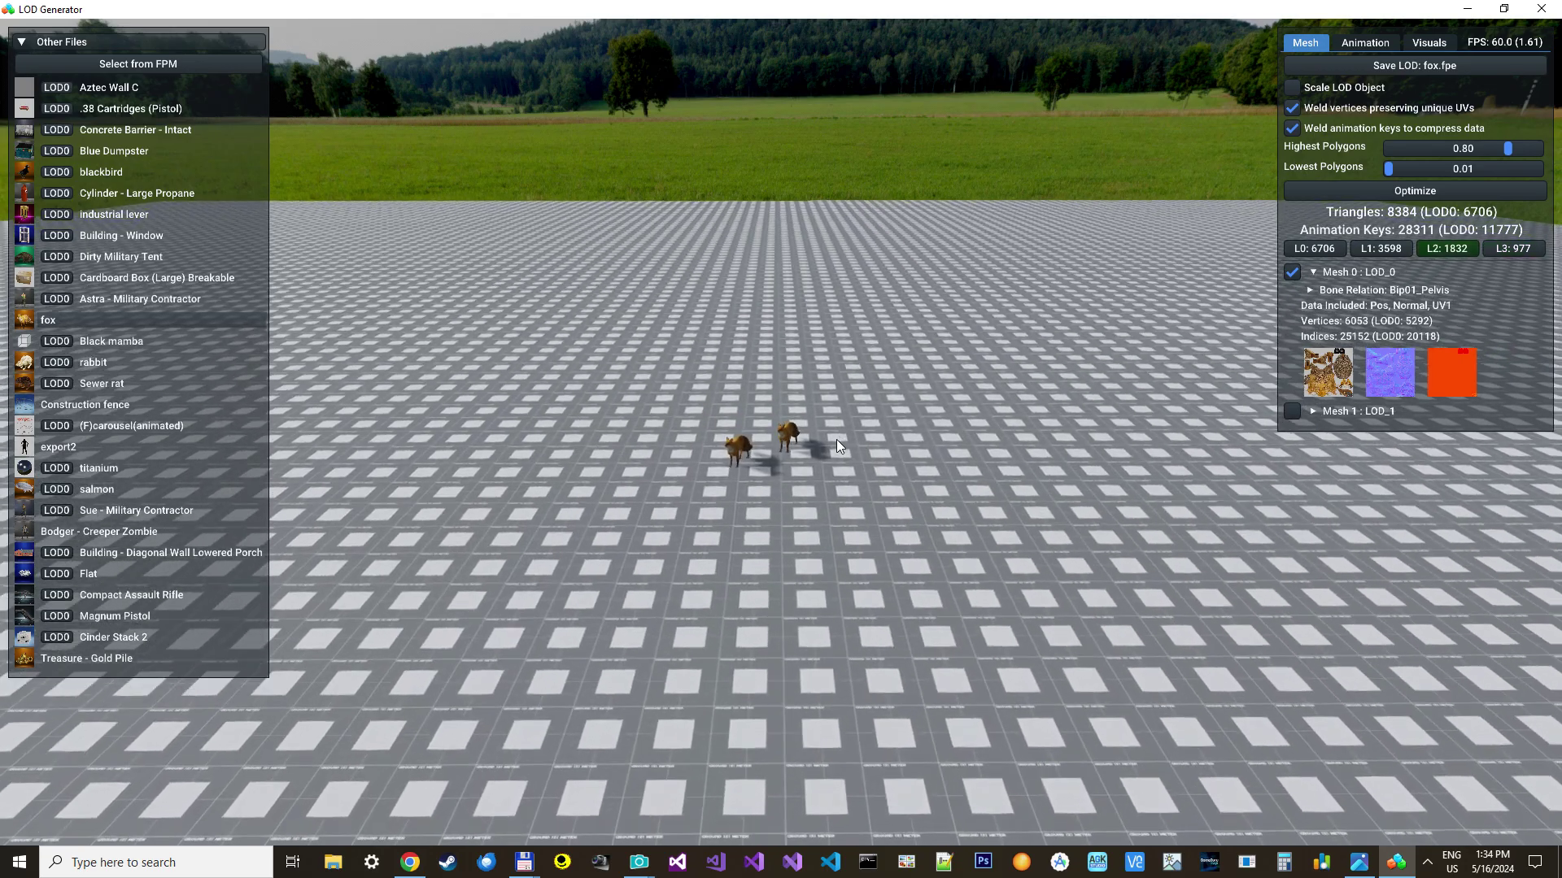
scroll(836, 439, "up", 2)
scroll(836, 440, "up", 2)
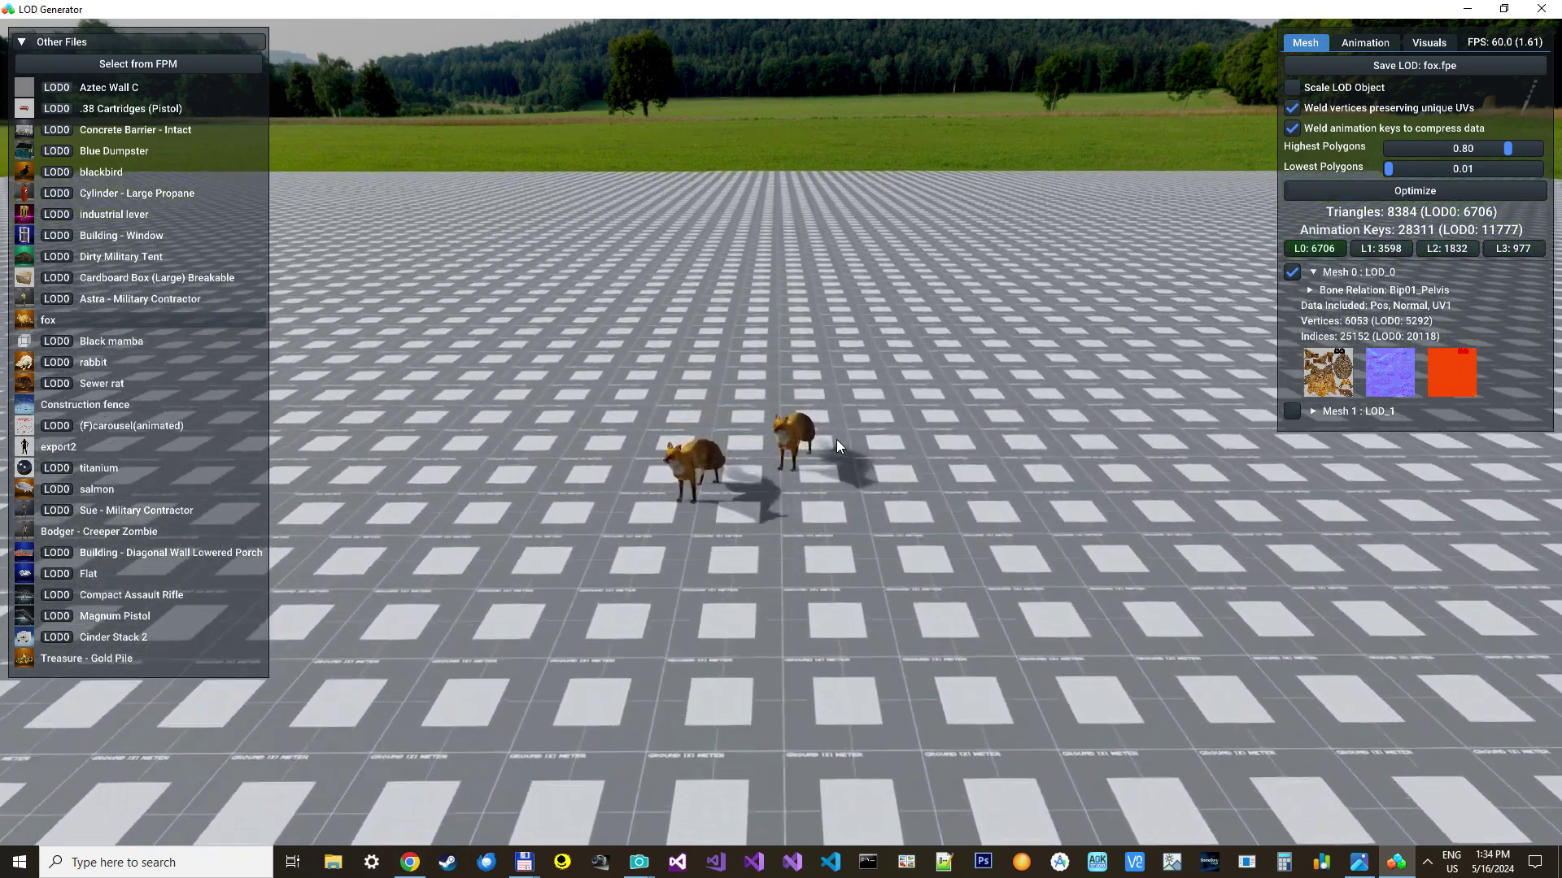
scroll(836, 439, "up", 1)
scroll(836, 439, "up", 3)
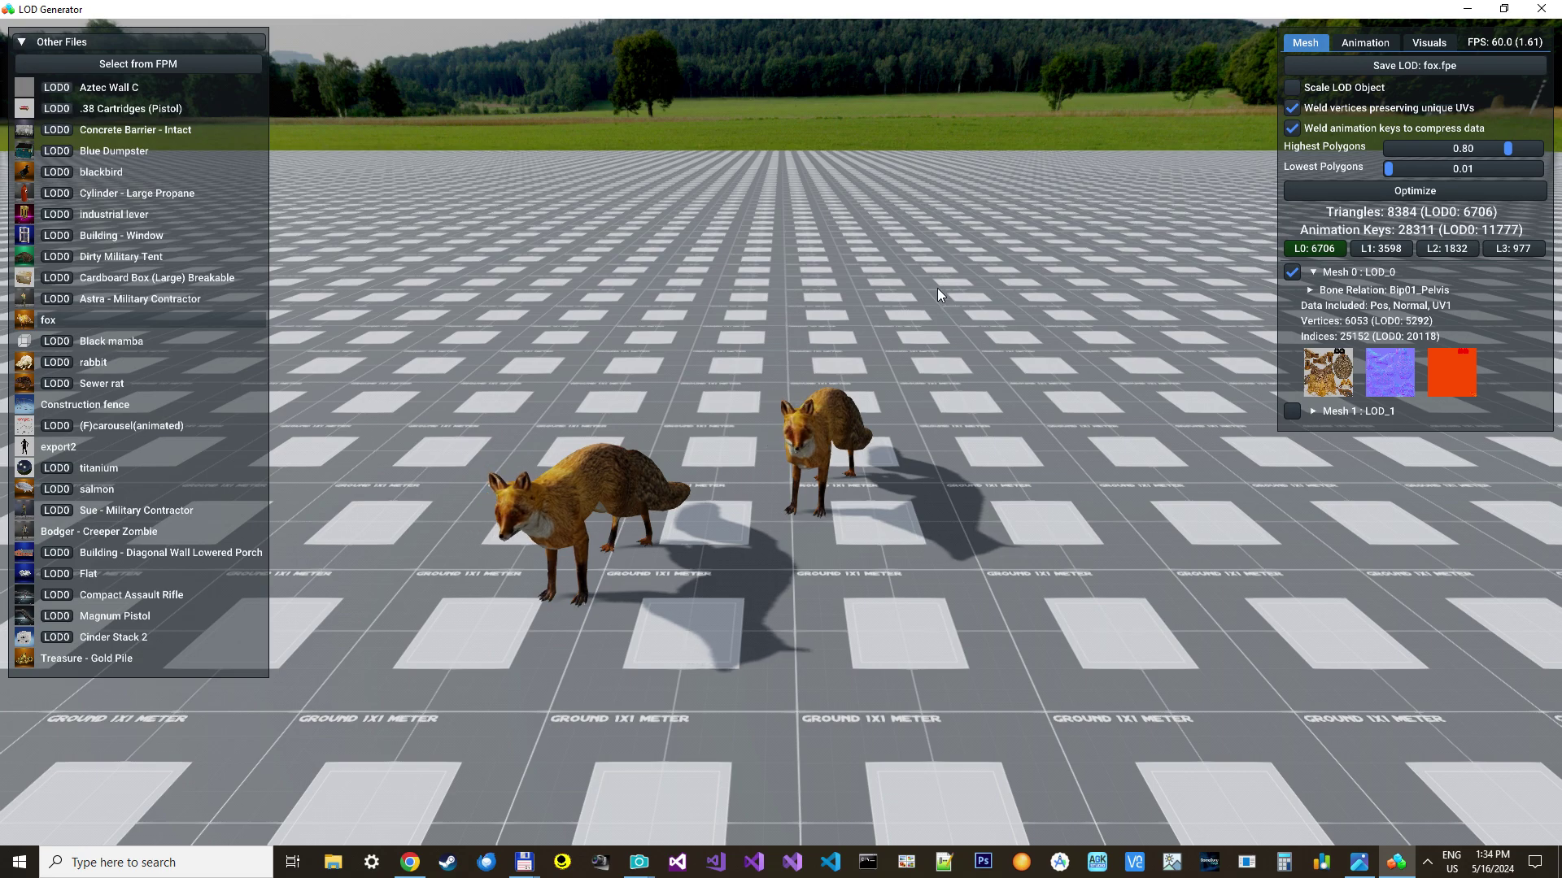
- Save the generated LODs for fox.fpe
left_click(1415, 65)
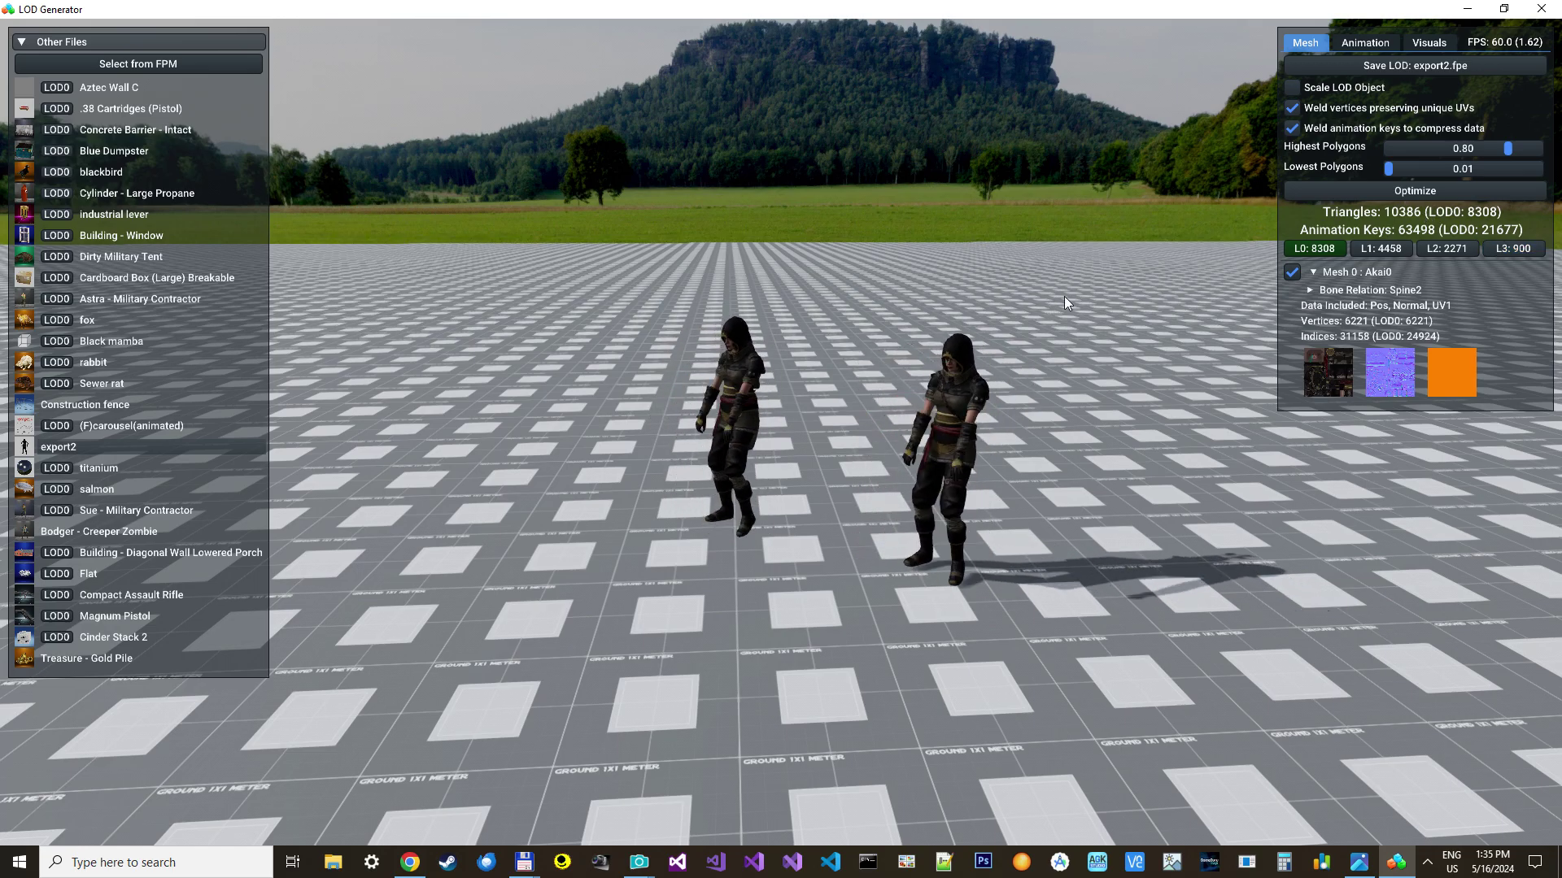
- Examine the export2 character's LOD levels up close and its LOD switching at increasing distance
scroll(1064, 296, "up", 5)
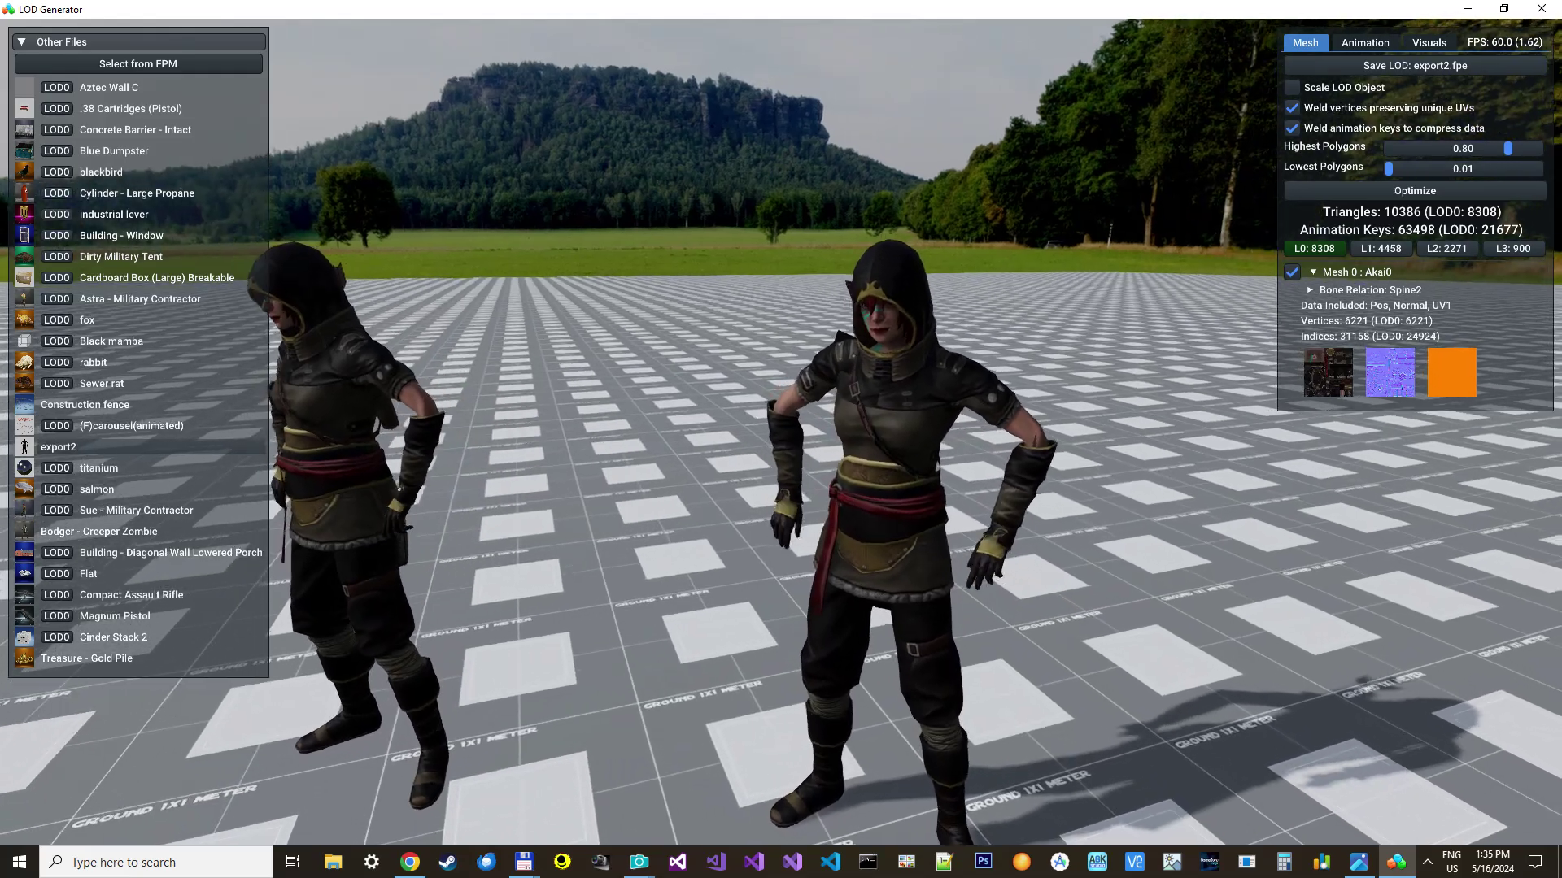
scroll(1072, 295, "down", 5)
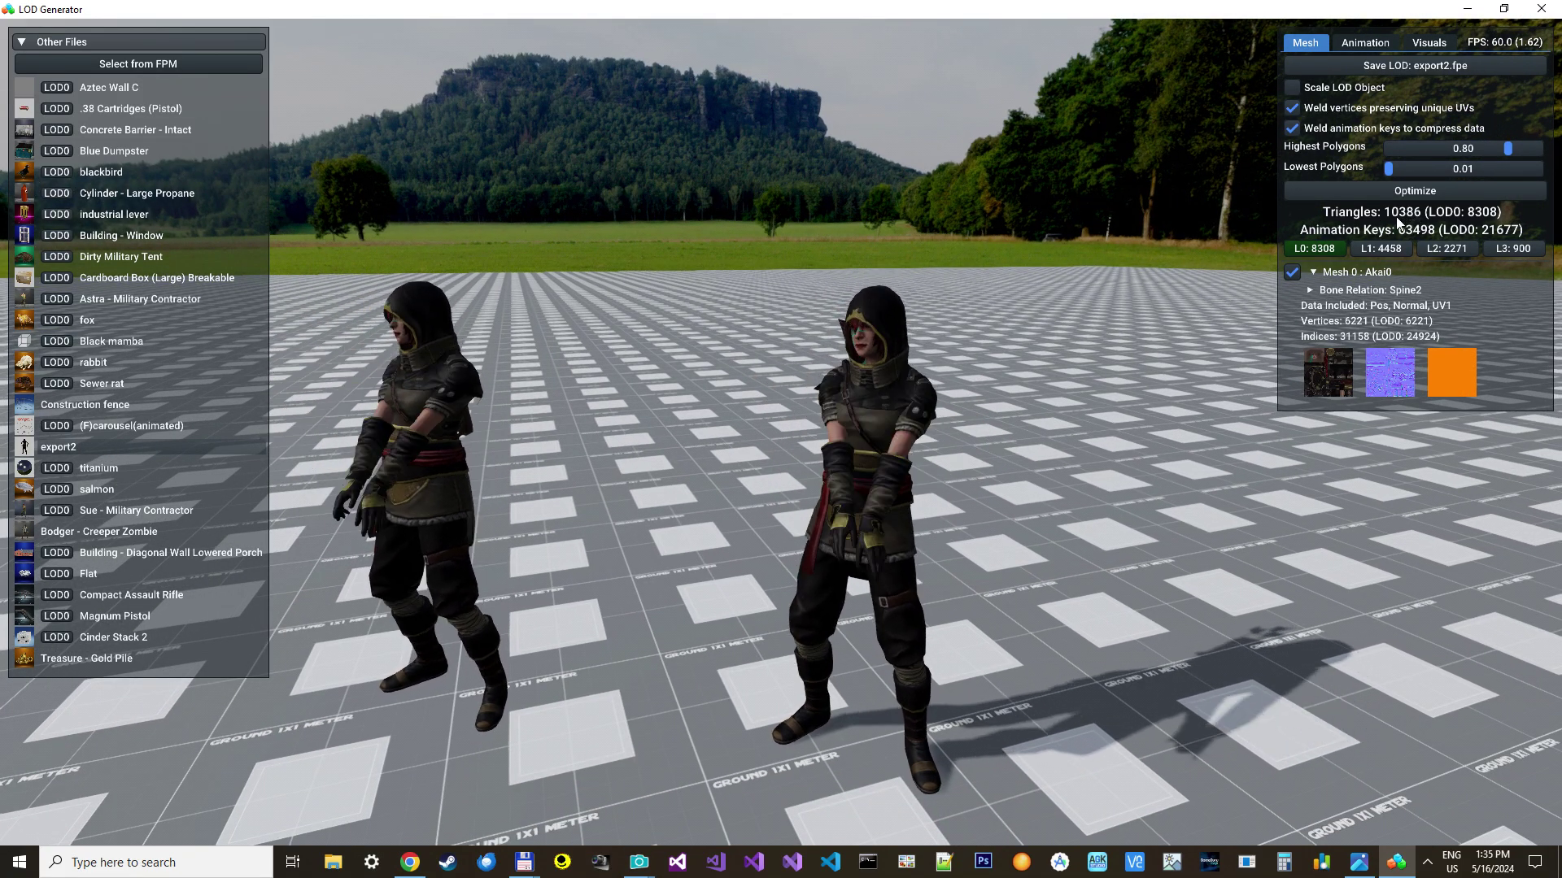
left_click(1521, 249)
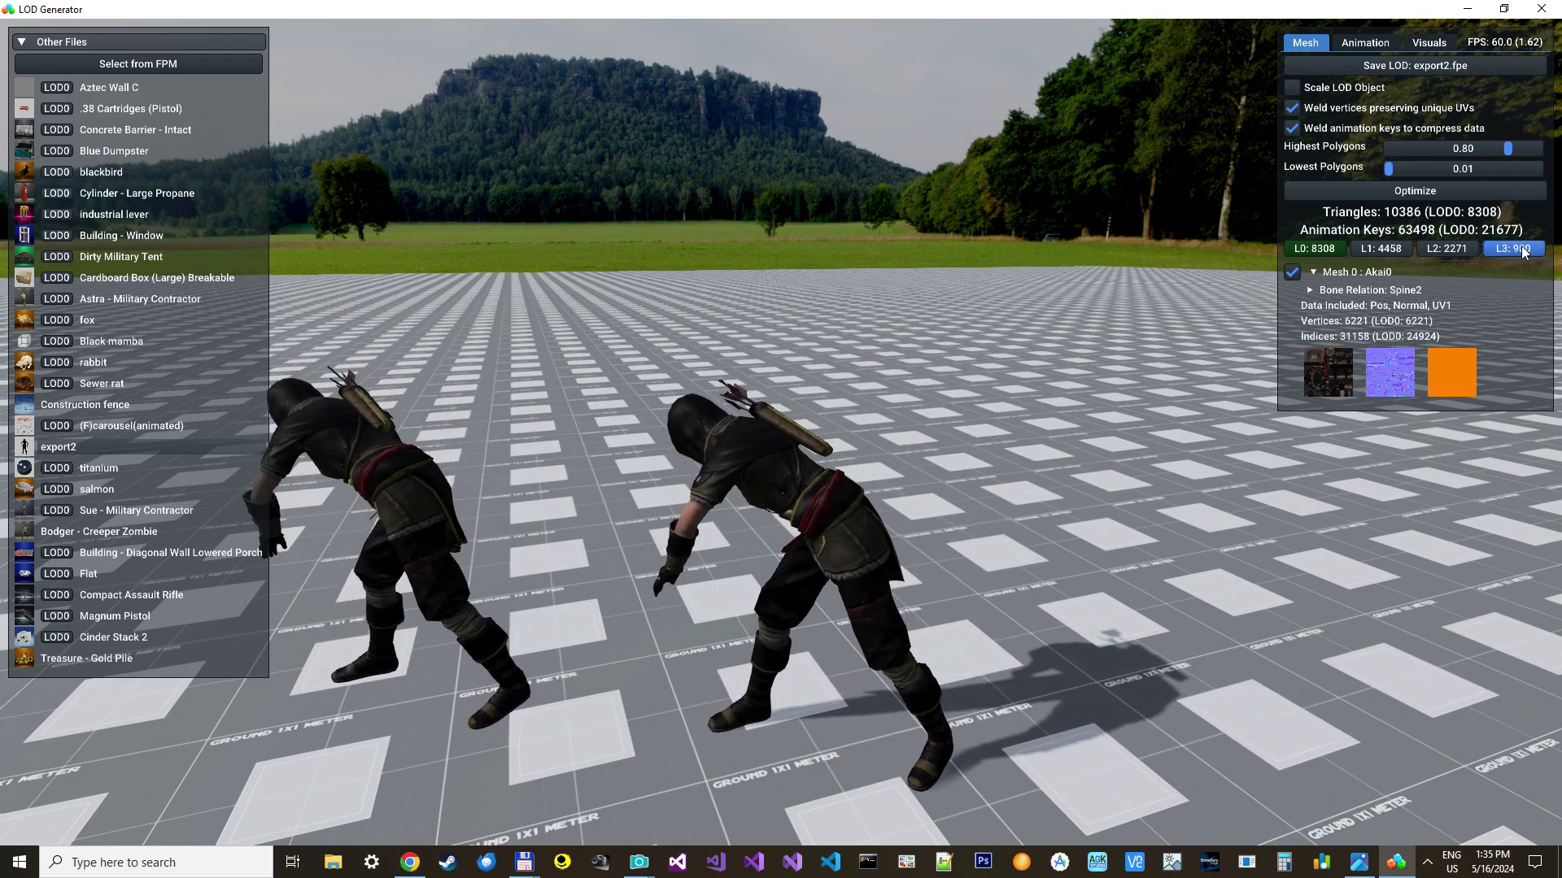
left_click(1521, 249)
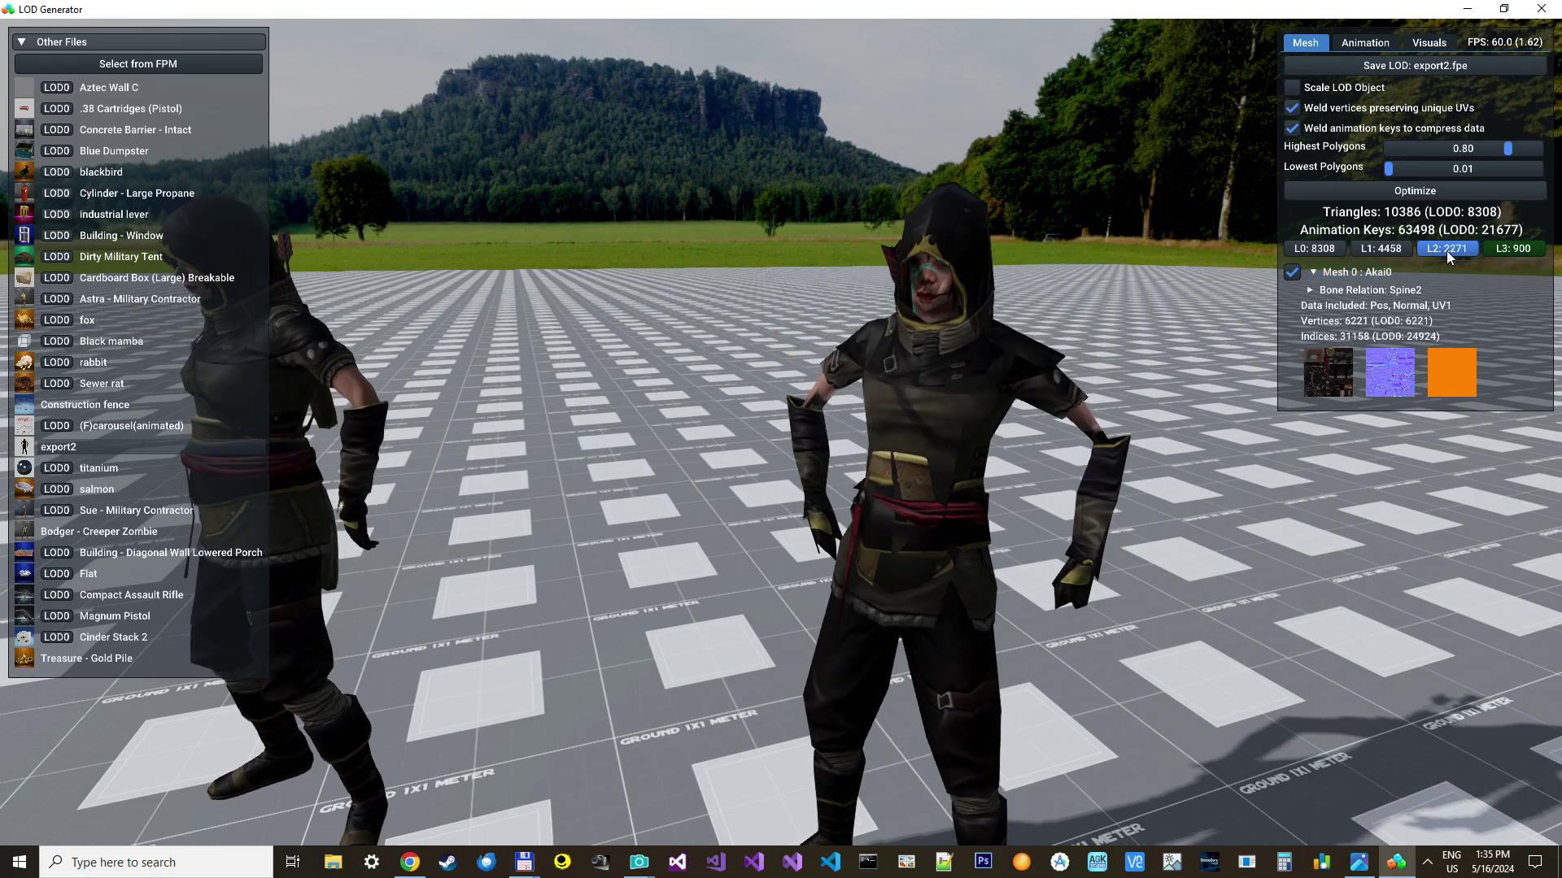
left_click(1393, 250)
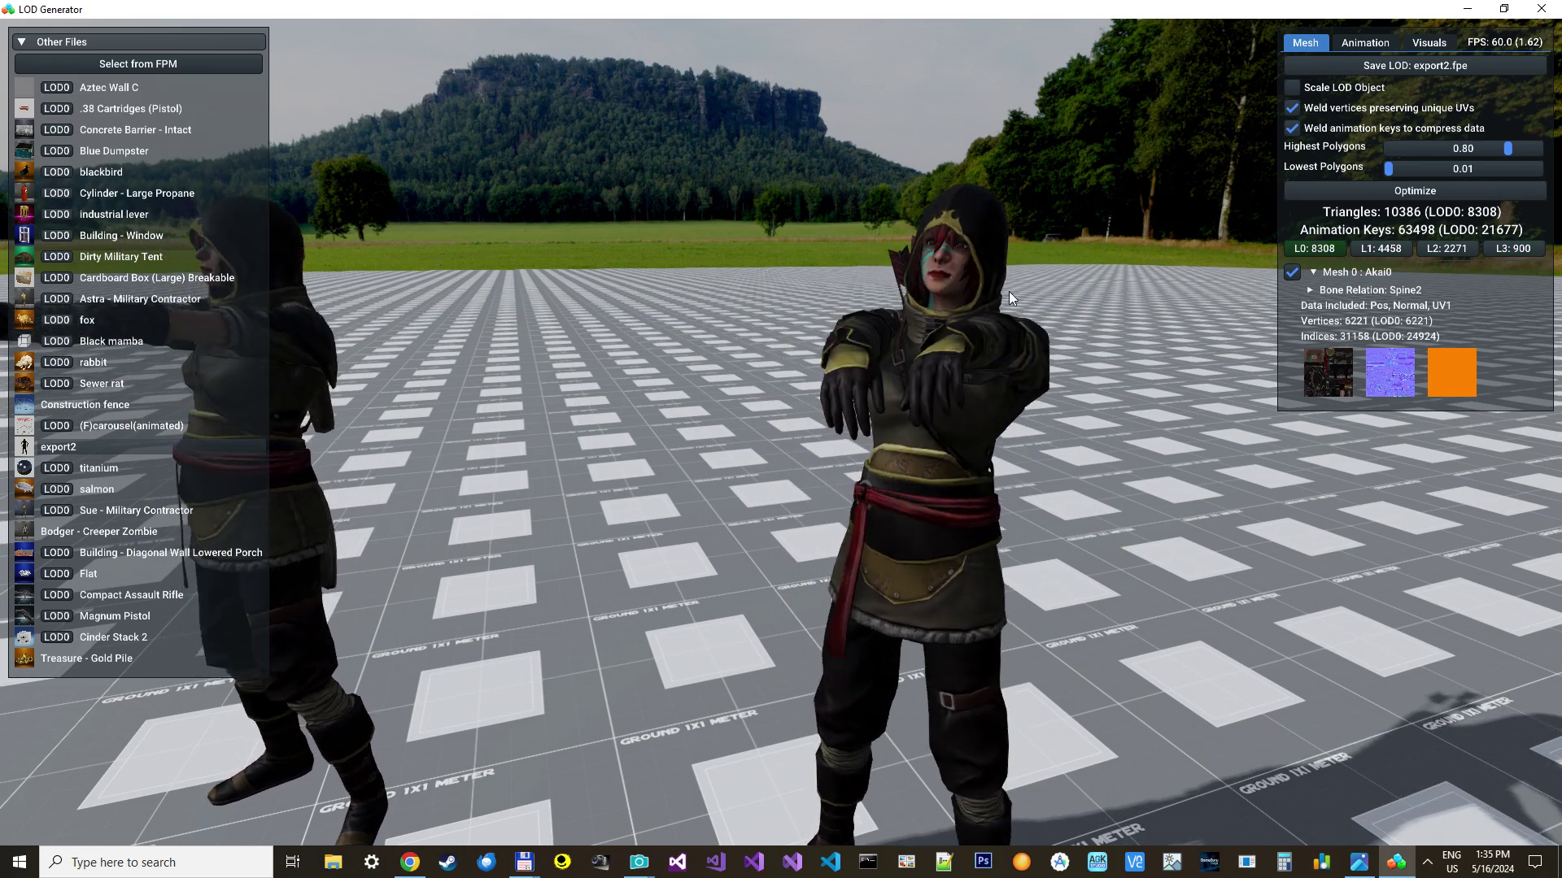
right_click_drag(896, 353, 960, 358)
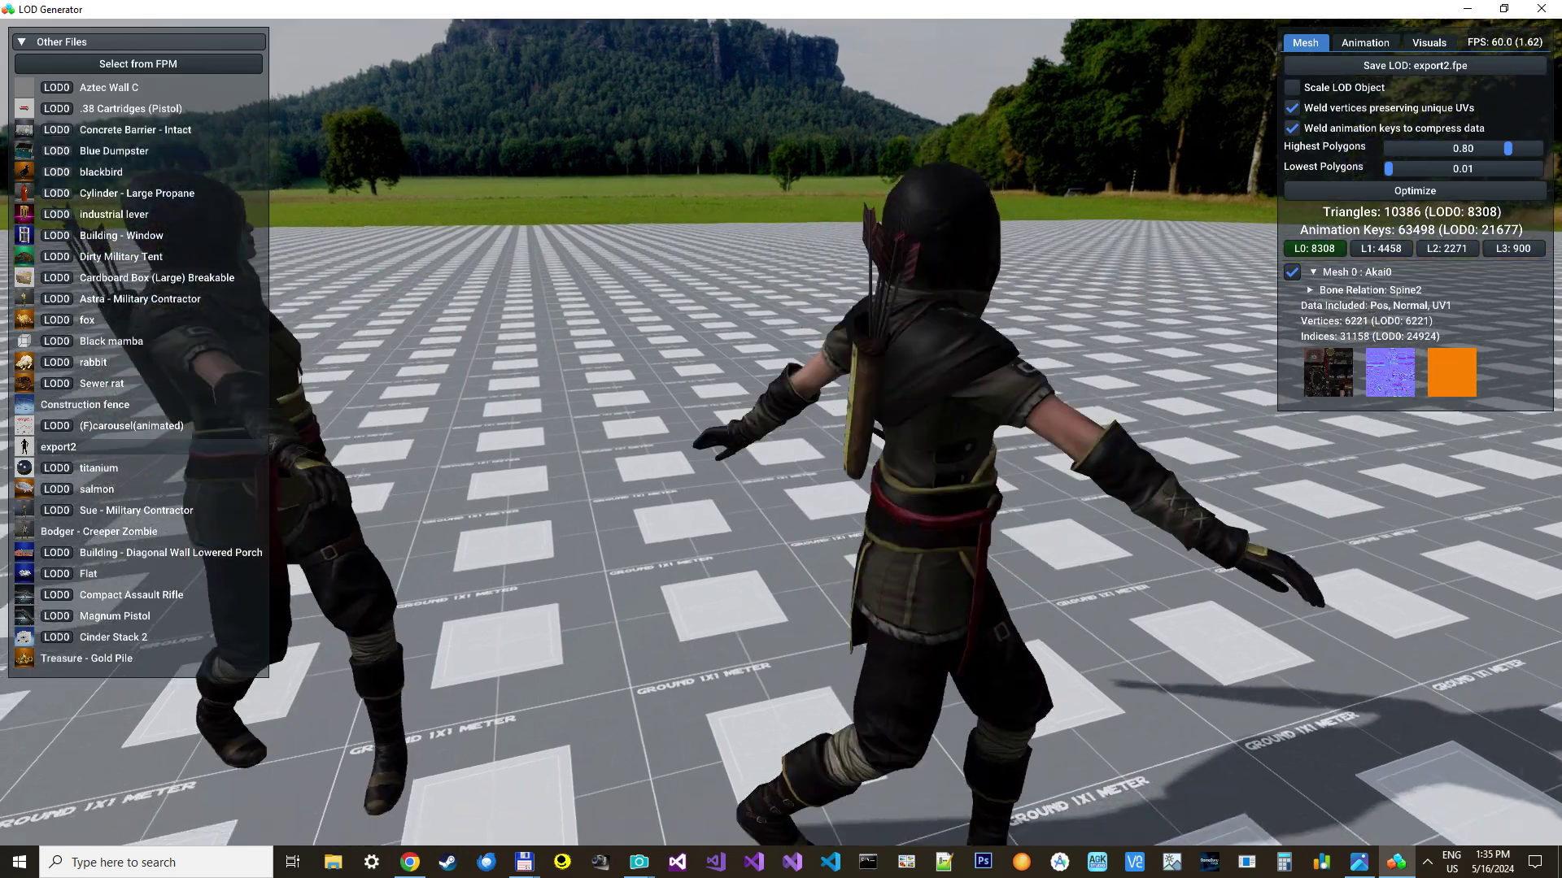
scroll(902, 360, "down", 3)
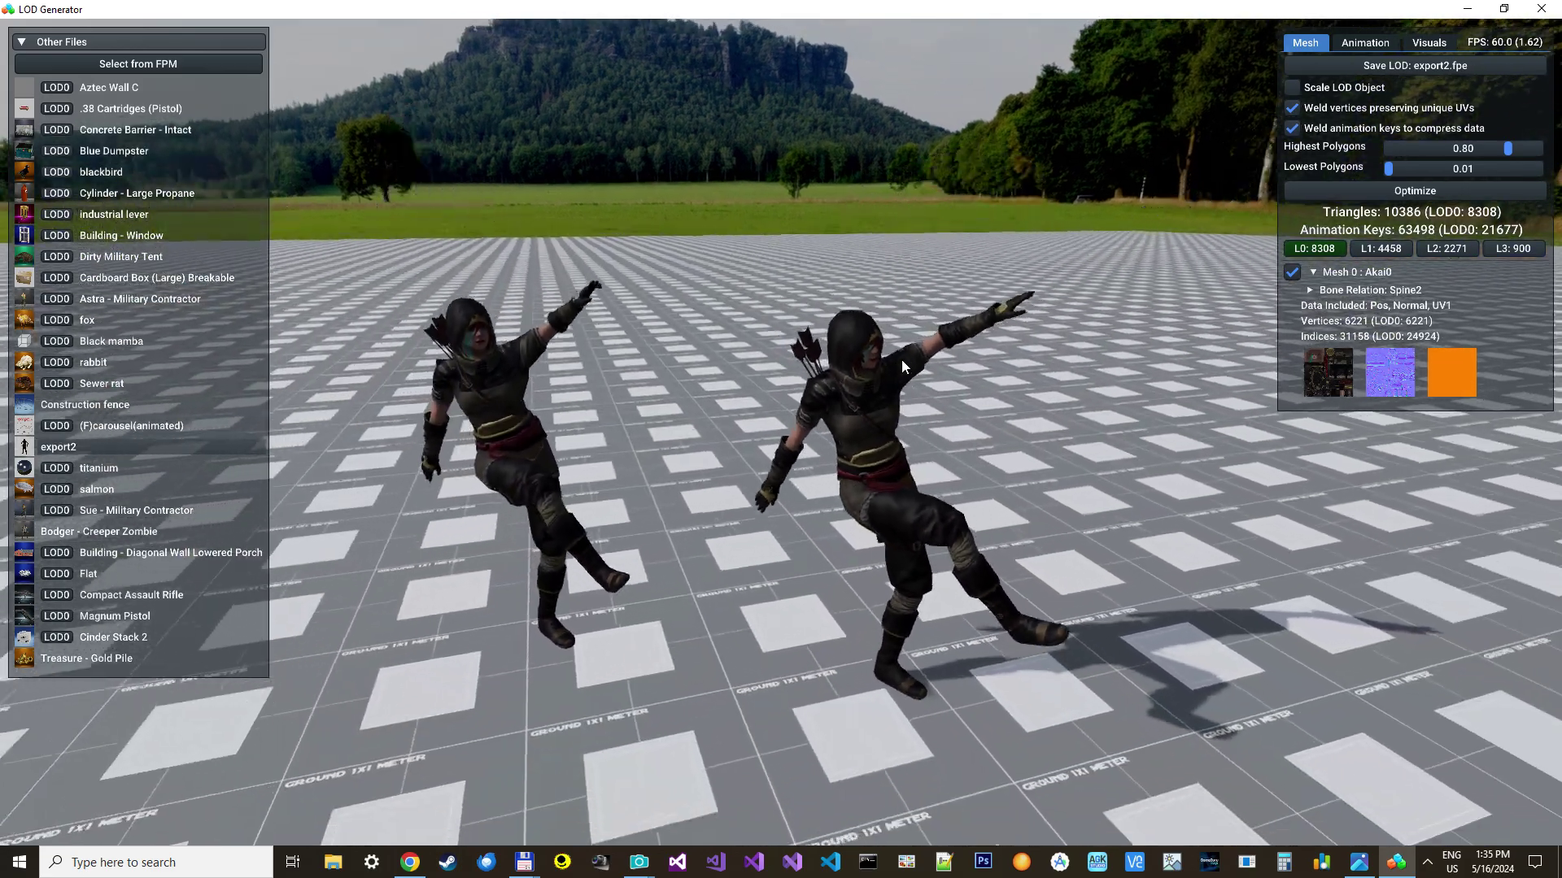
scroll(901, 359, "down", 5)
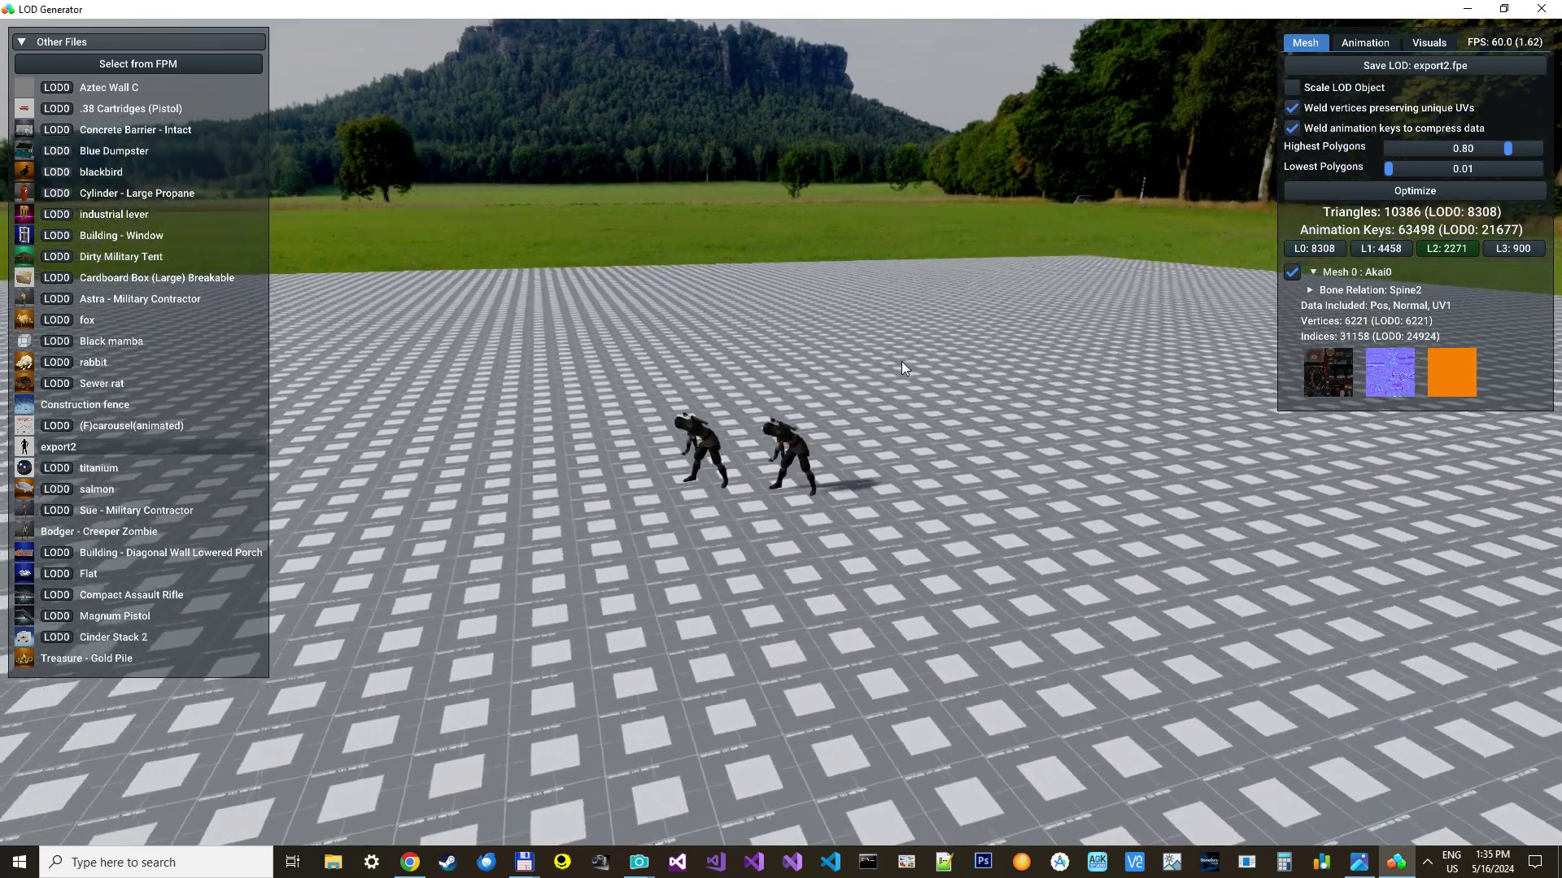
scroll(901, 361, "down", 4)
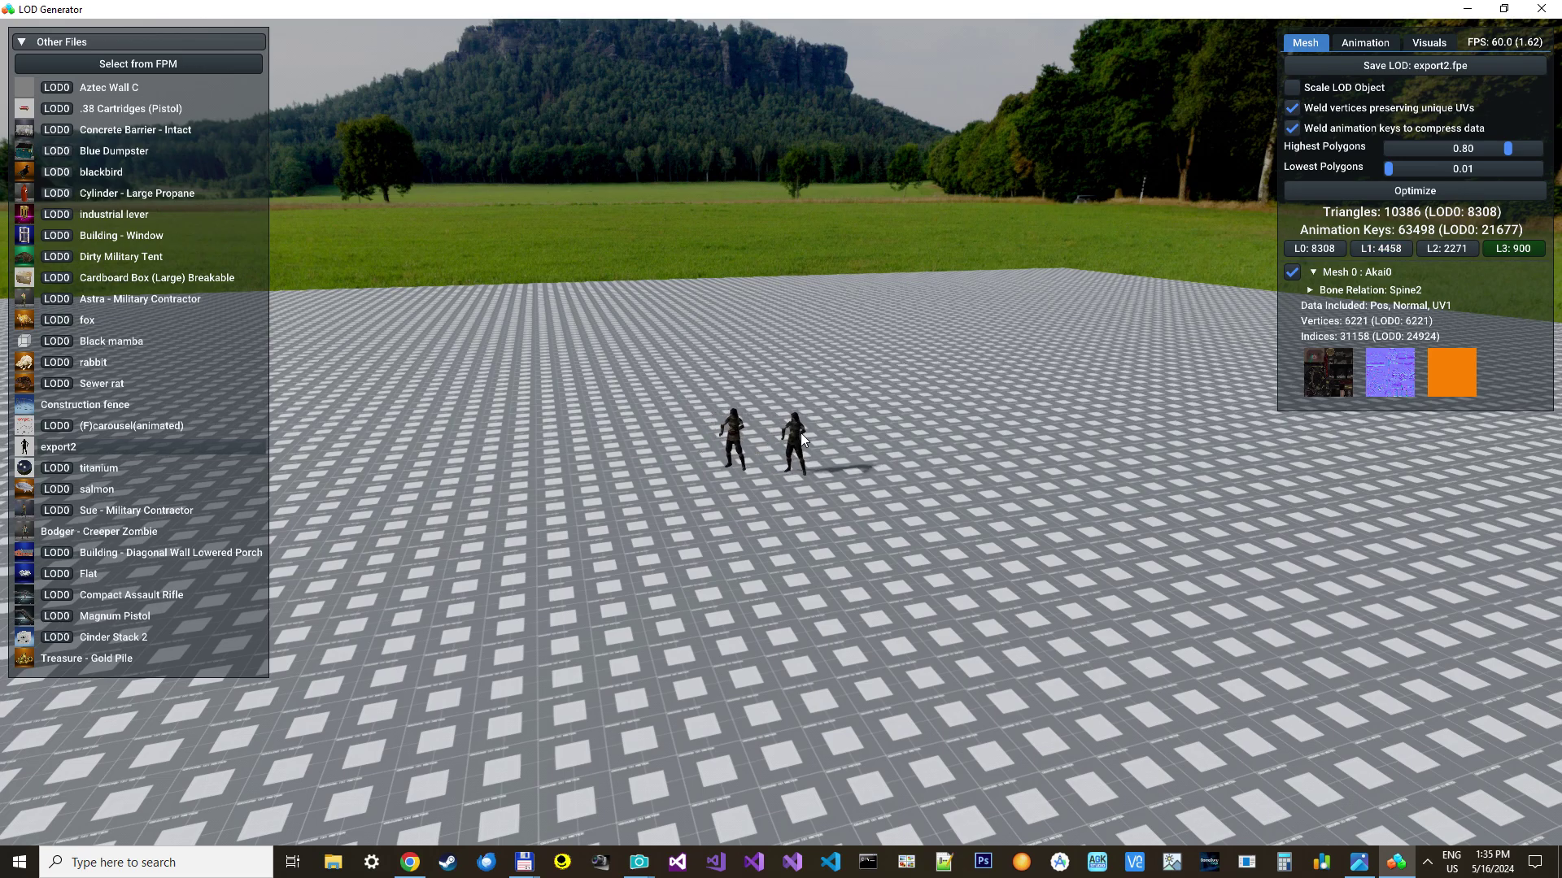
- Check the export2 character's LOD switching while approaching it and moving away again
scroll(803, 432, "up", 6)
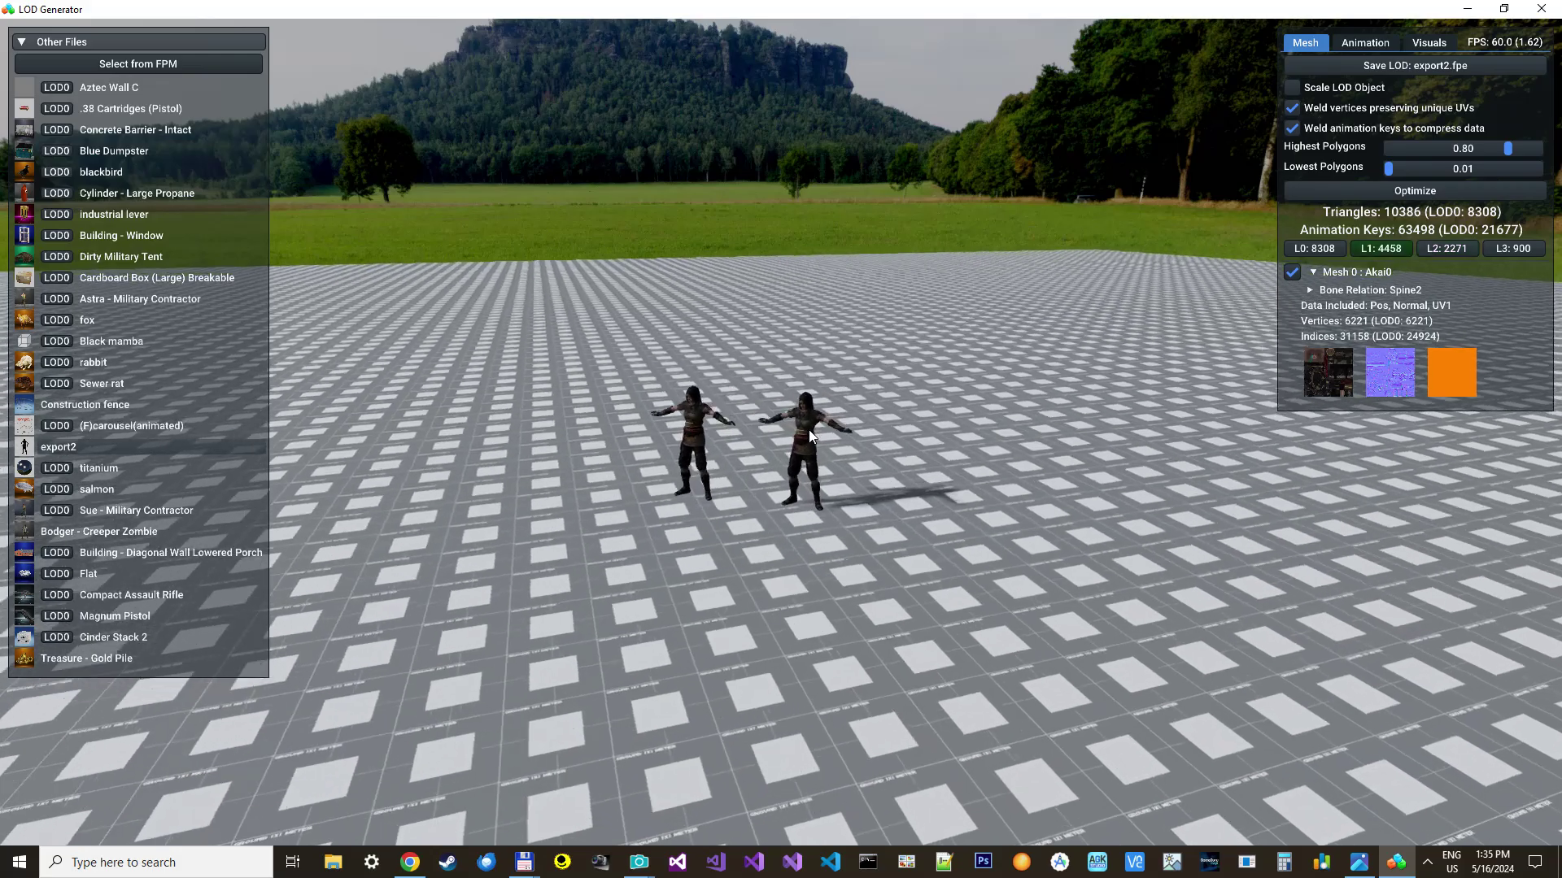
scroll(809, 429, "up", 5)
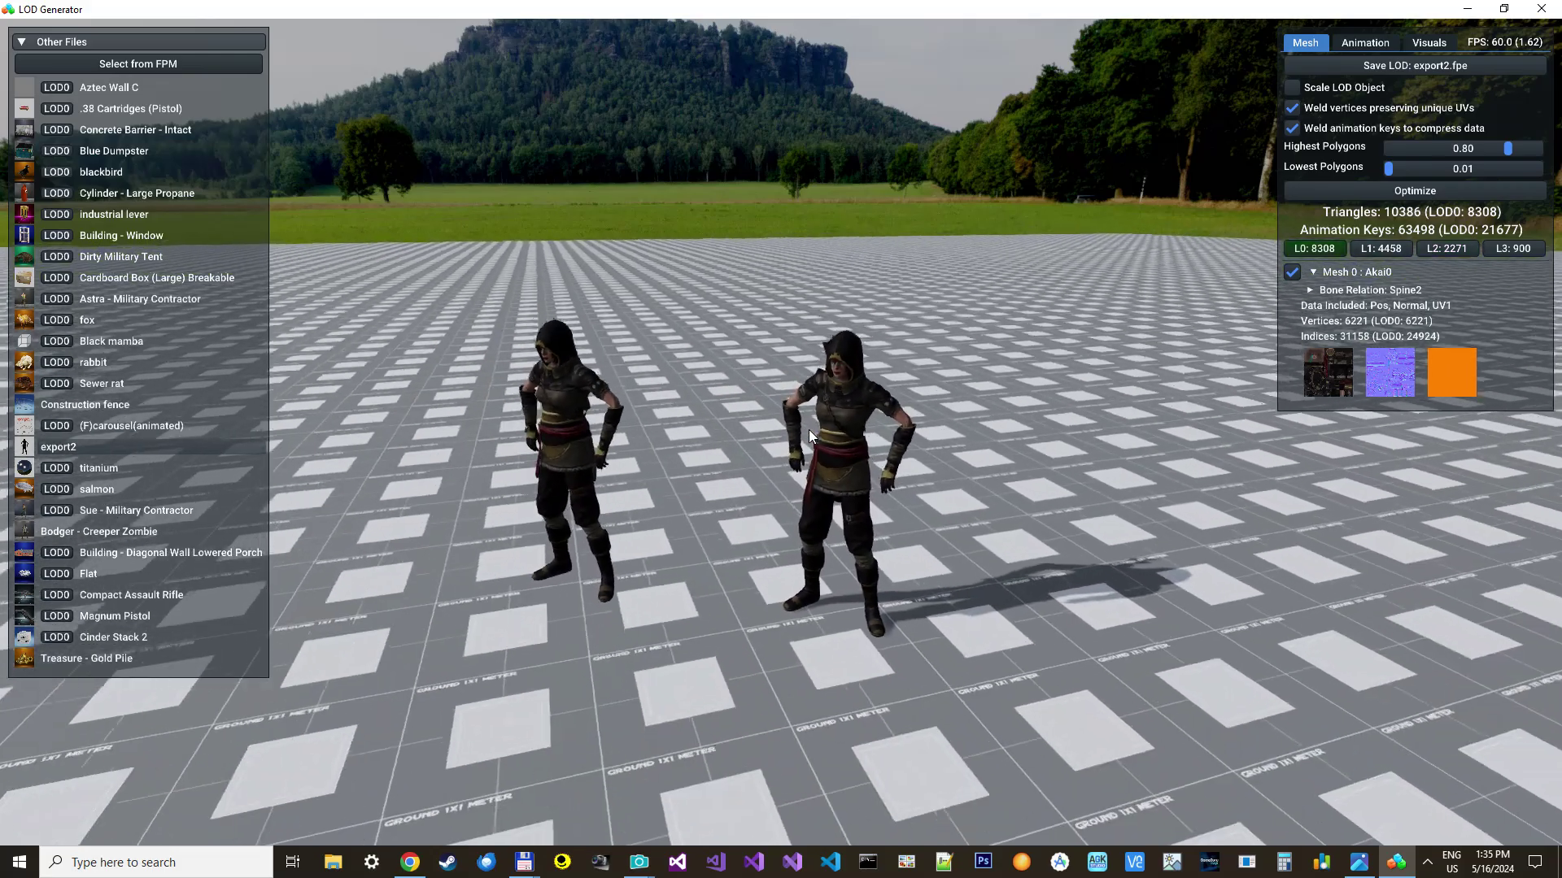
scroll(808, 429, "down", 10)
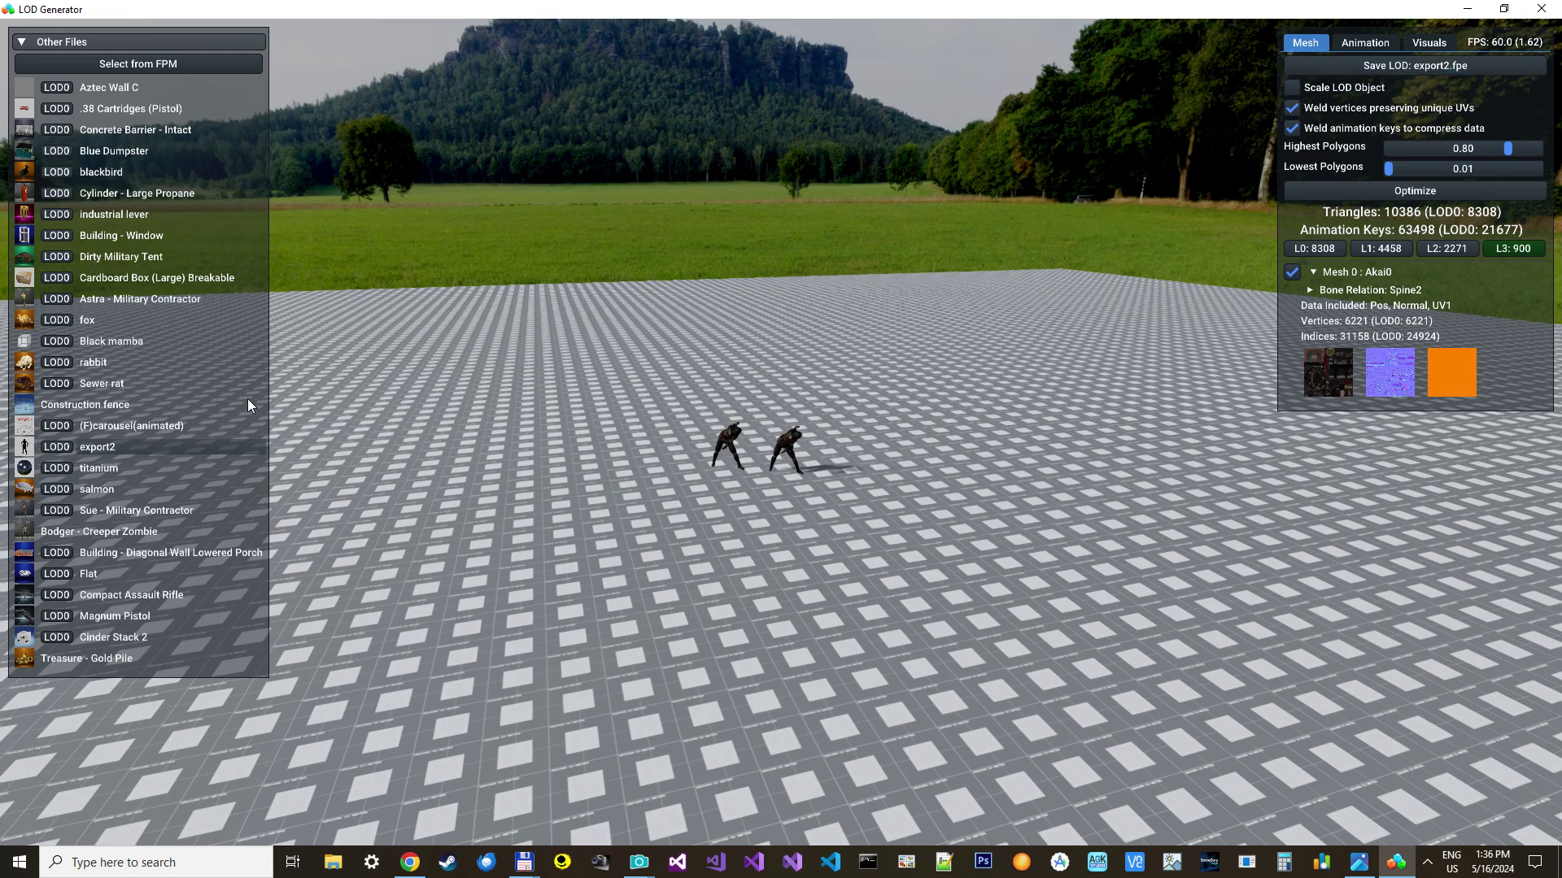
- Load Bodger - Creeper Zombie and compare its L3 and L2 meshes up close
left_click(126, 531)
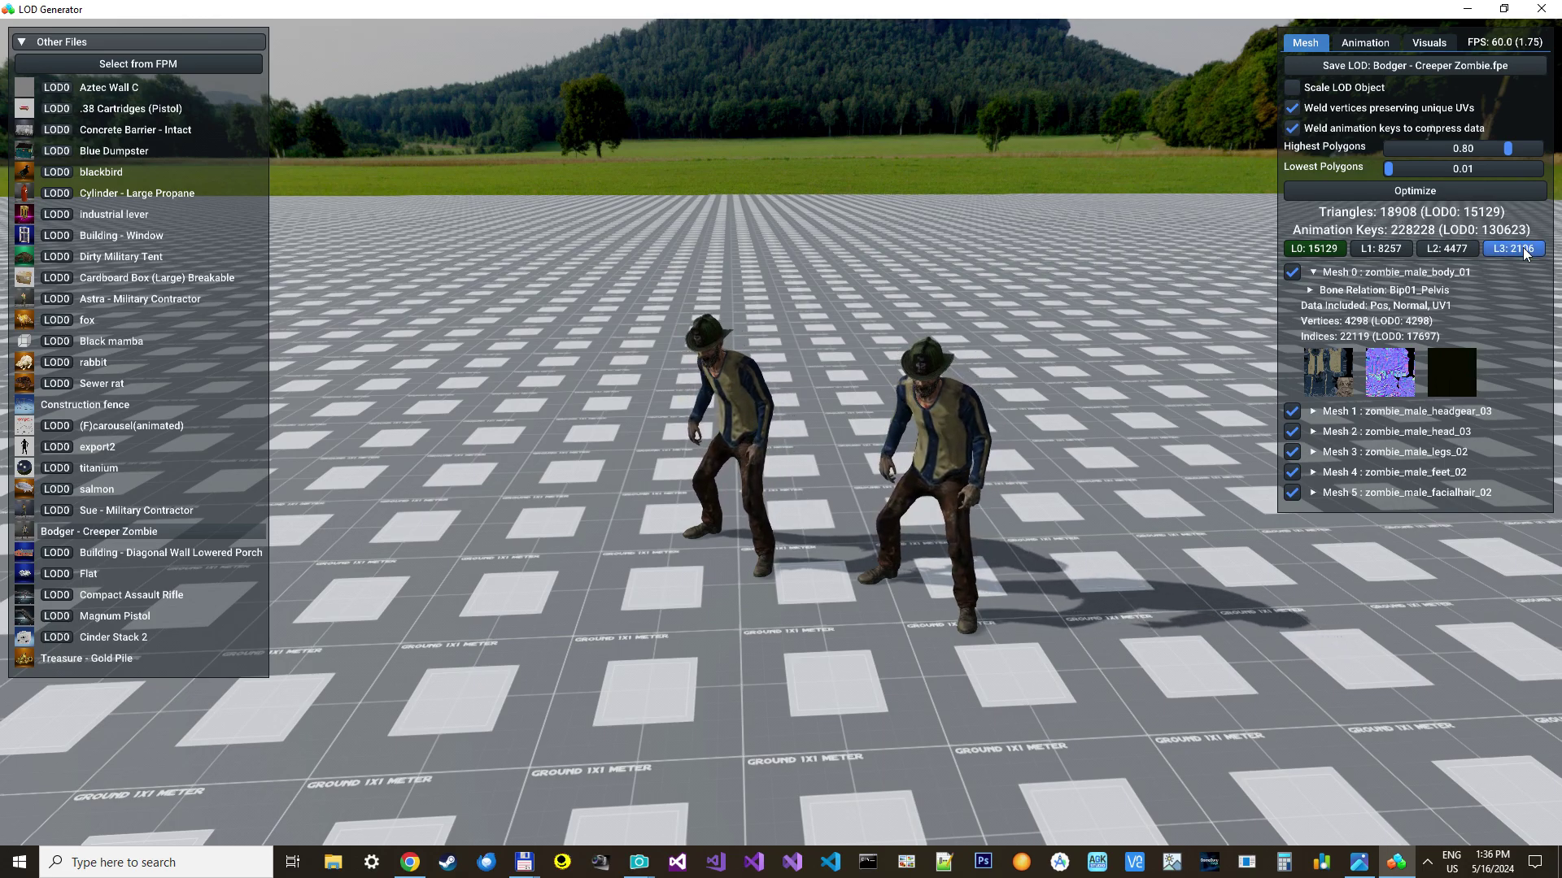
right_click_drag(1091, 424, 1187, 399)
key("w")
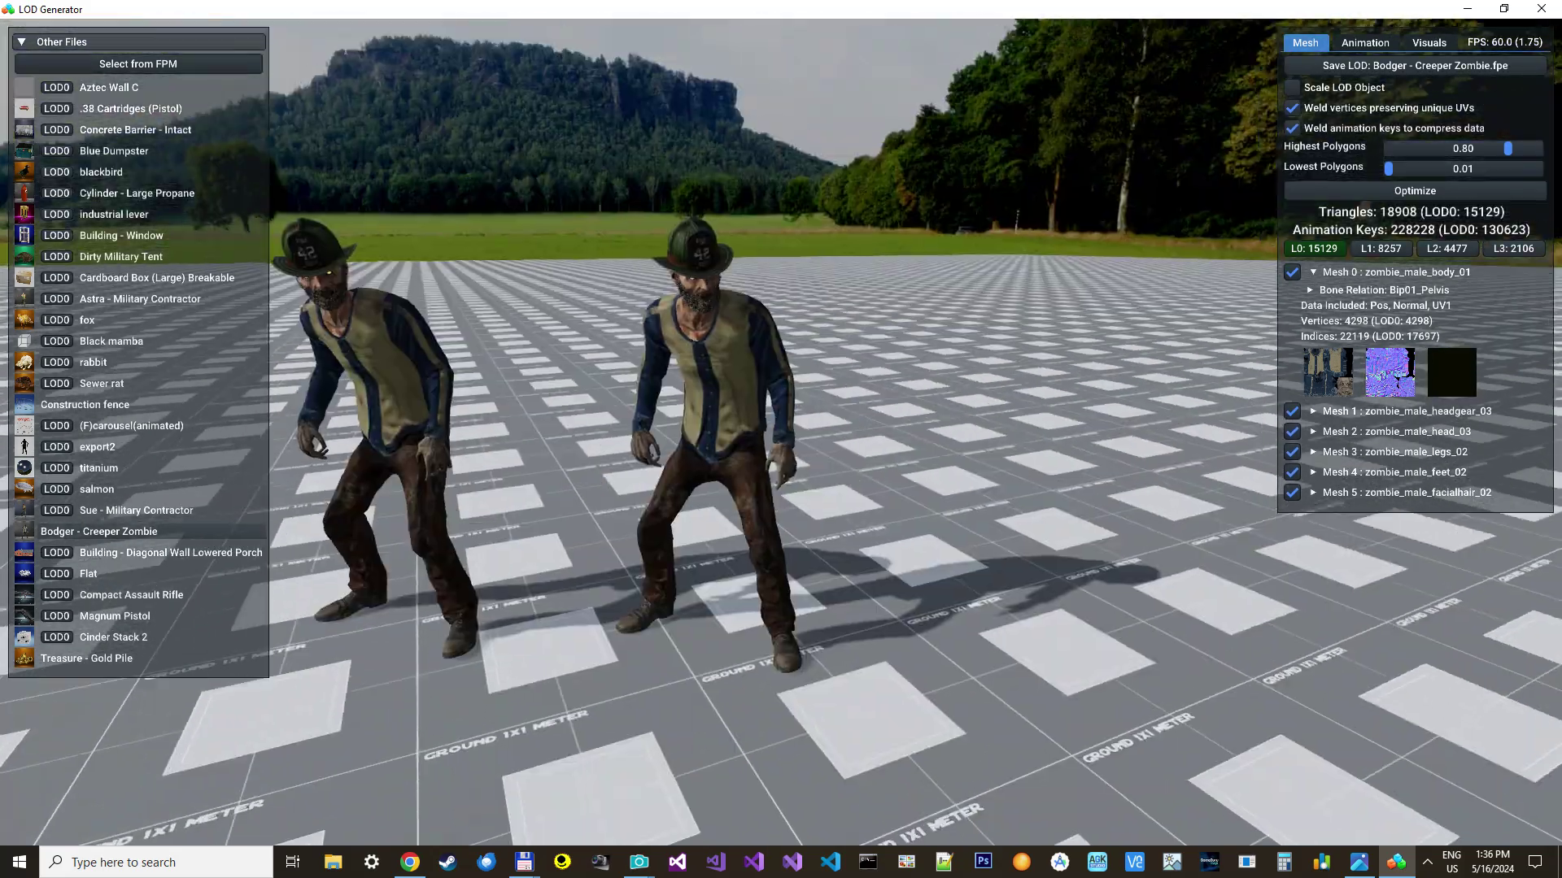
key("w")
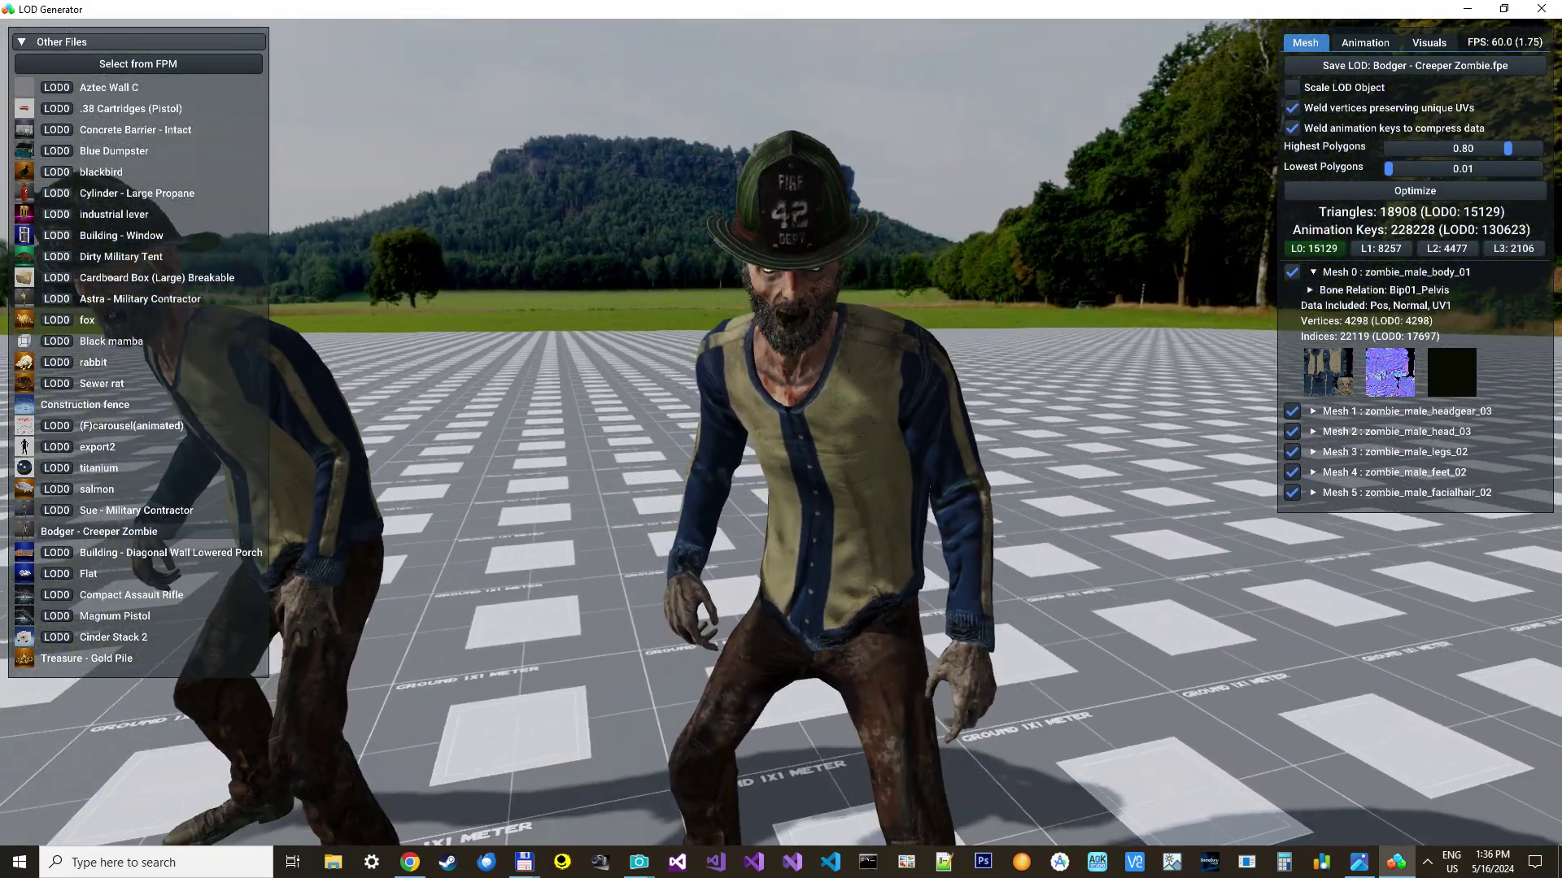
left_click(1515, 249)
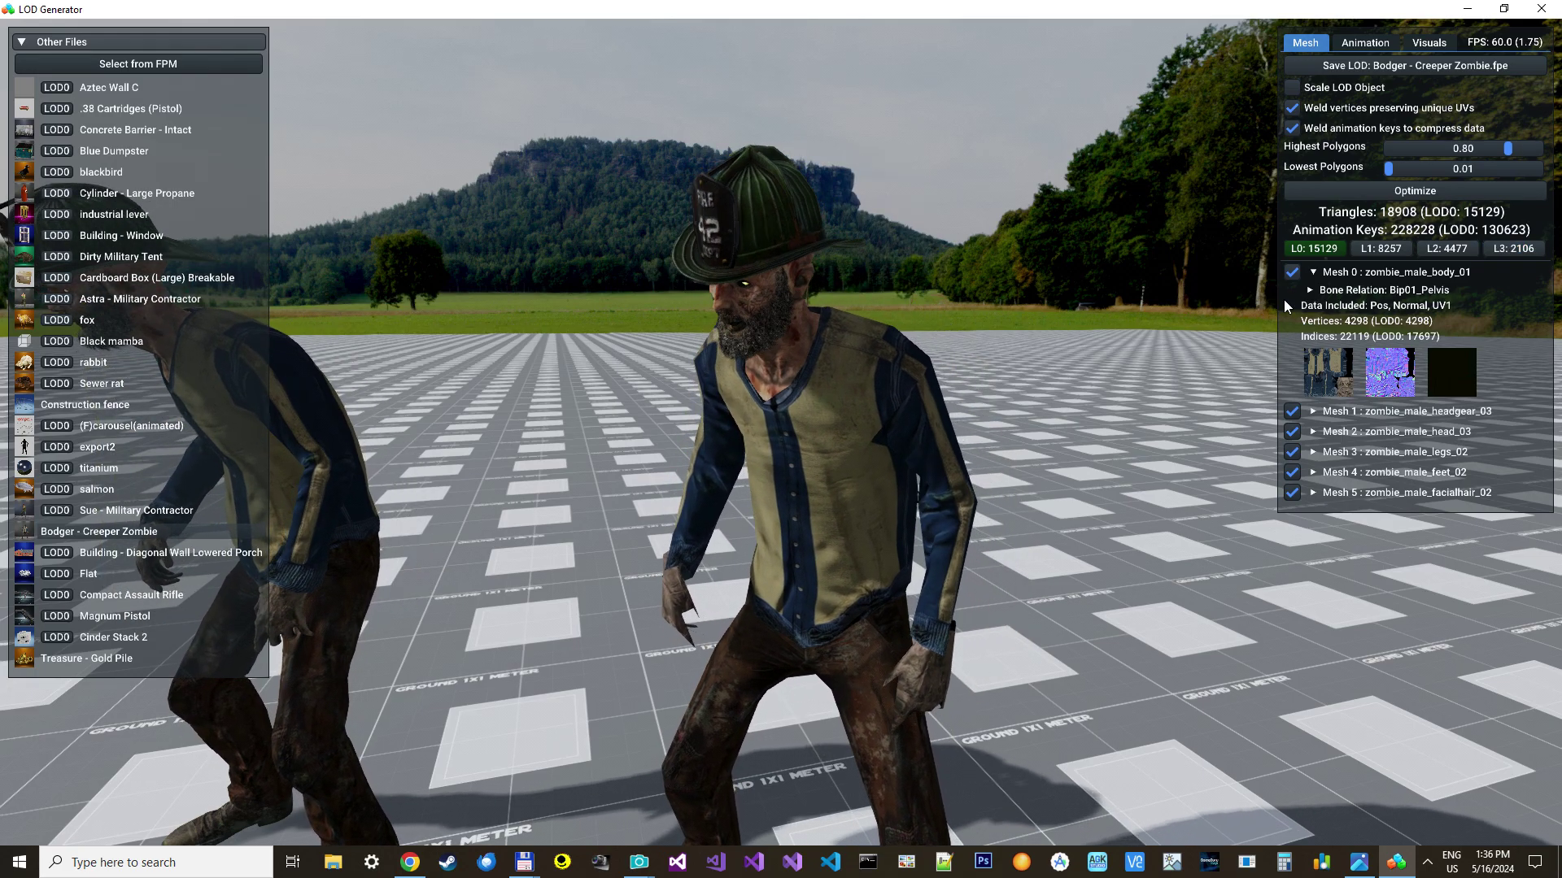
left_click(1441, 250)
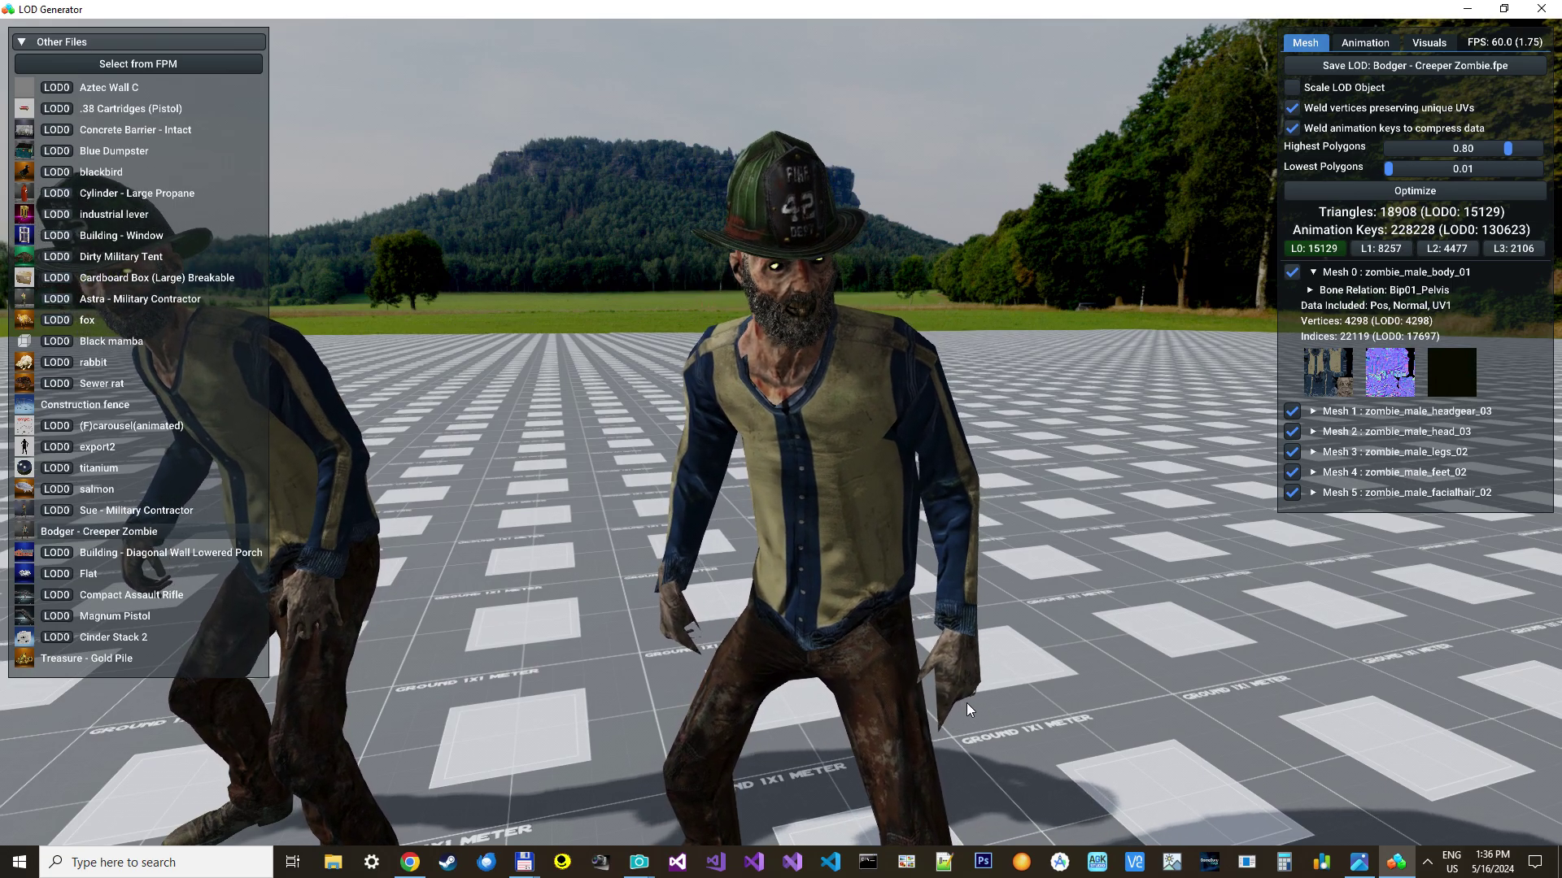
- Check the zombie's automatic LOD switching at increasing distance, looking for visible changes between levels
scroll(860, 588, "down", 5)
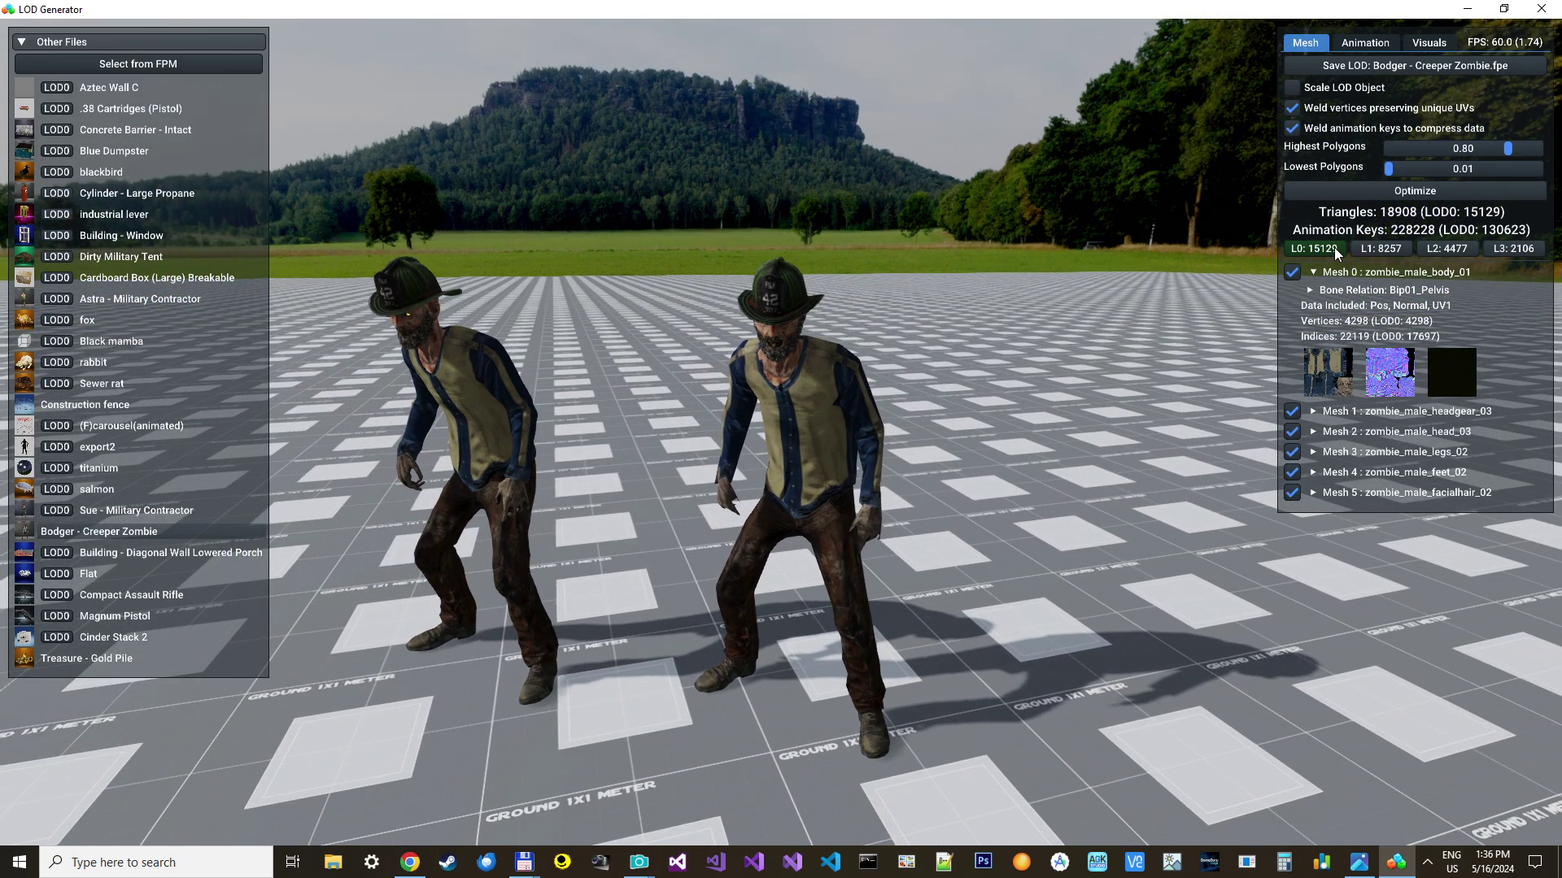
scroll(898, 411, "down", 3)
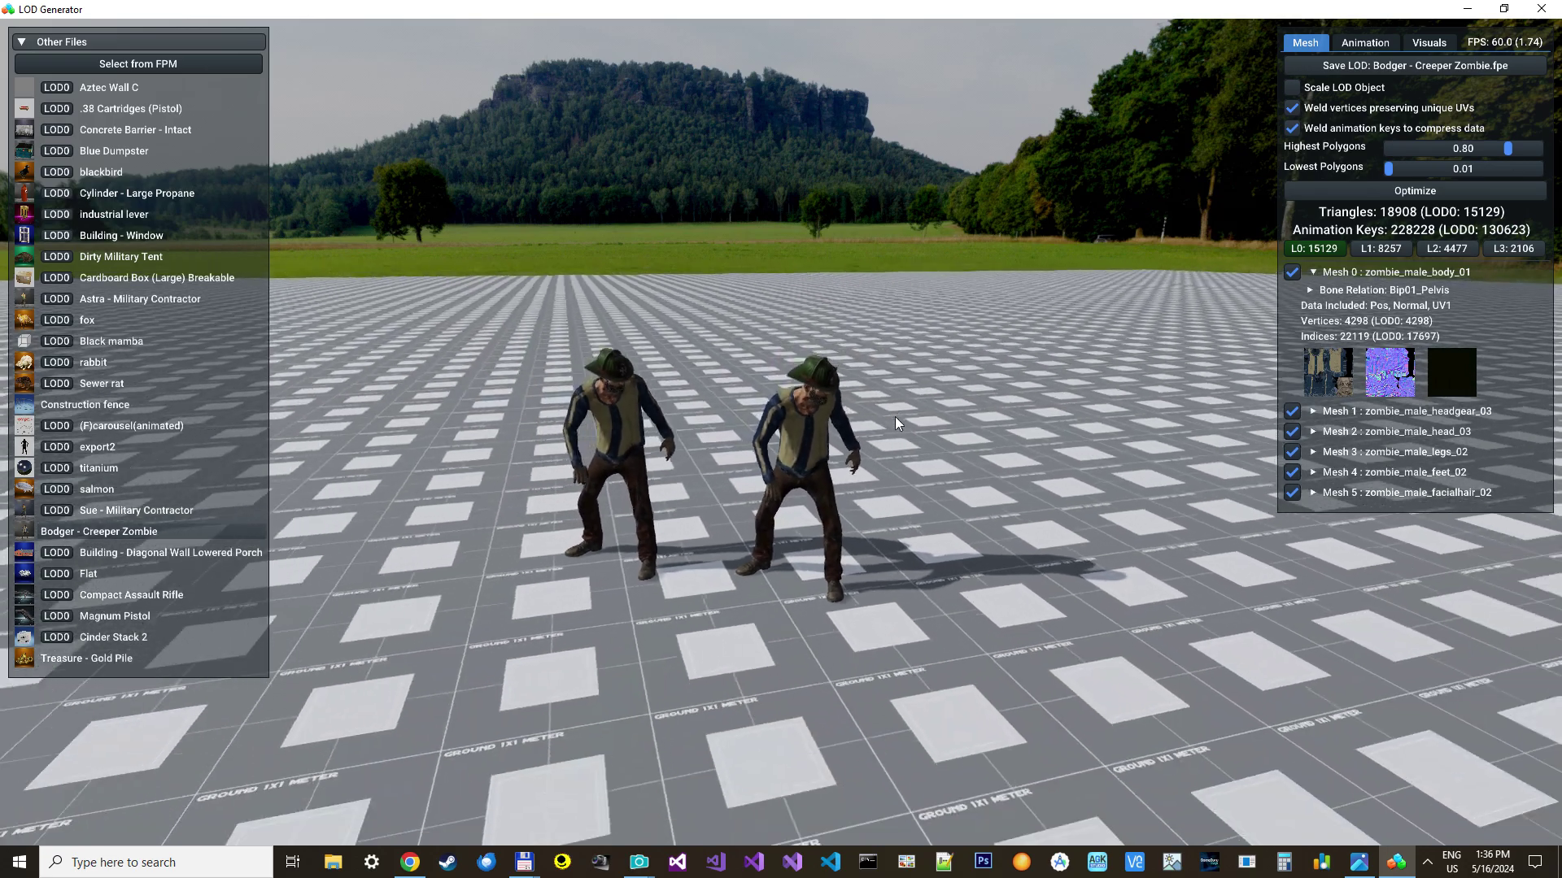
scroll(884, 431, "down", 5)
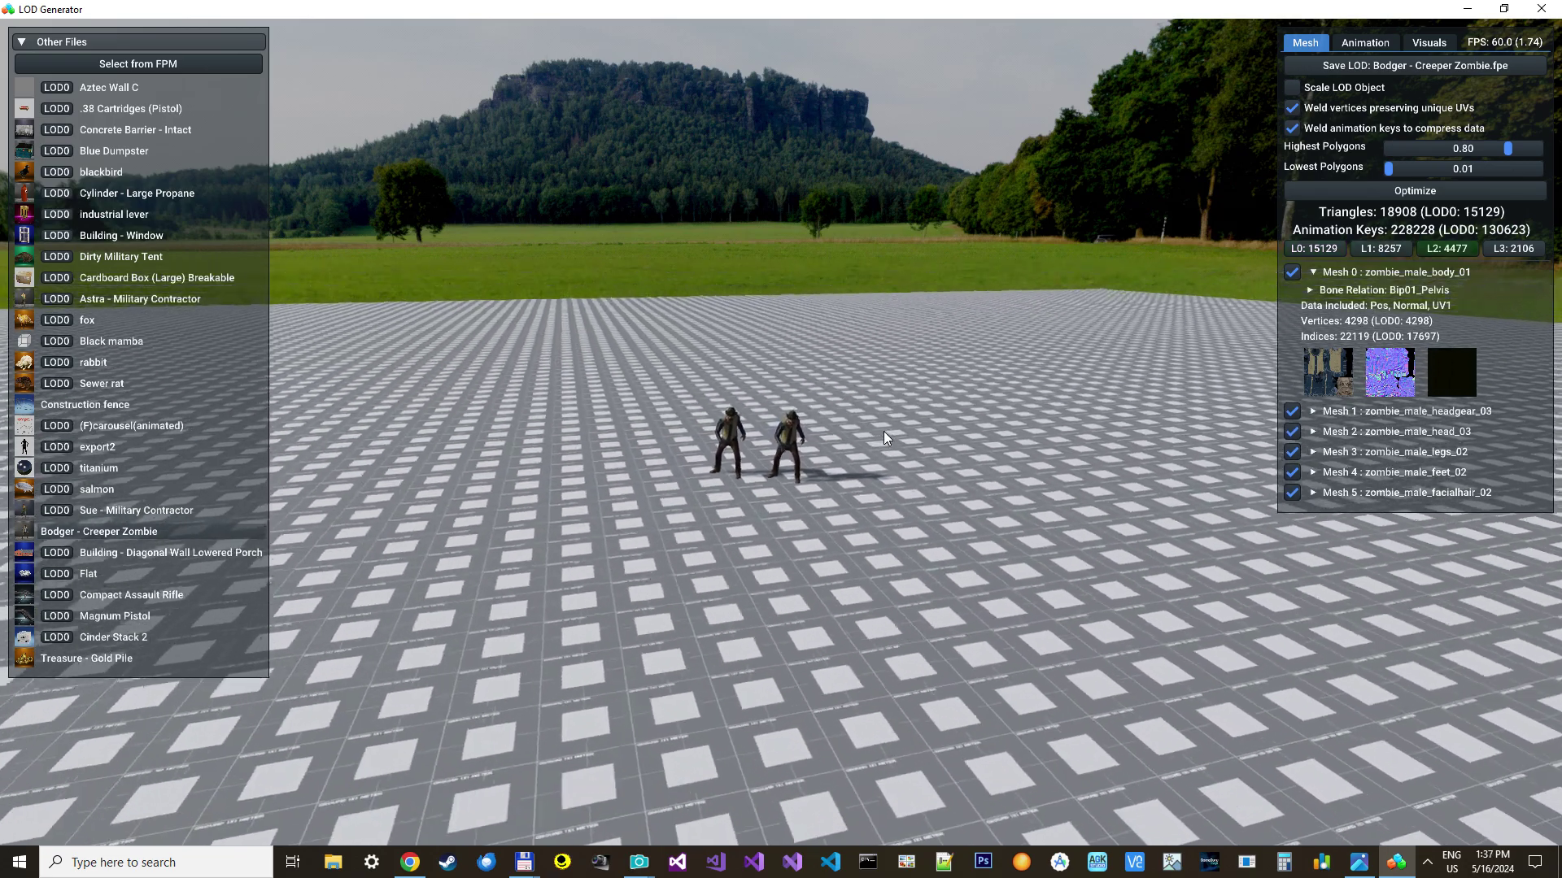
scroll(883, 431, "down", 2)
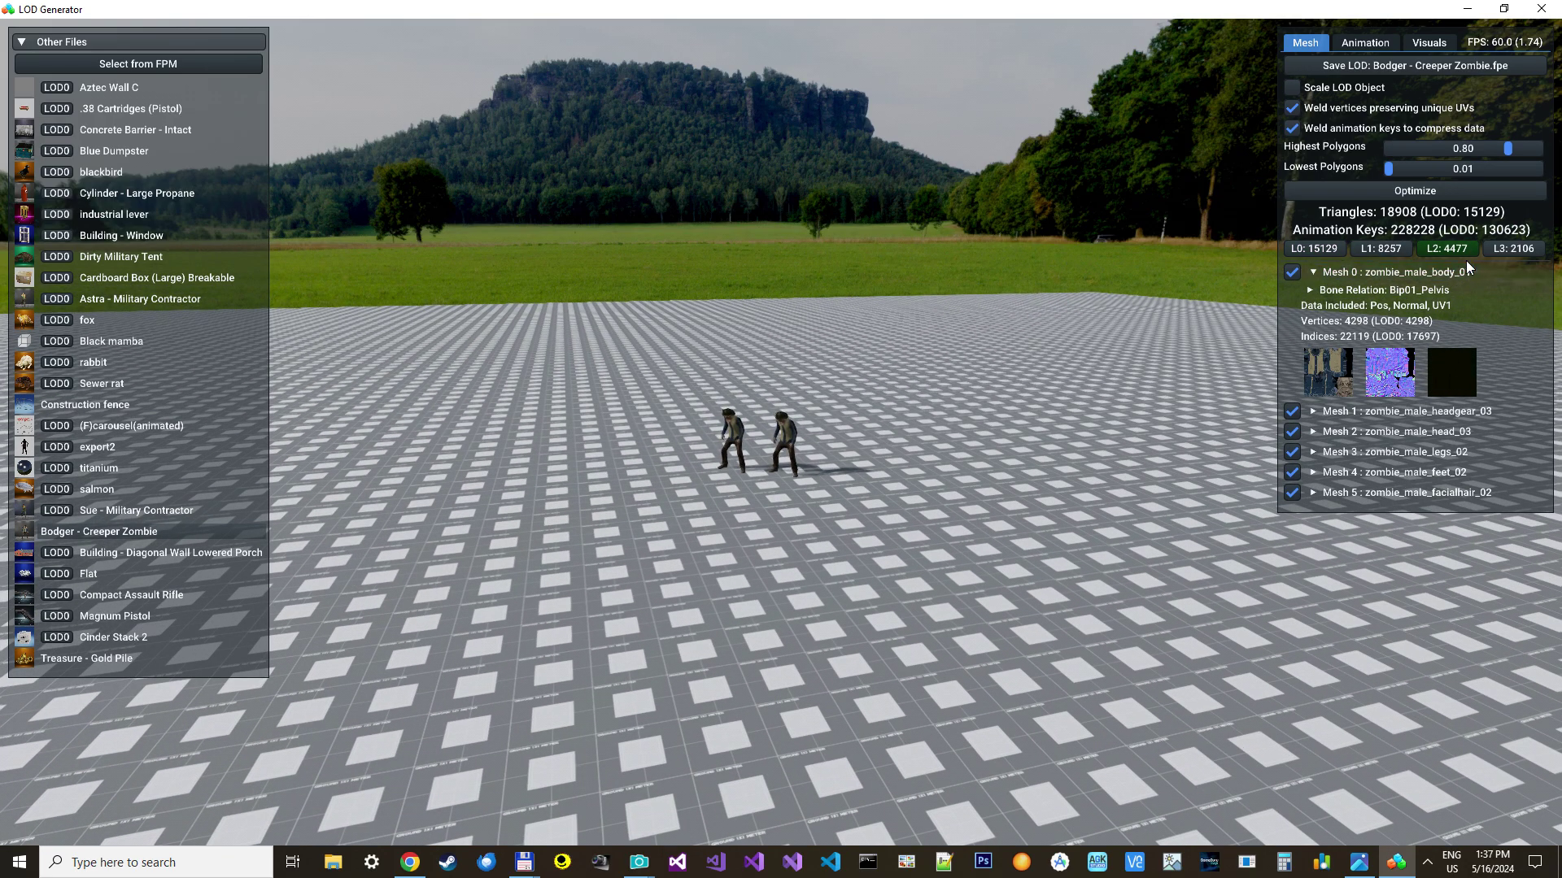
scroll(1082, 362, "down", 3)
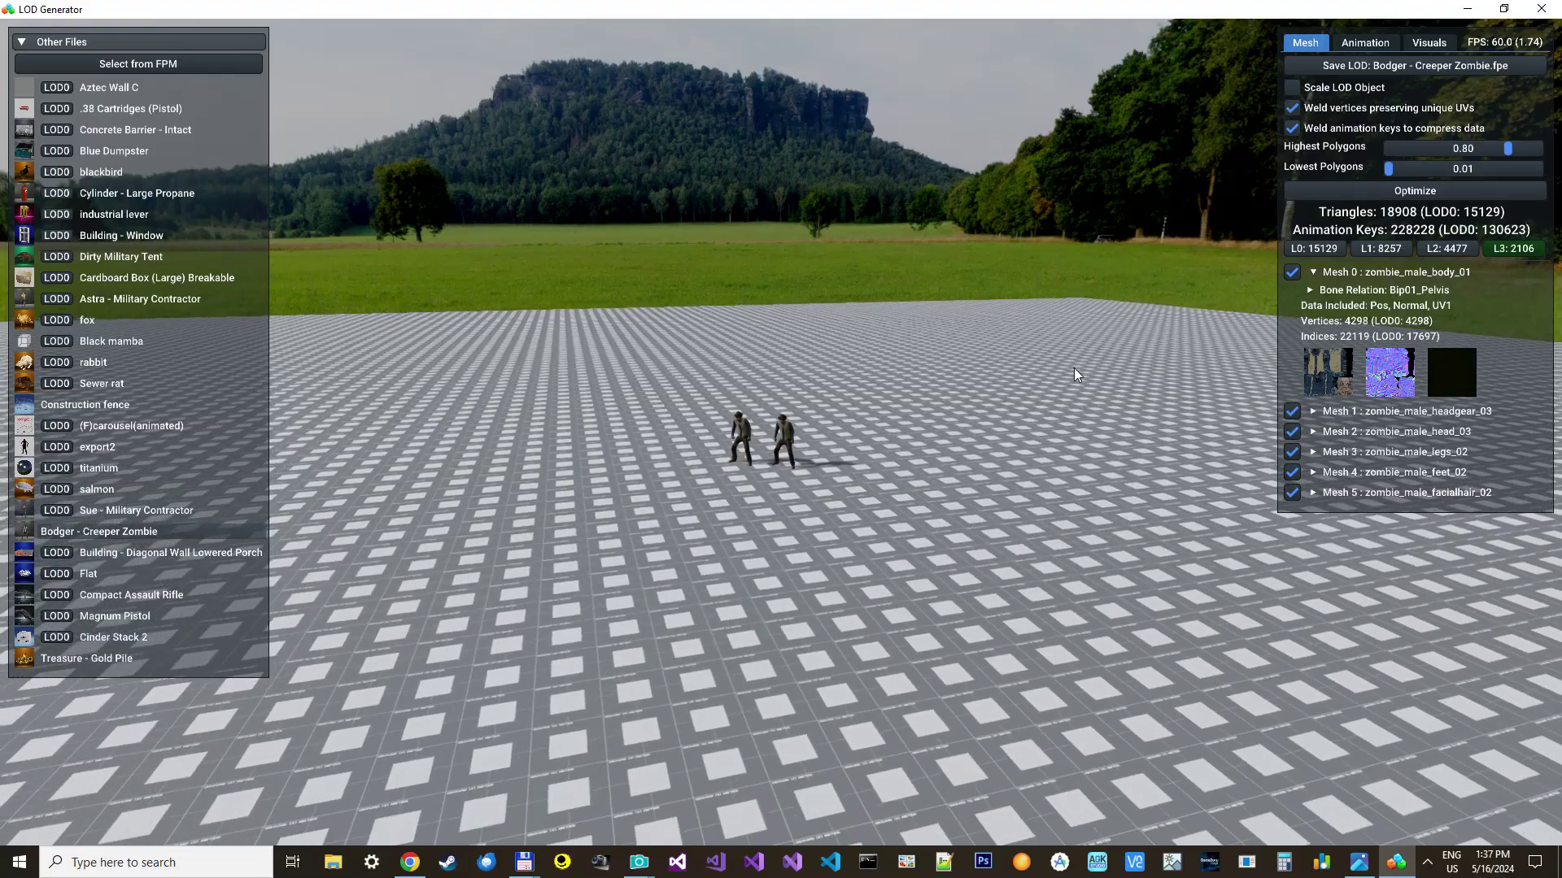
scroll(794, 437, "up", 2)
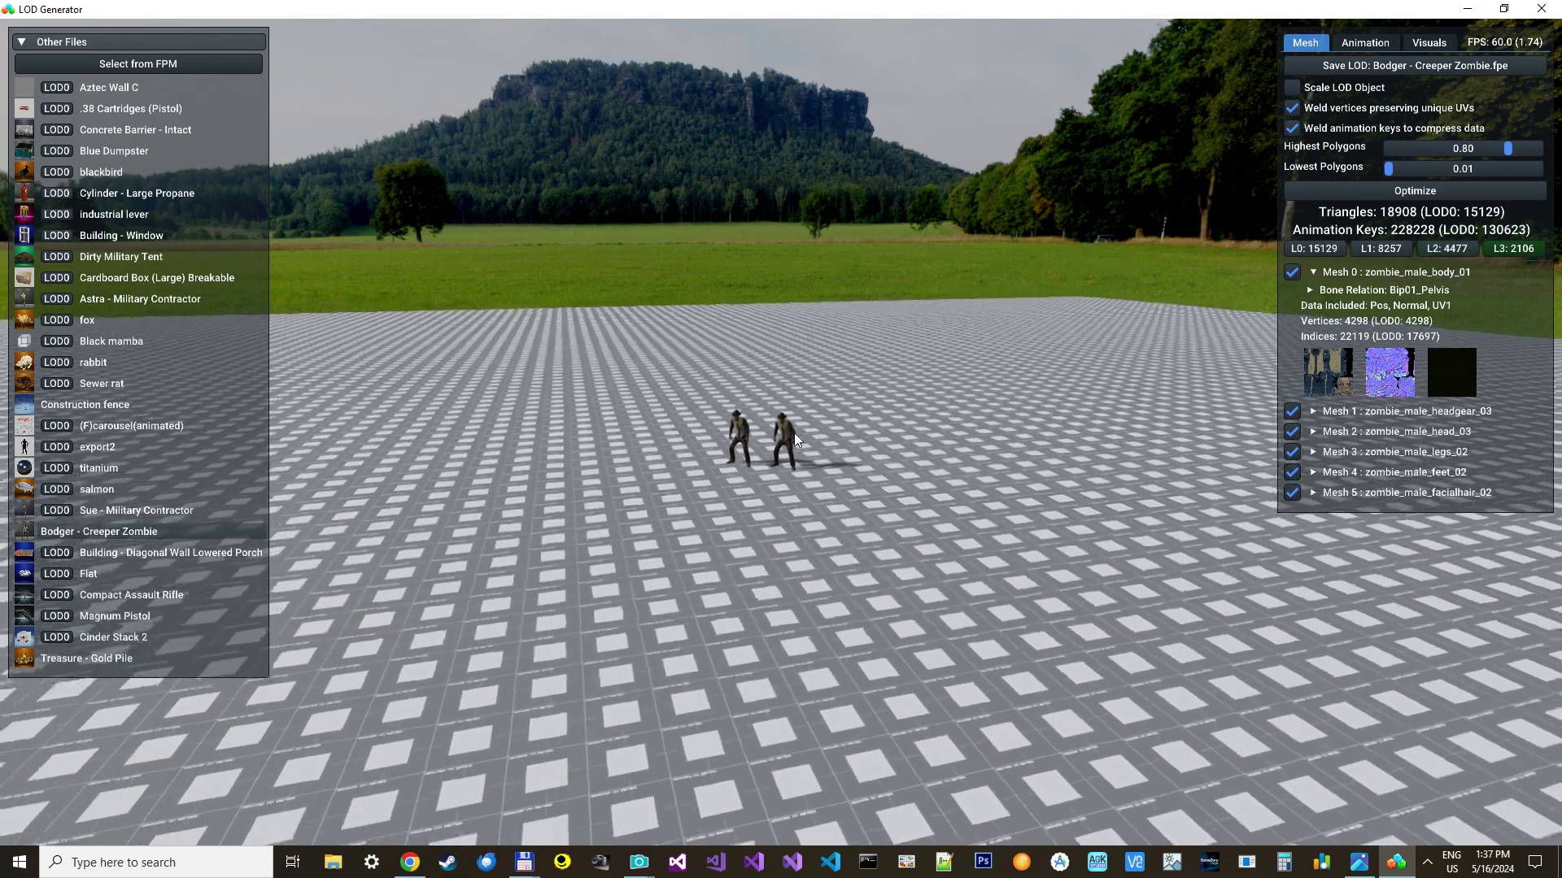
scroll(795, 440, "up", 2)
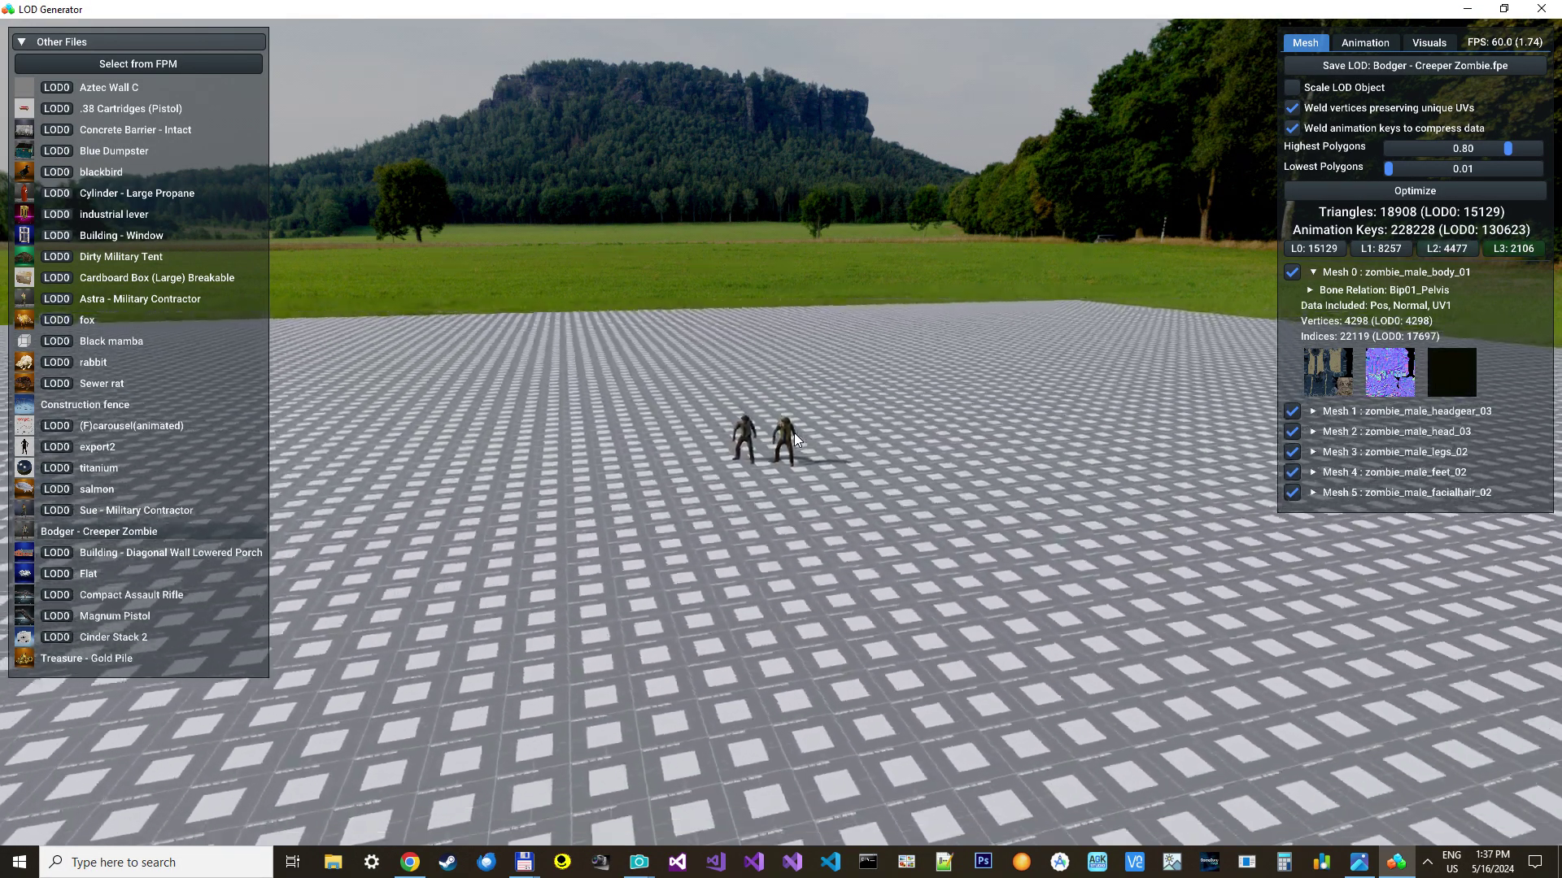
scroll(794, 433, "up", 3)
scroll(793, 432, "down", 3)
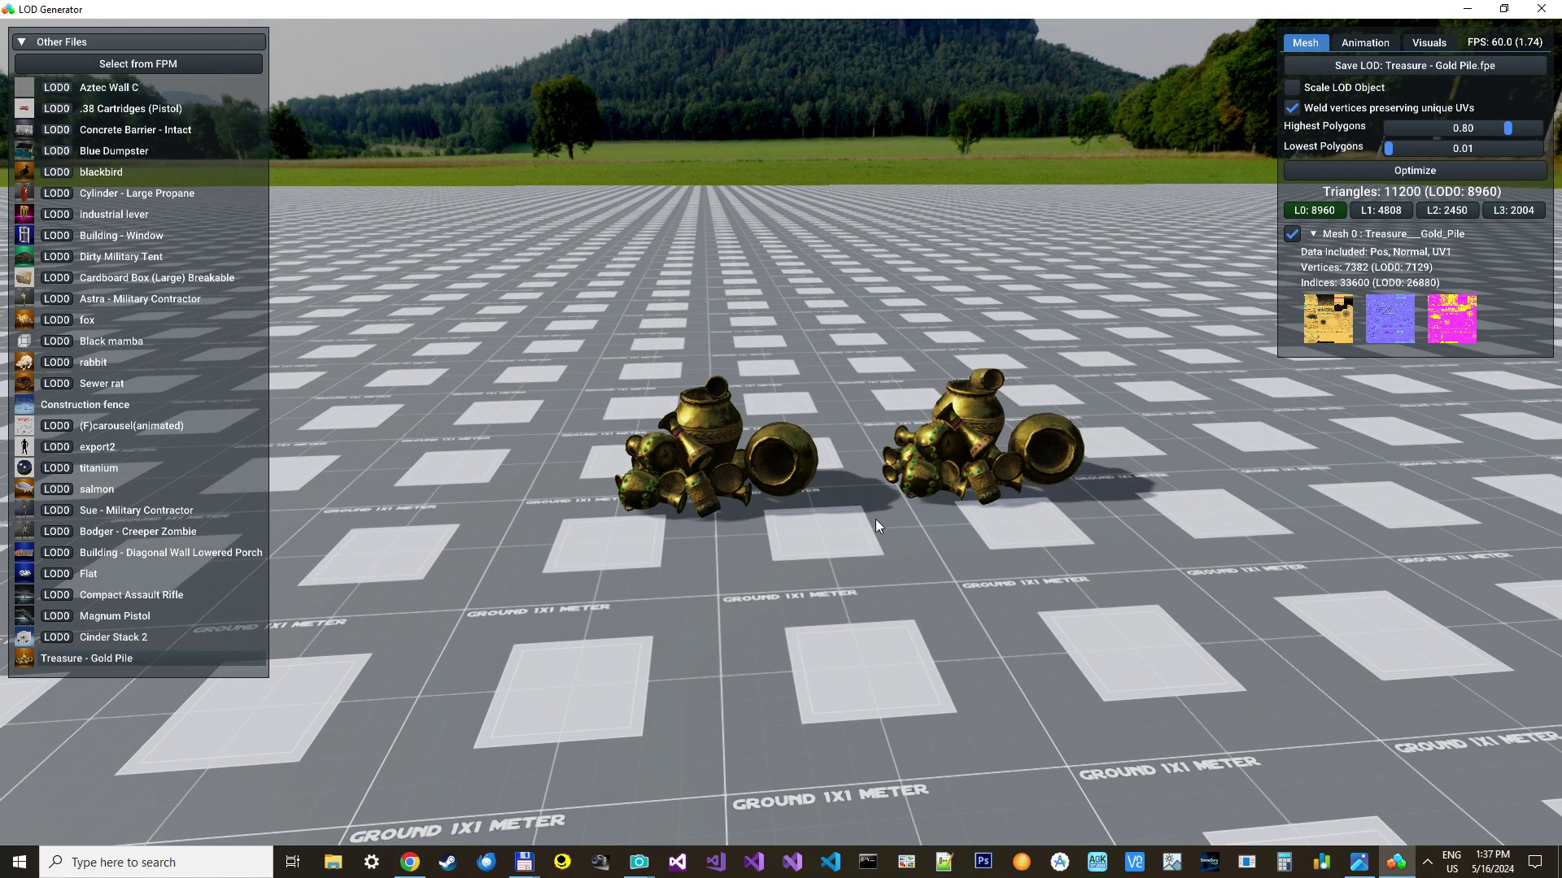
- Examine the Treasure - Gold Pile mesh up close from different positions and angles
key("w")
right_click_drag(885, 517, 817, 536)
key("d")
key("s")
key("a")
key("w")
key("s")
key("d")
key("d")
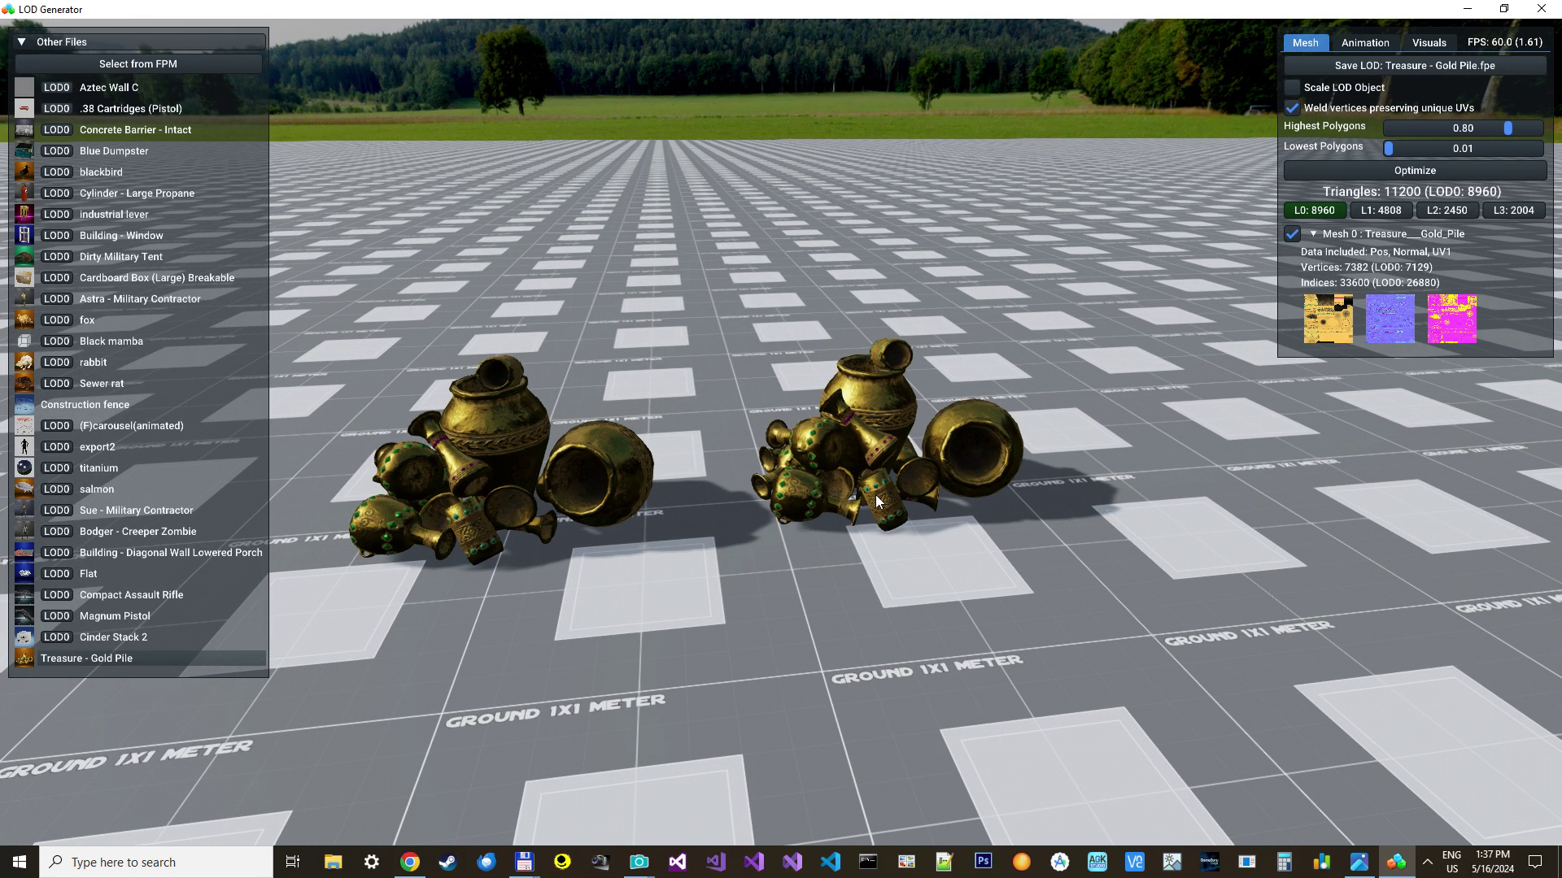
right_click_drag(893, 483, 896, 448)
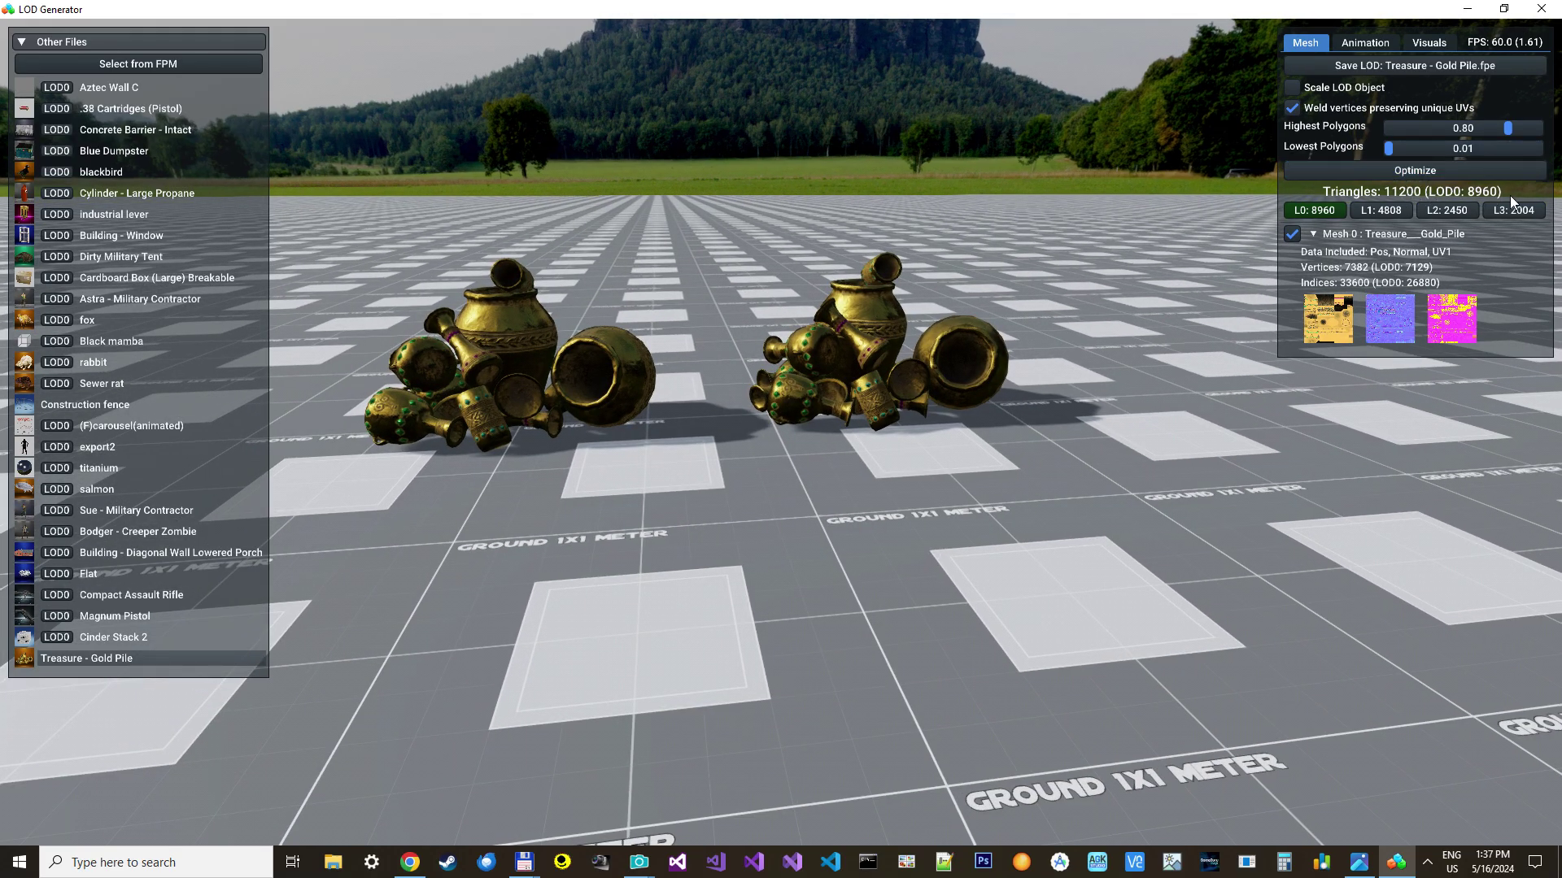
- Examine the gold pile from far away, moving back and forth across the distance where its L1 and L2 meshes switch
key("s")
right_click_drag(1090, 252, 1053, 278)
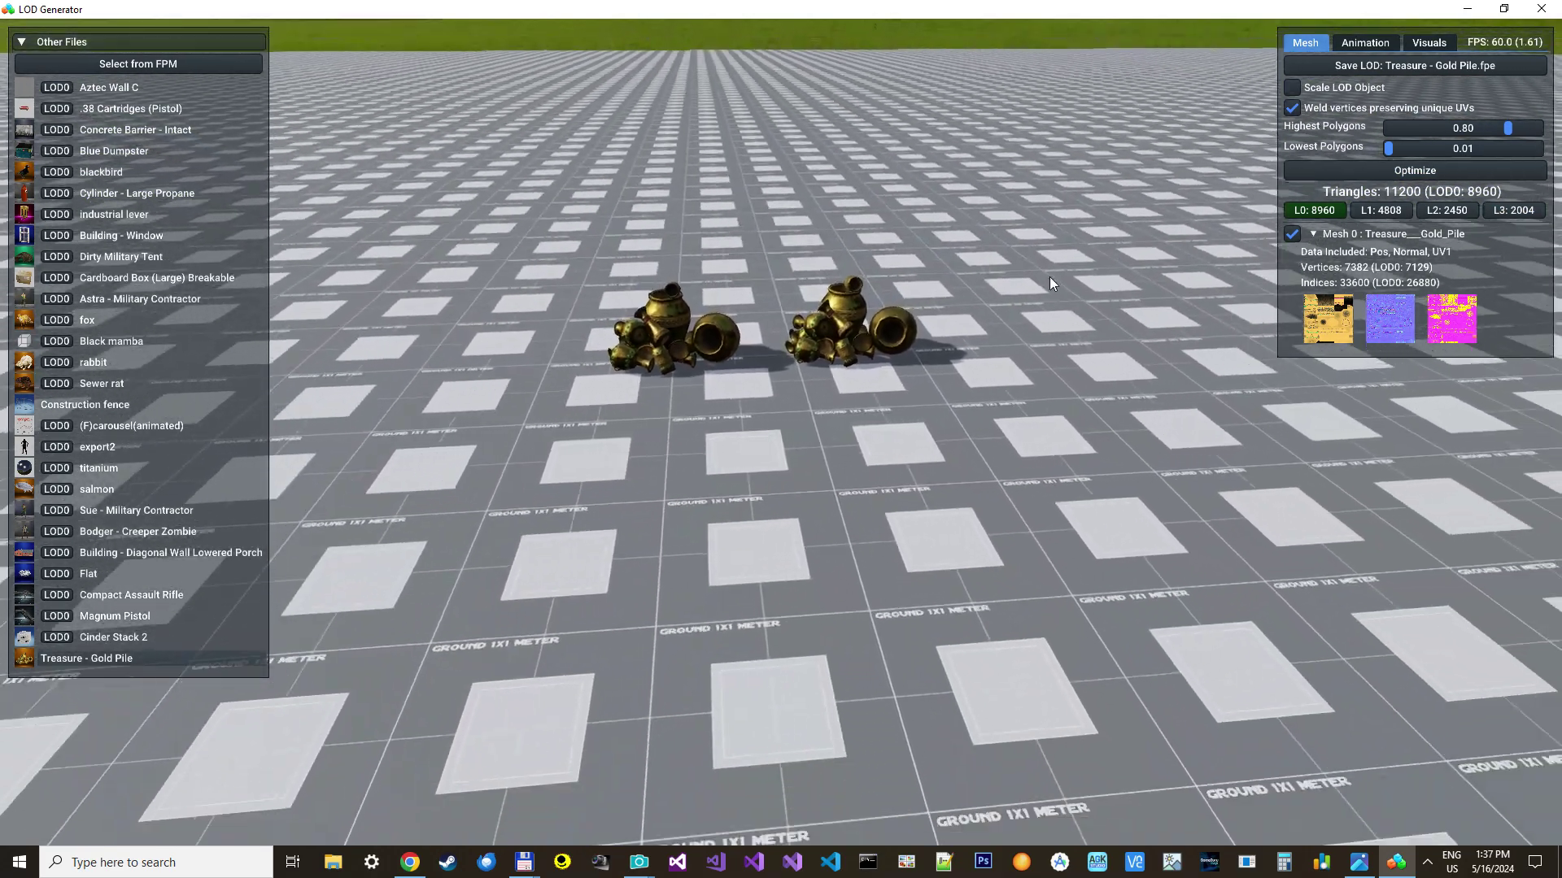
key("s")
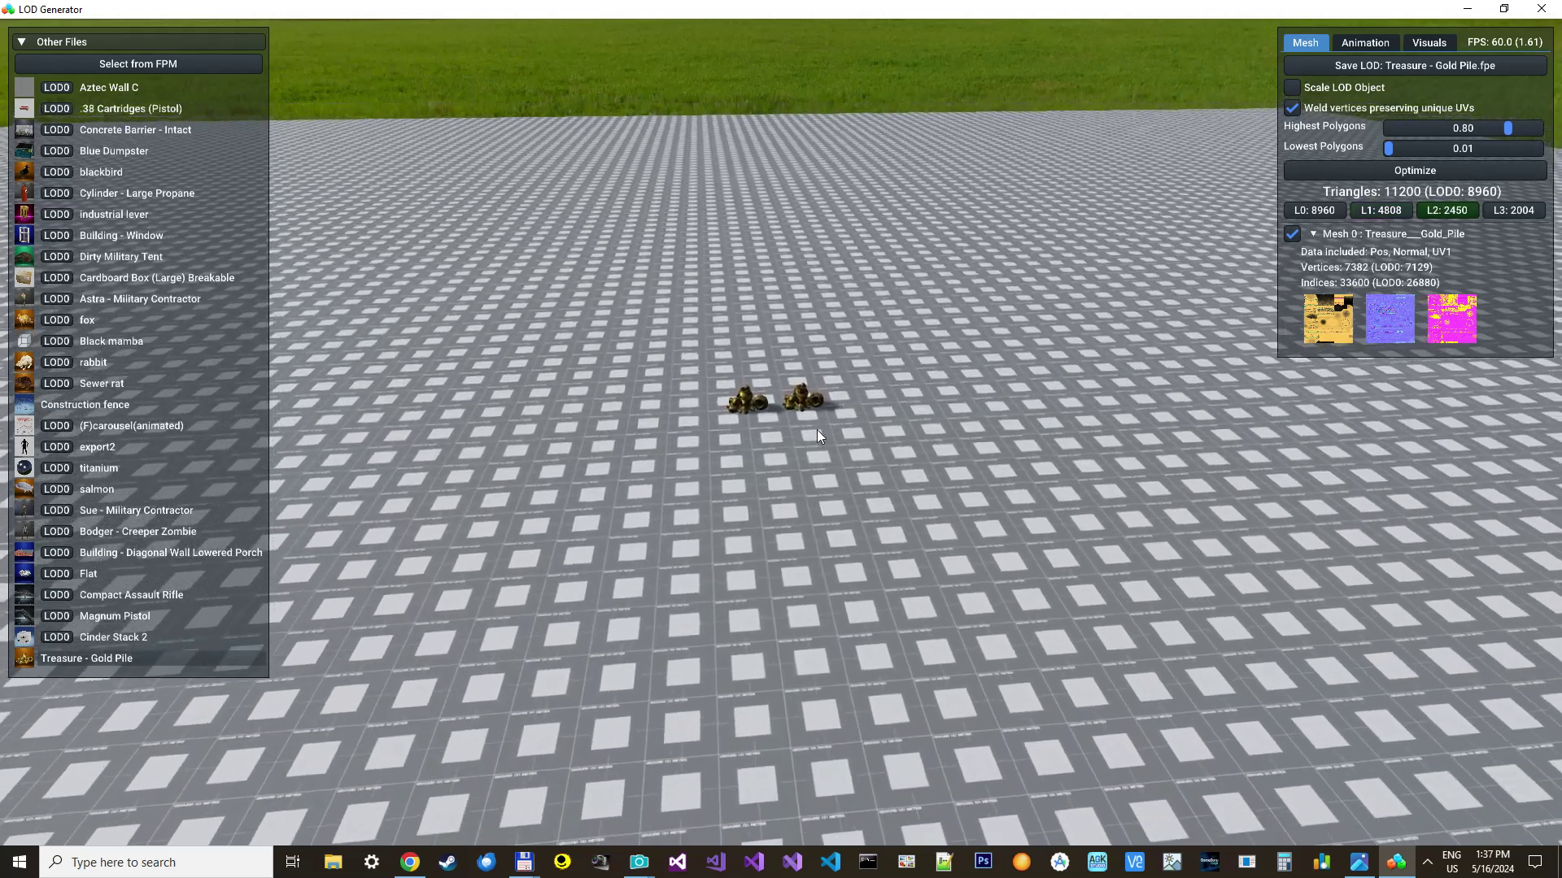
key("w")
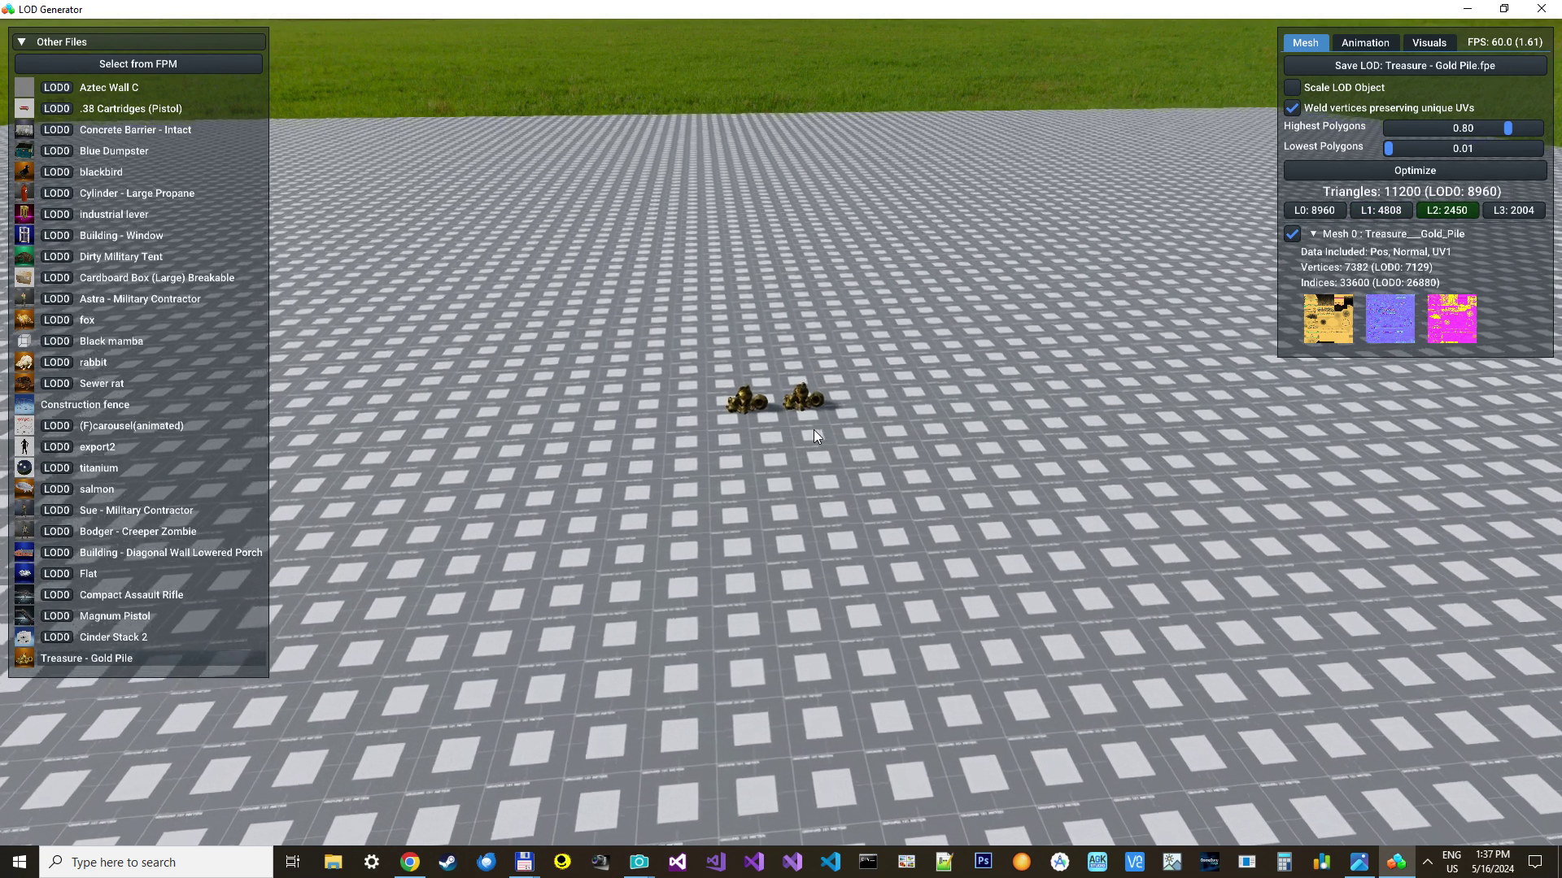
key("s")
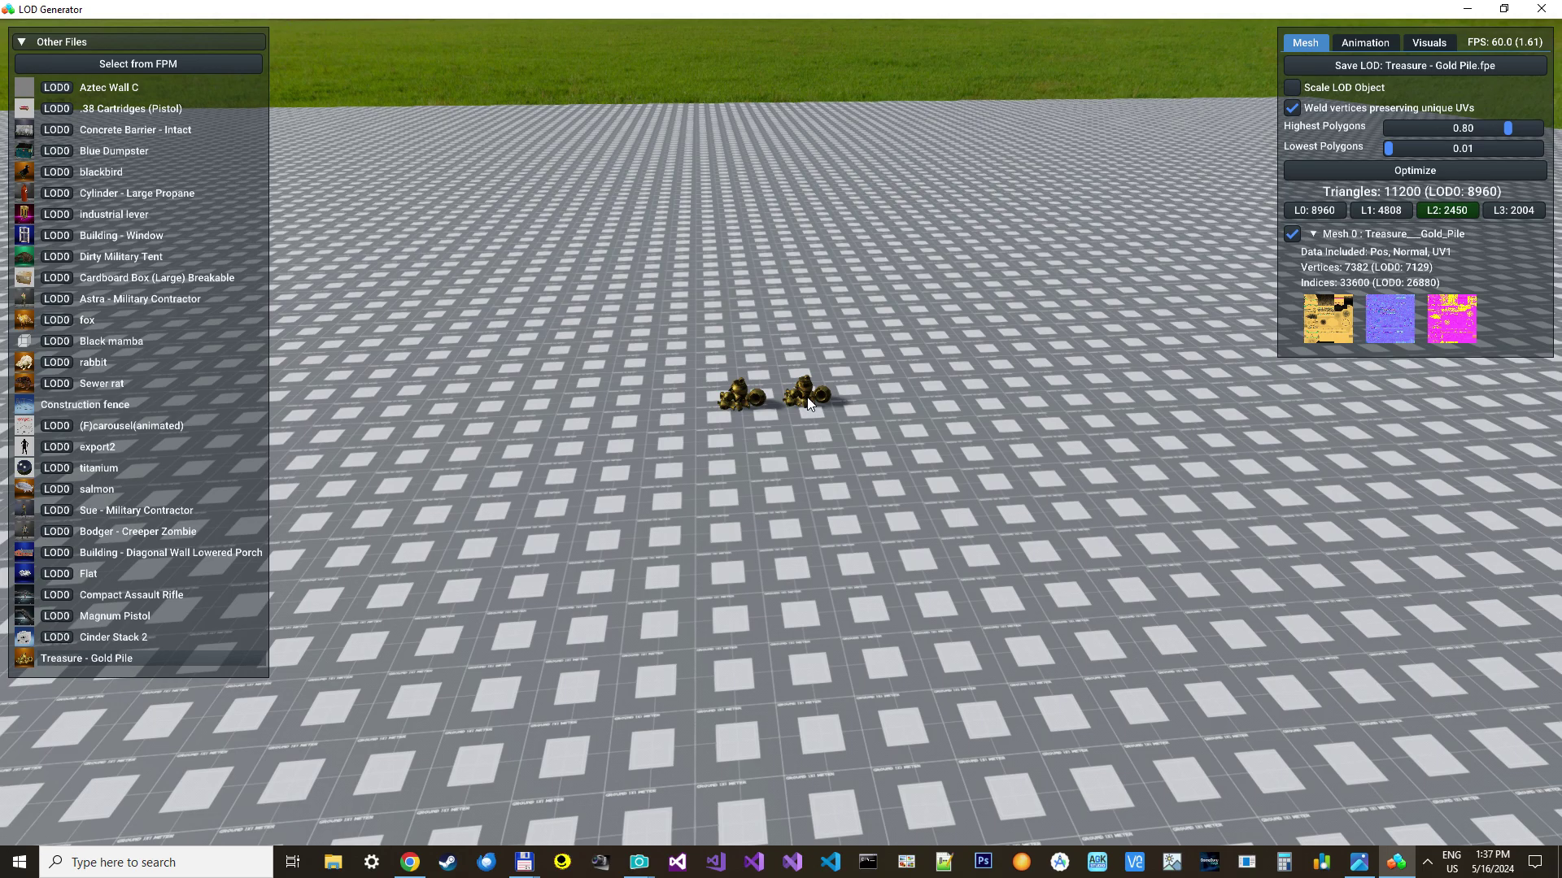
key("w")
key("s")
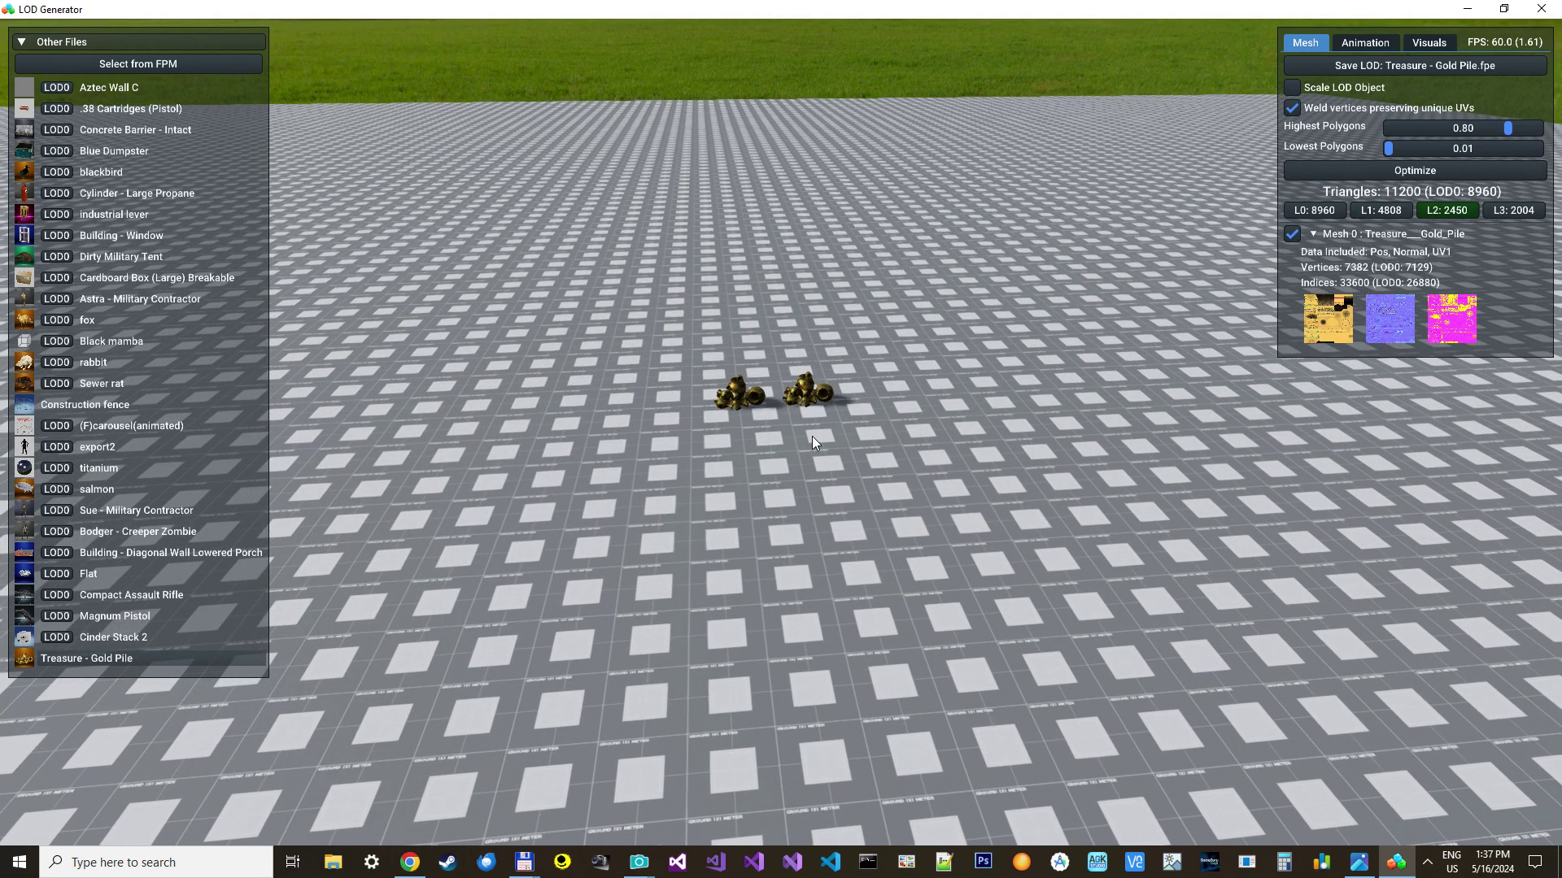
key("w")
key("s")
key("w")
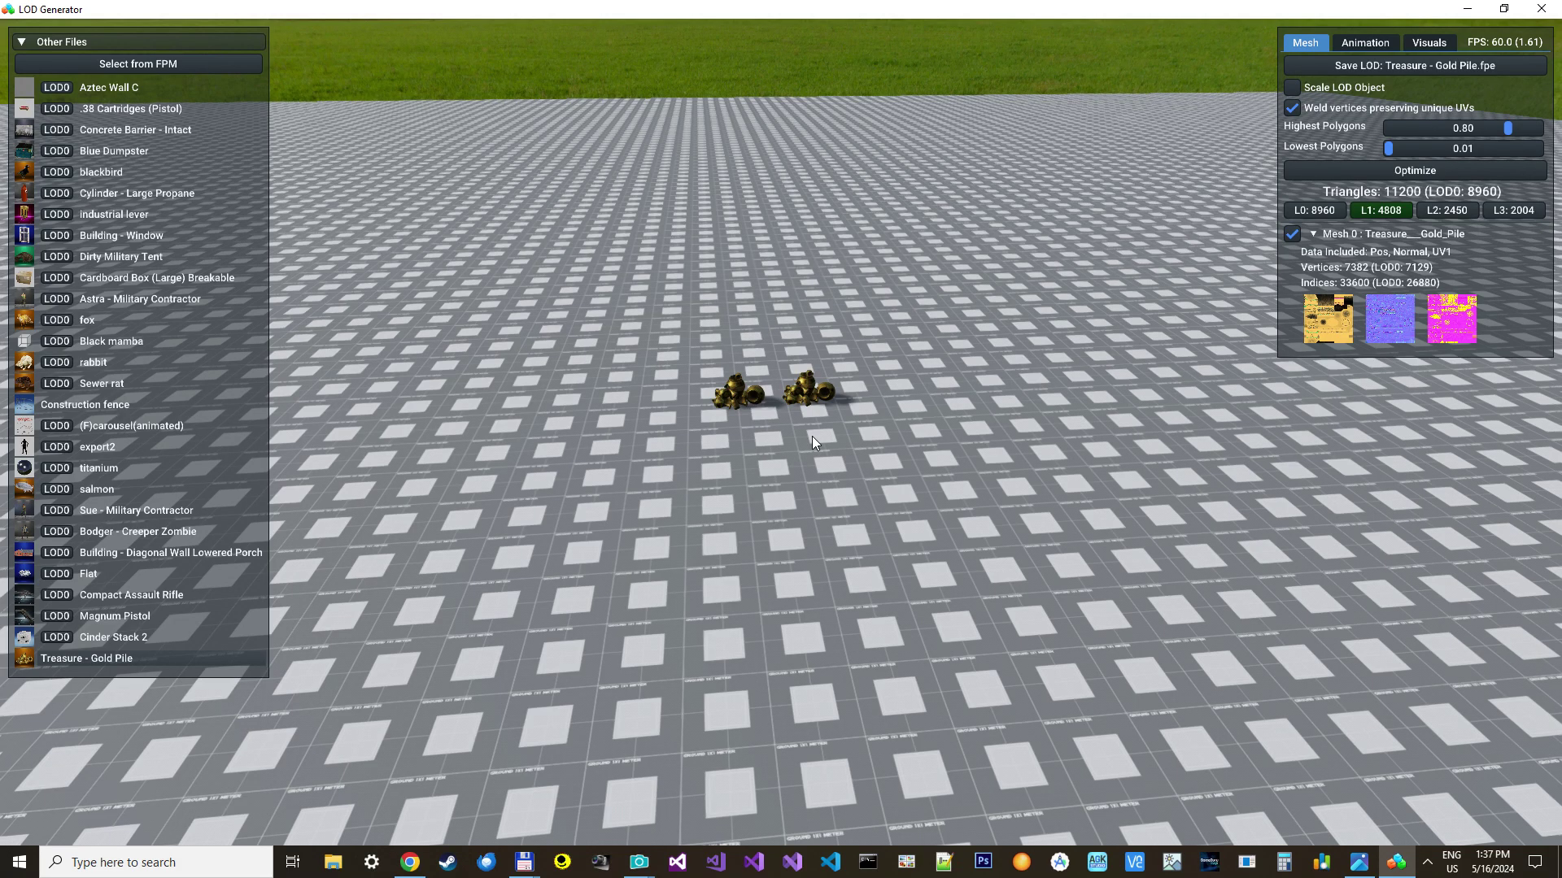
key("s")
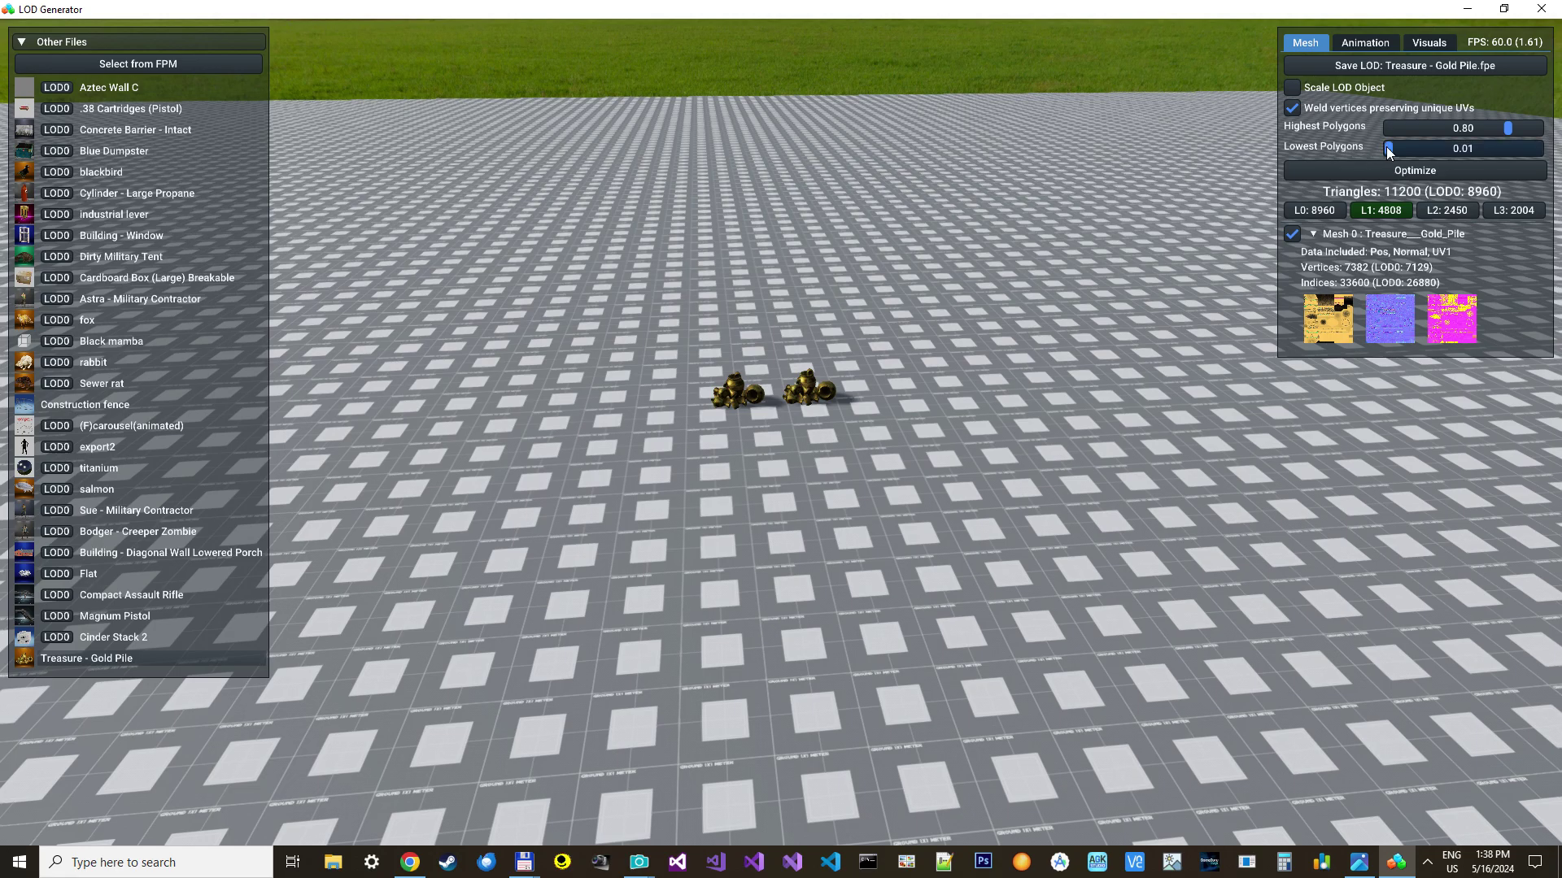
- Re-optimize the gold pile with Lowest Polygons set to 0.24 and check its LOD switching
left_click_drag(1386, 146, 1423, 150)
left_click(1421, 168)
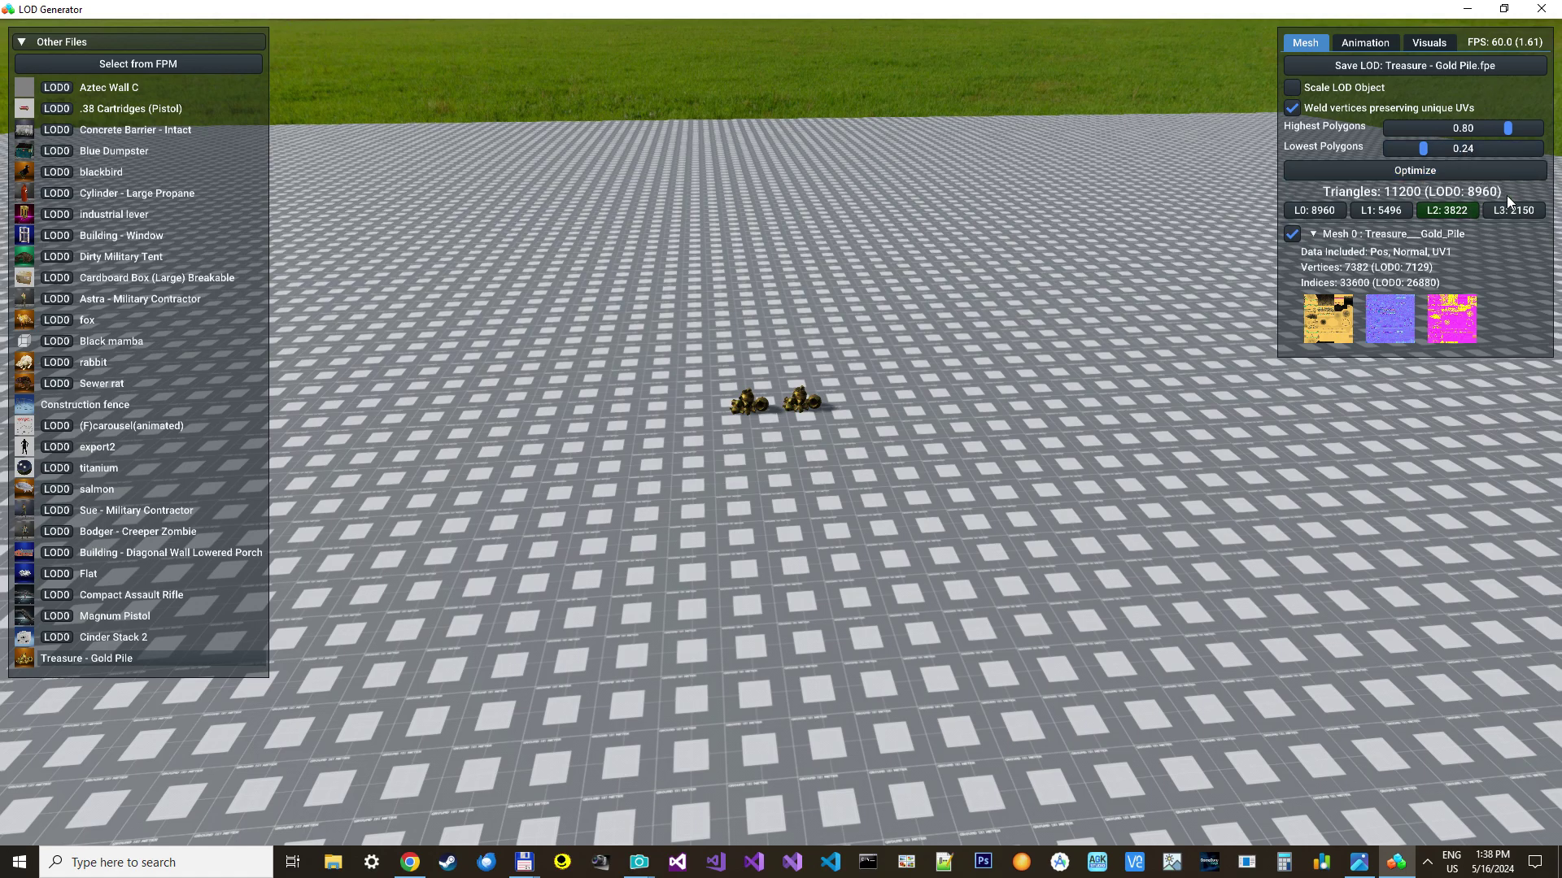
scroll(1043, 275, "up", 3)
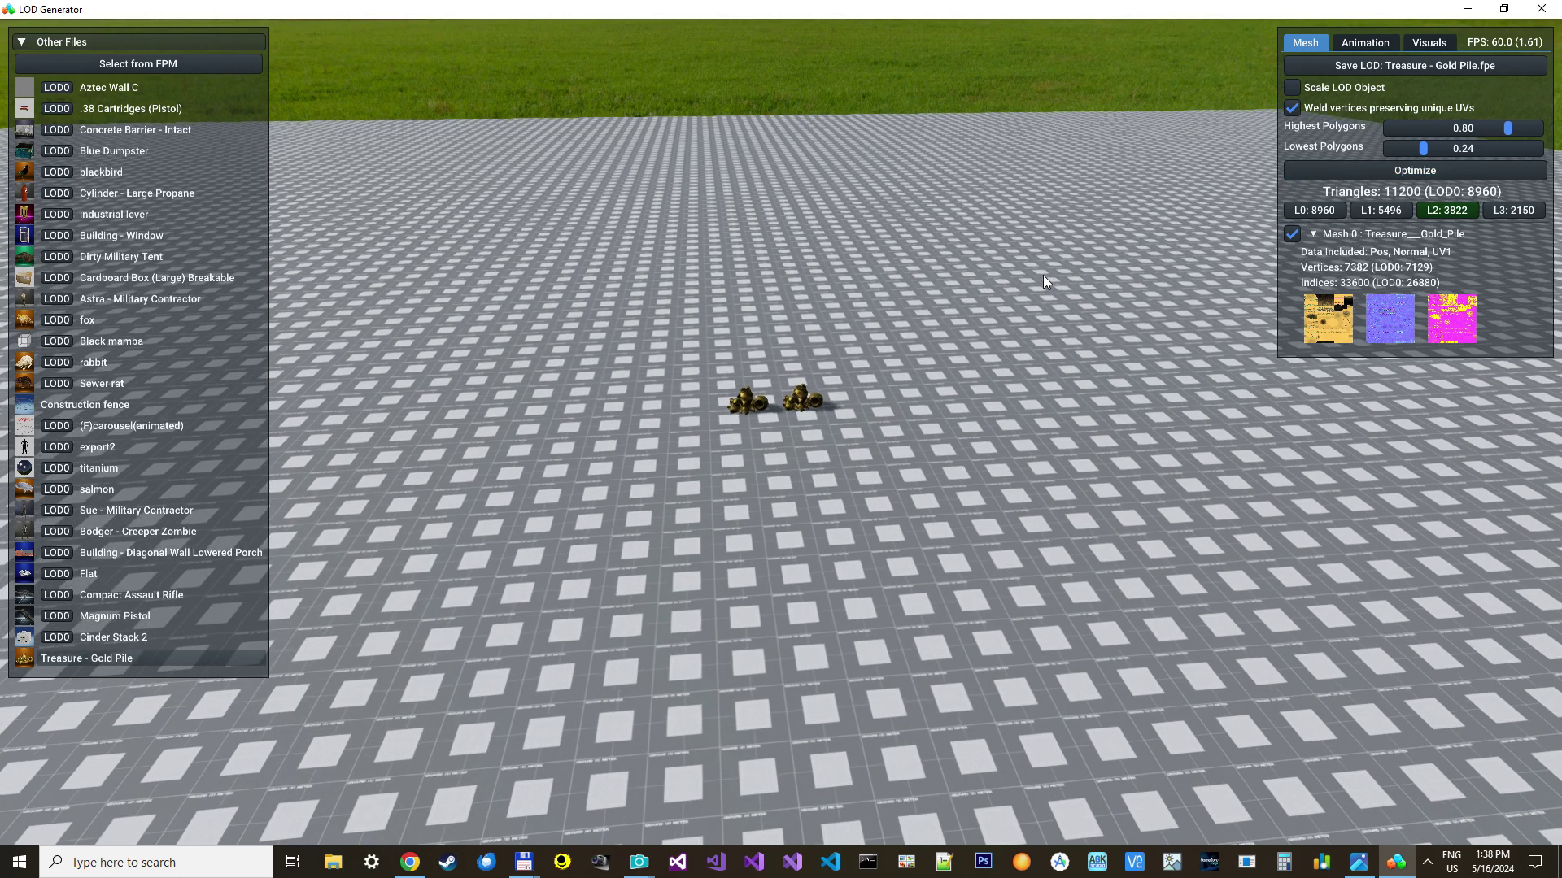
scroll(1043, 275, "down", 2)
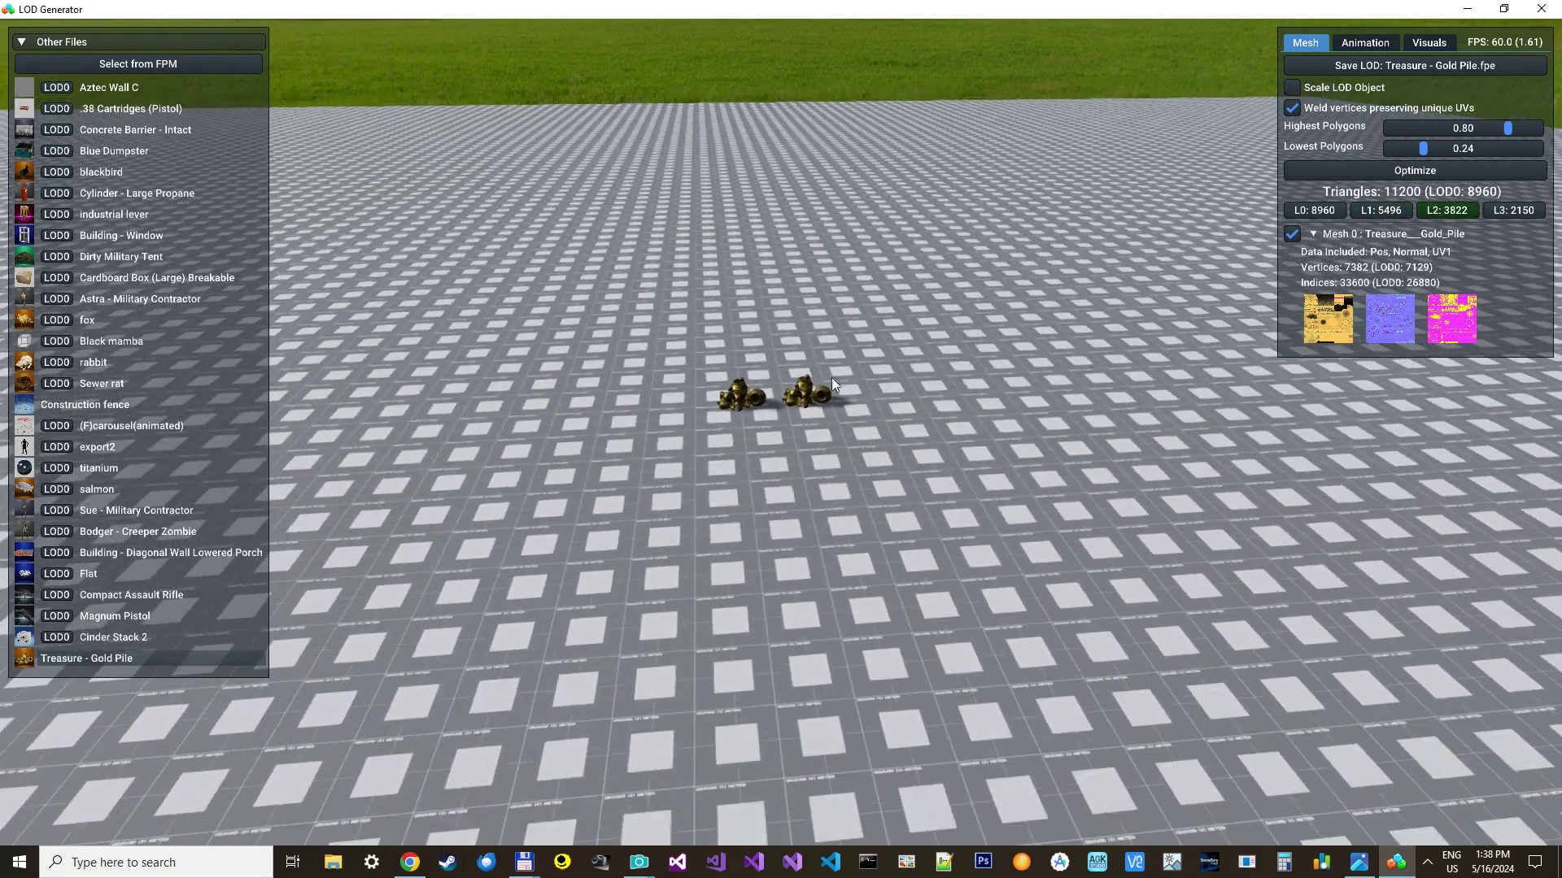
- Re-optimize the gold pile with Lowest Polygons set to 0.44 and check the result from a distance
left_click_drag(1425, 149, 1453, 149)
left_click(1425, 170)
scroll(870, 343, "up", 2)
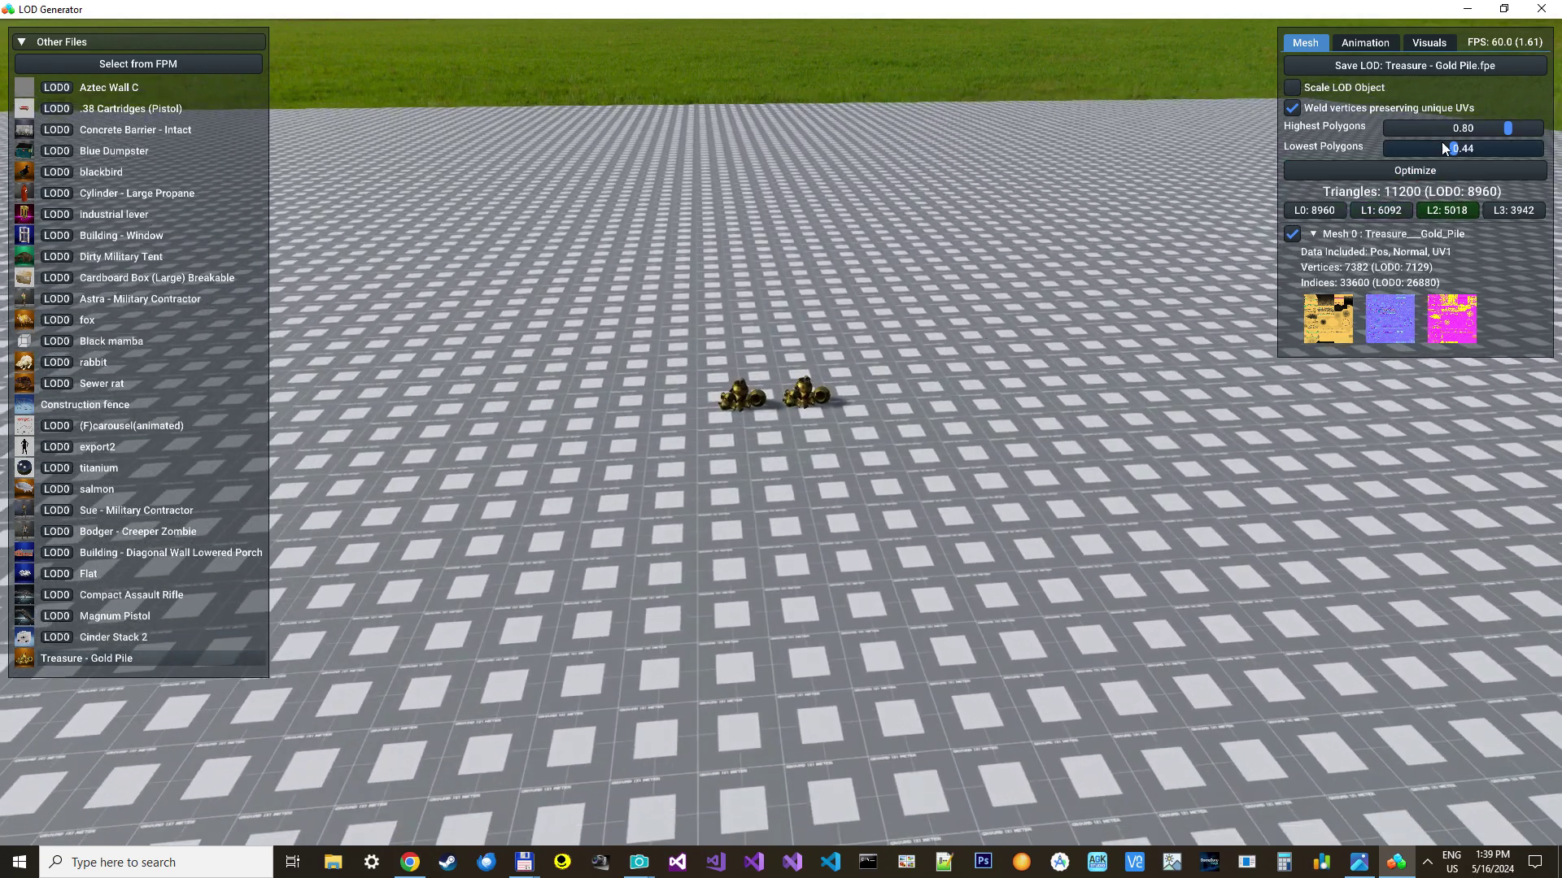
- Set Lowest Polygons to 0.26 and optimize the gold pile again
left_click(1453, 151)
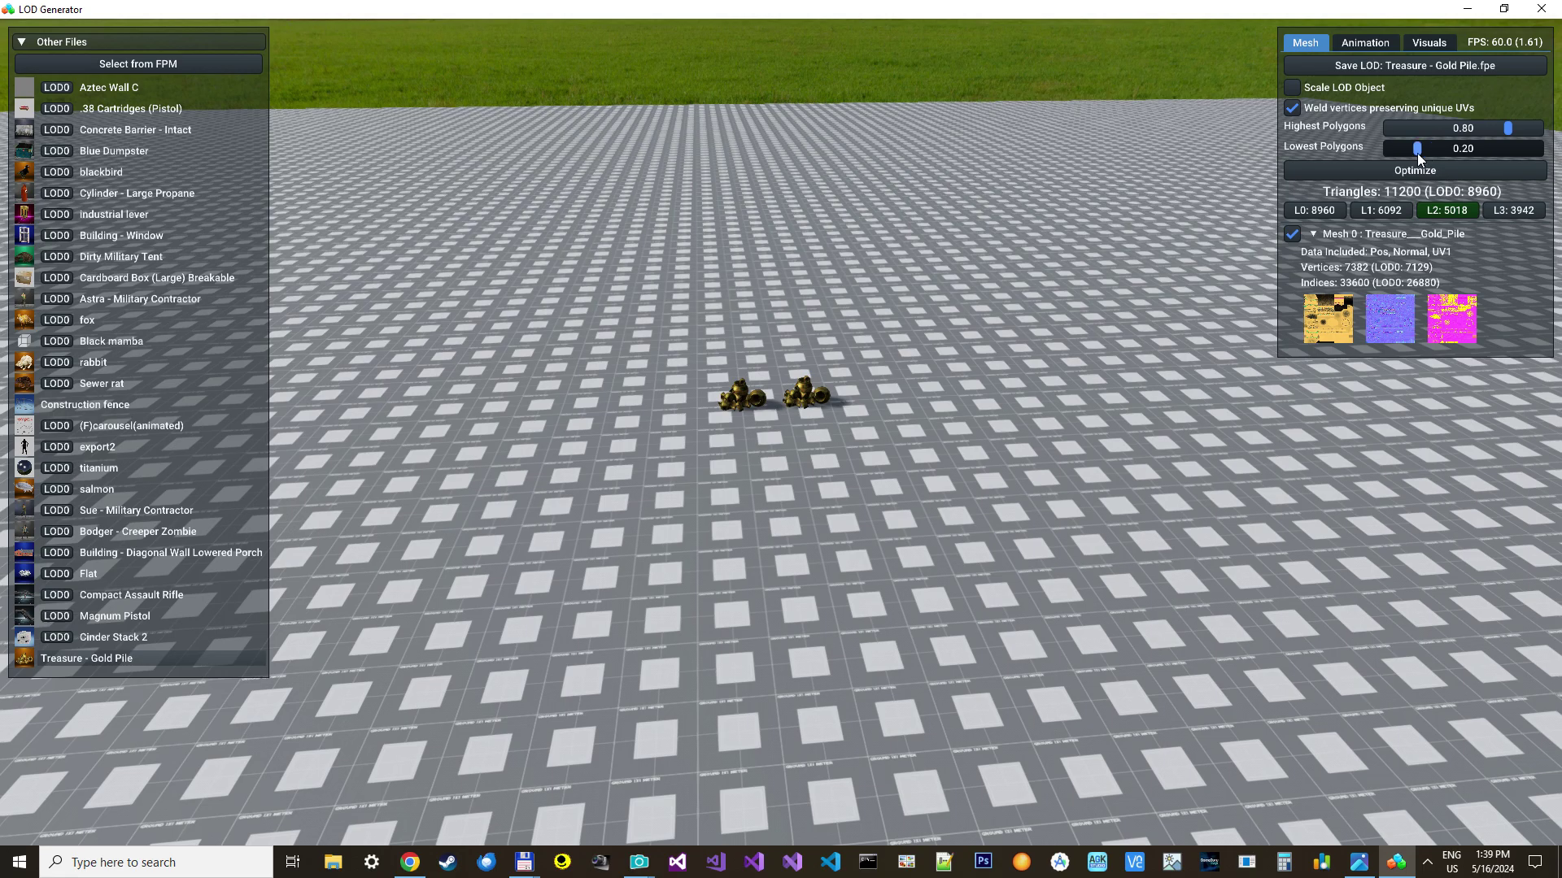
left_click(1425, 152)
left_click(1418, 170)
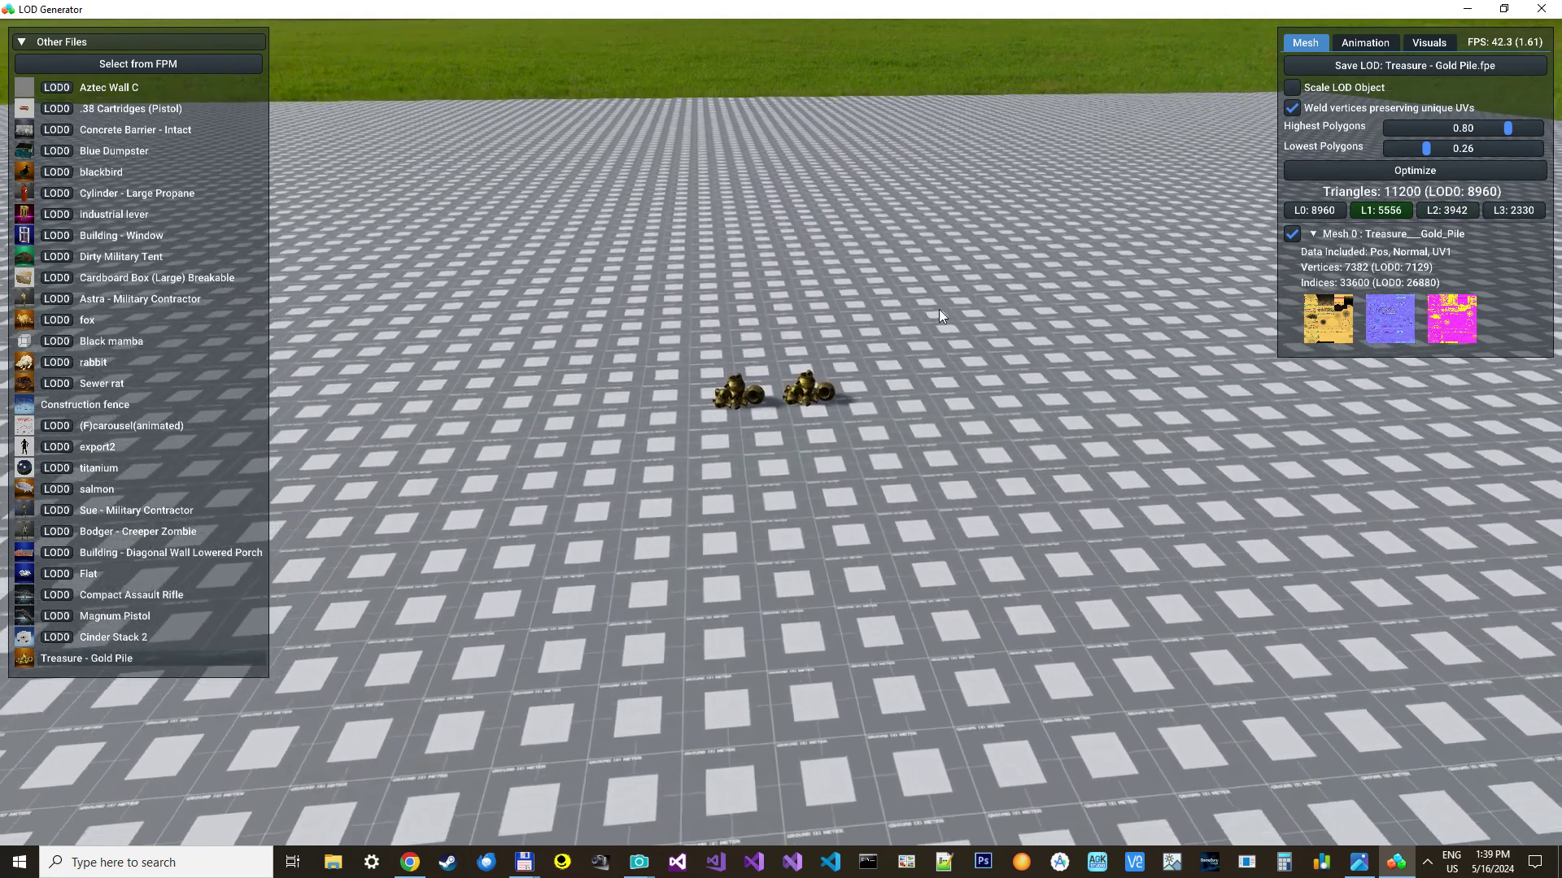
- Check the newly optimized gold pile's L1 to L2 transition at varying distances and camera angles
key("w")
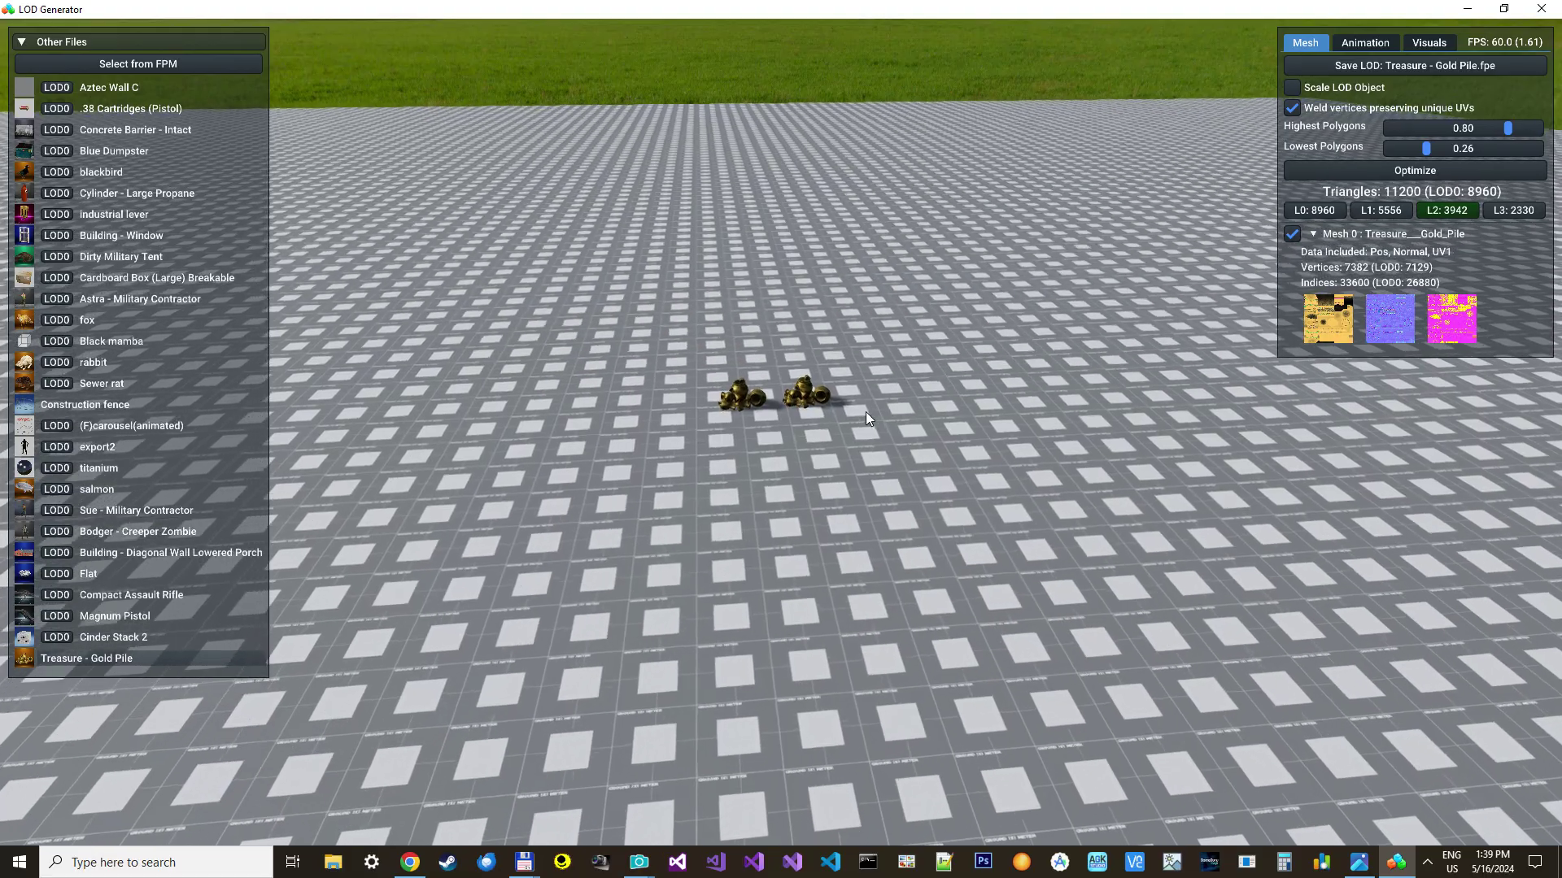
mouse_move(874, 431)
right_mouse_down()
mouse_move(903, 374)
mouse_move(883, 461)
mouse_move(868, 433)
right_mouse_up()
key("w")
key("s")
key("s")
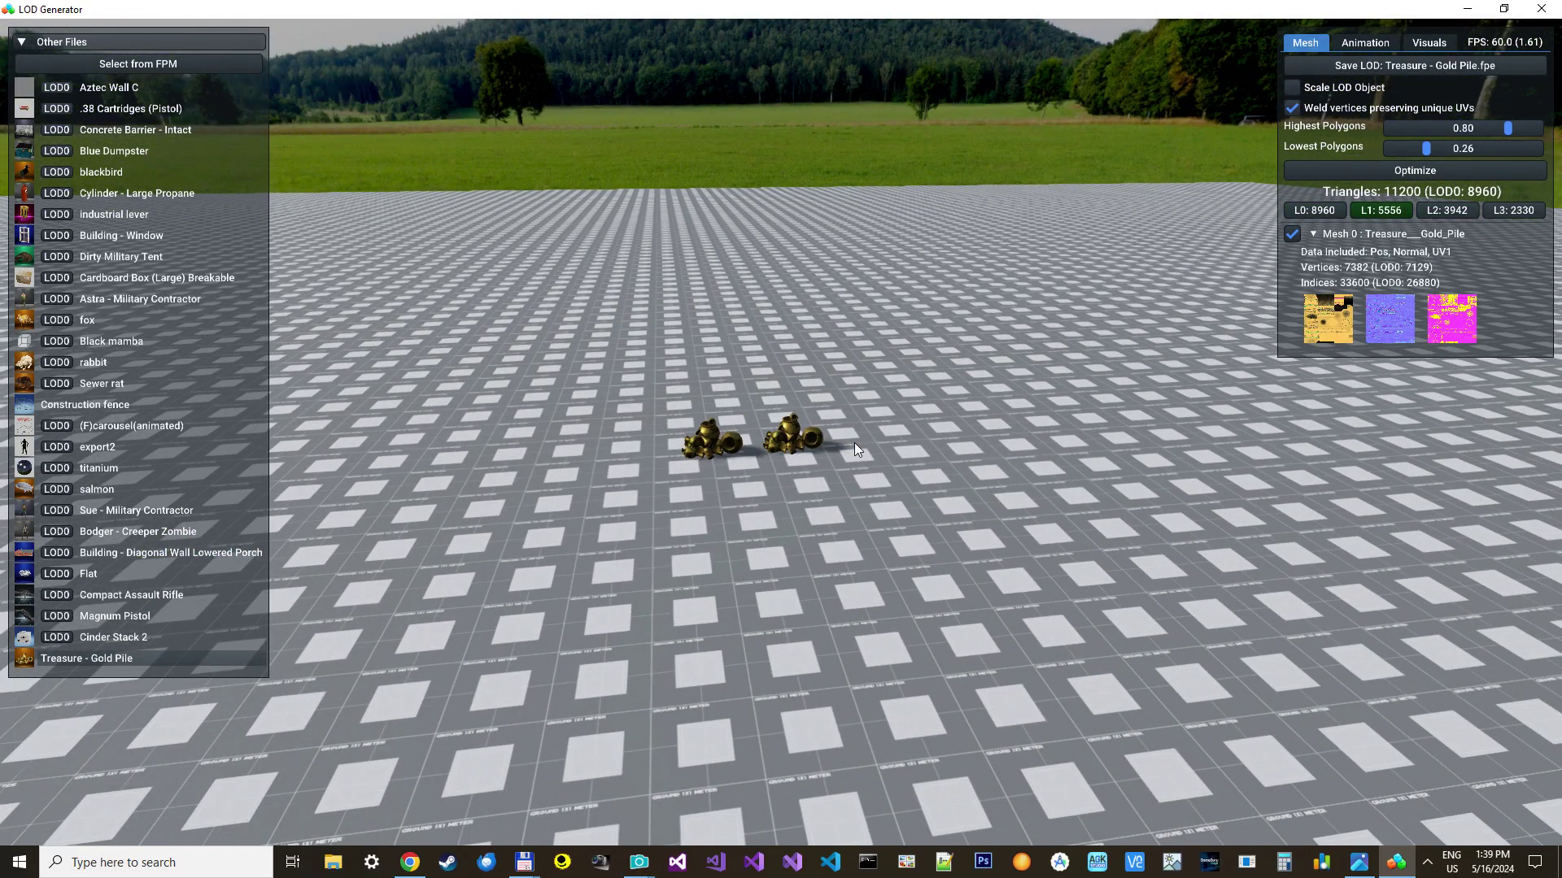
- Save the generated LODs for Treasure - Gold Pile.fpe and close the LOD Generator
left_click(1431, 60)
left_click(1542, 9)
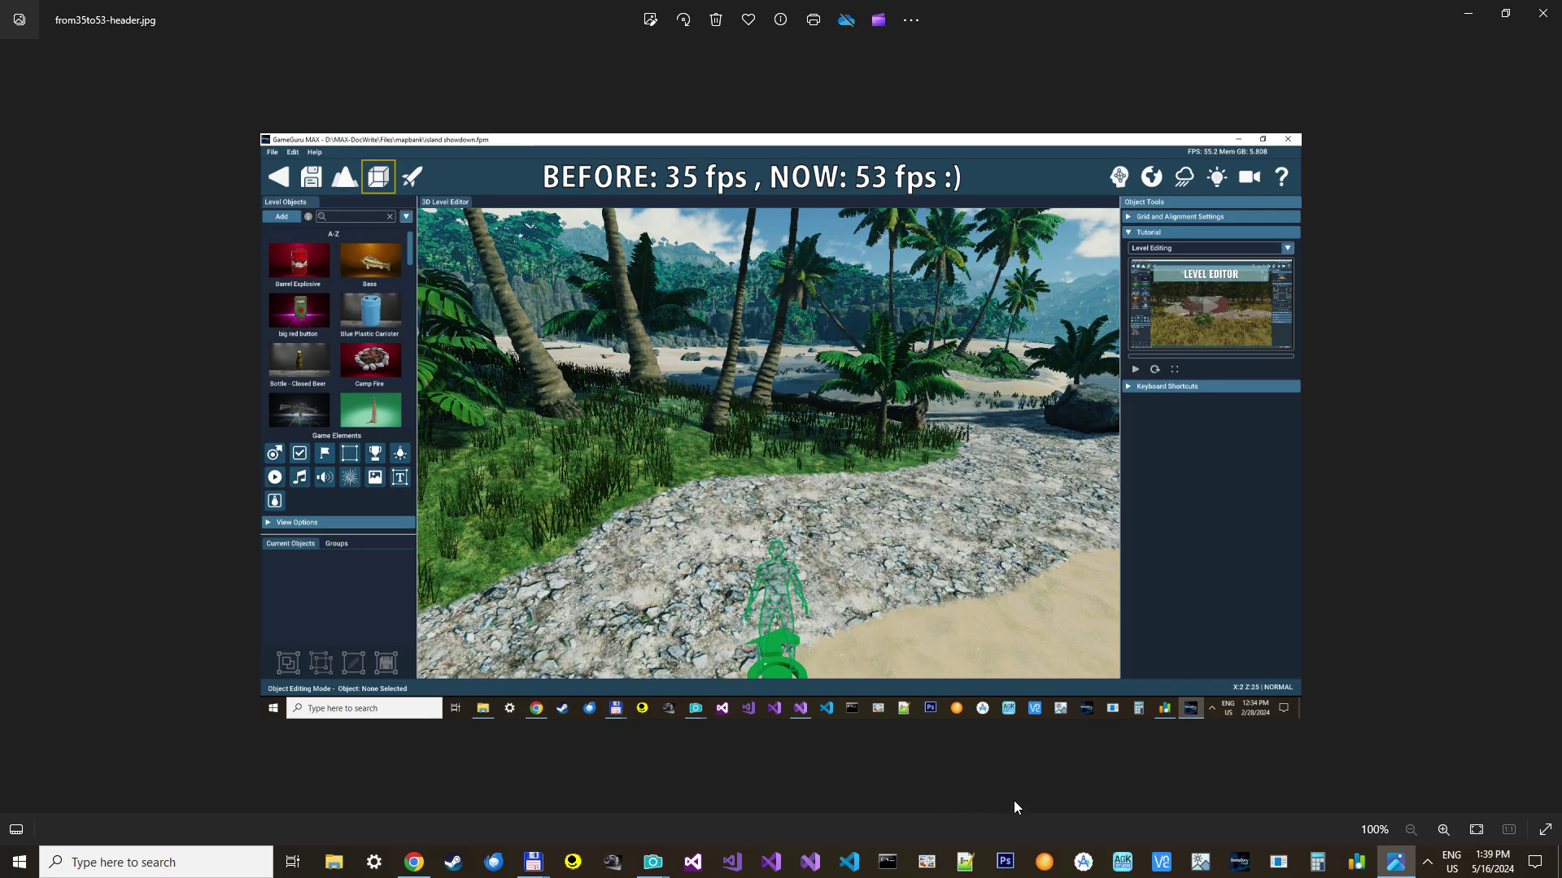
- Launch GameGuru MAX
left_click(1238, 862)
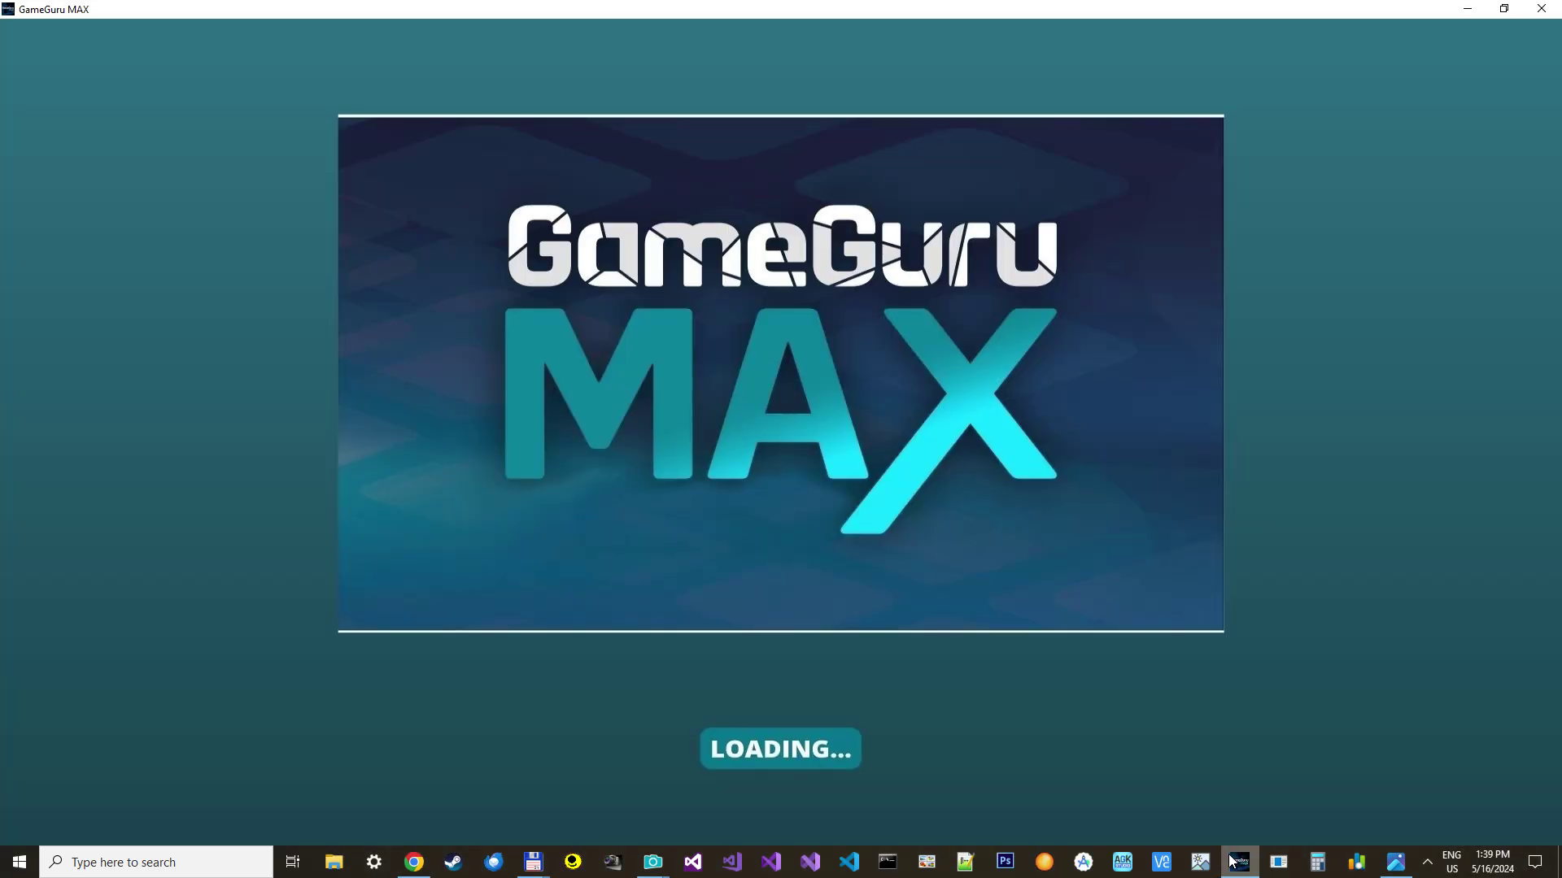
- View the before-and-after frame rate image and the AMD FidelityFX Super Resolution page, and return to GameGuru MAX
left_click(1395, 862)
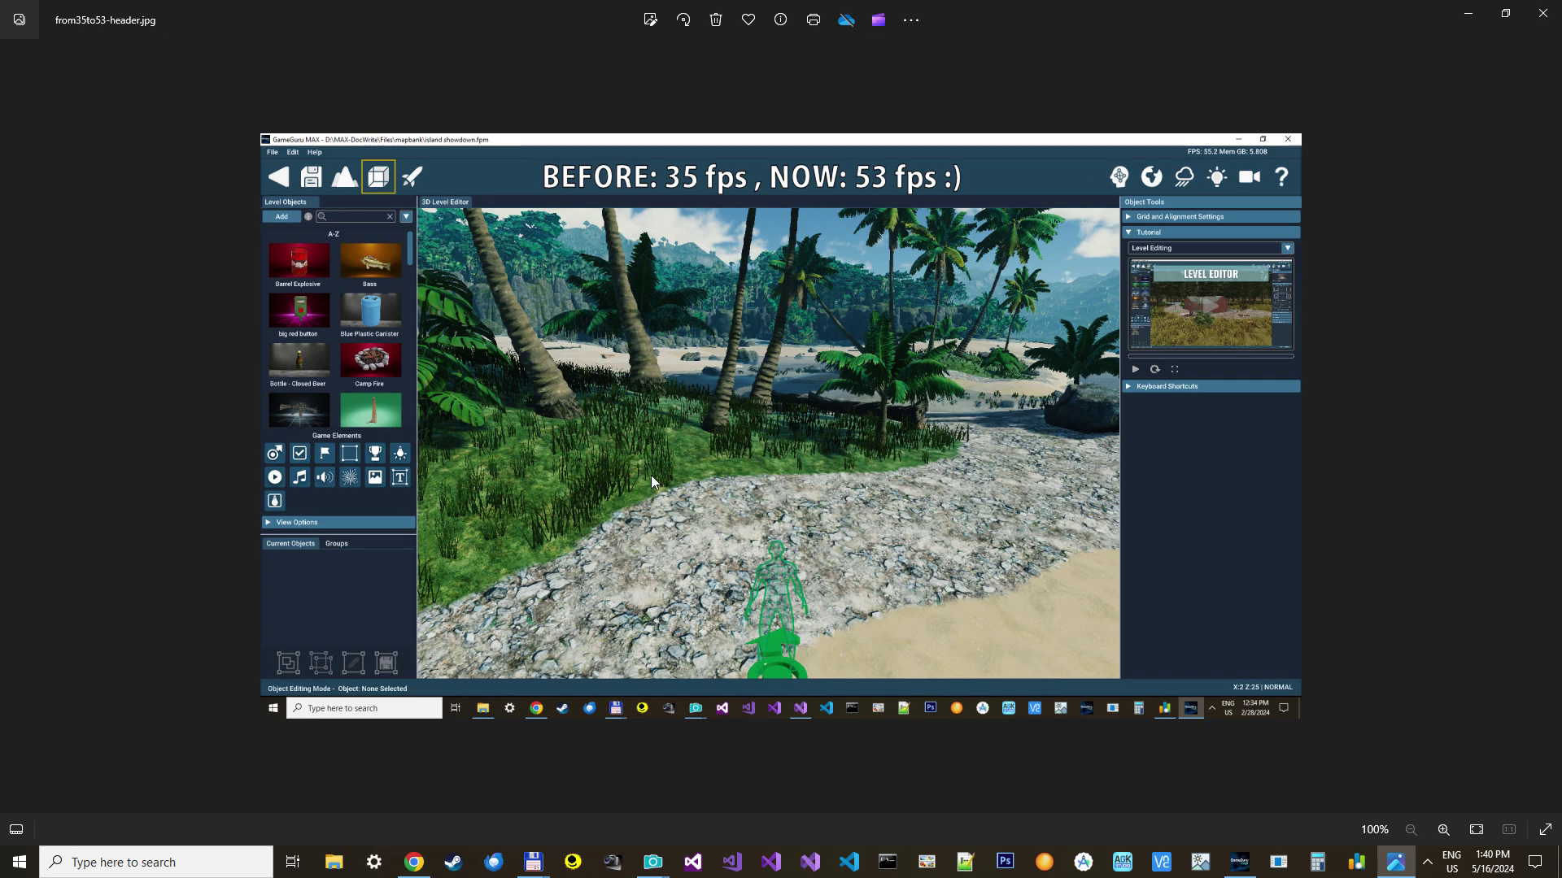
left_click(414, 863)
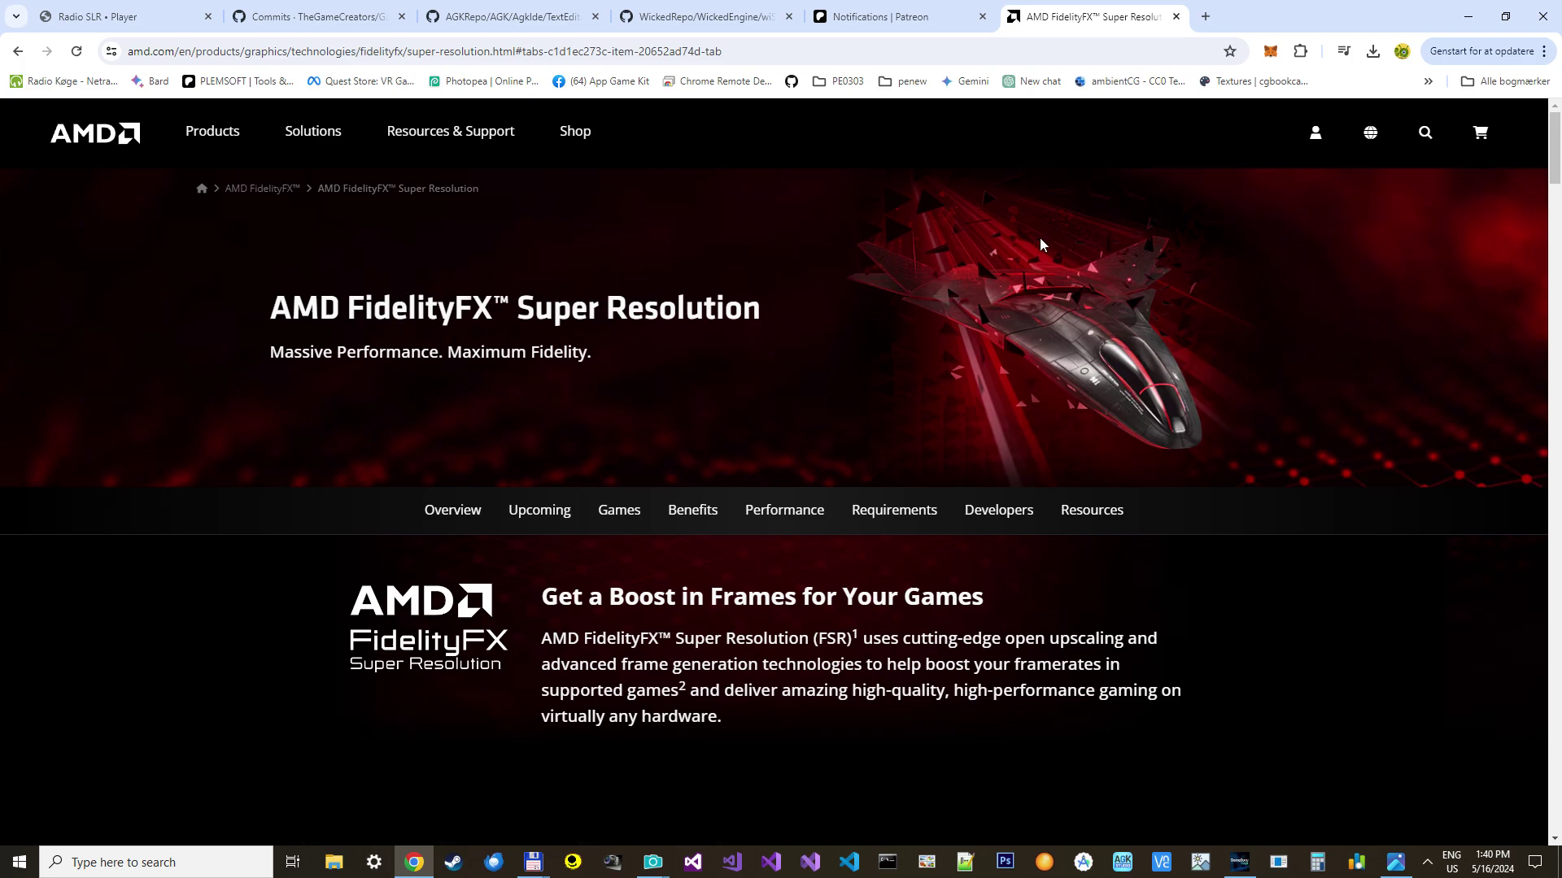
left_click(1468, 16)
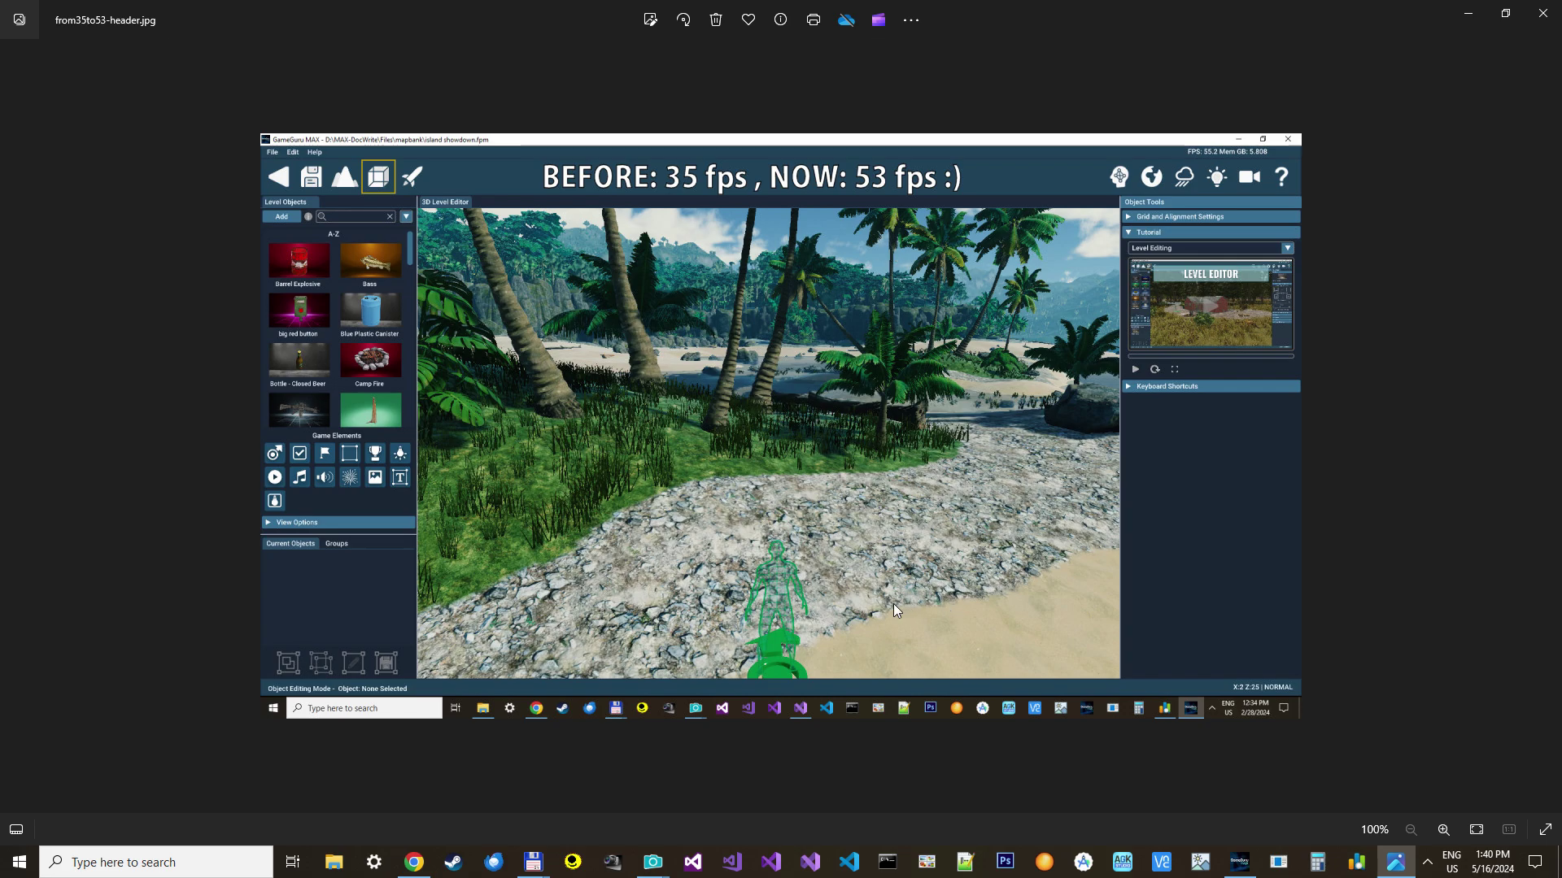
left_click(1237, 863)
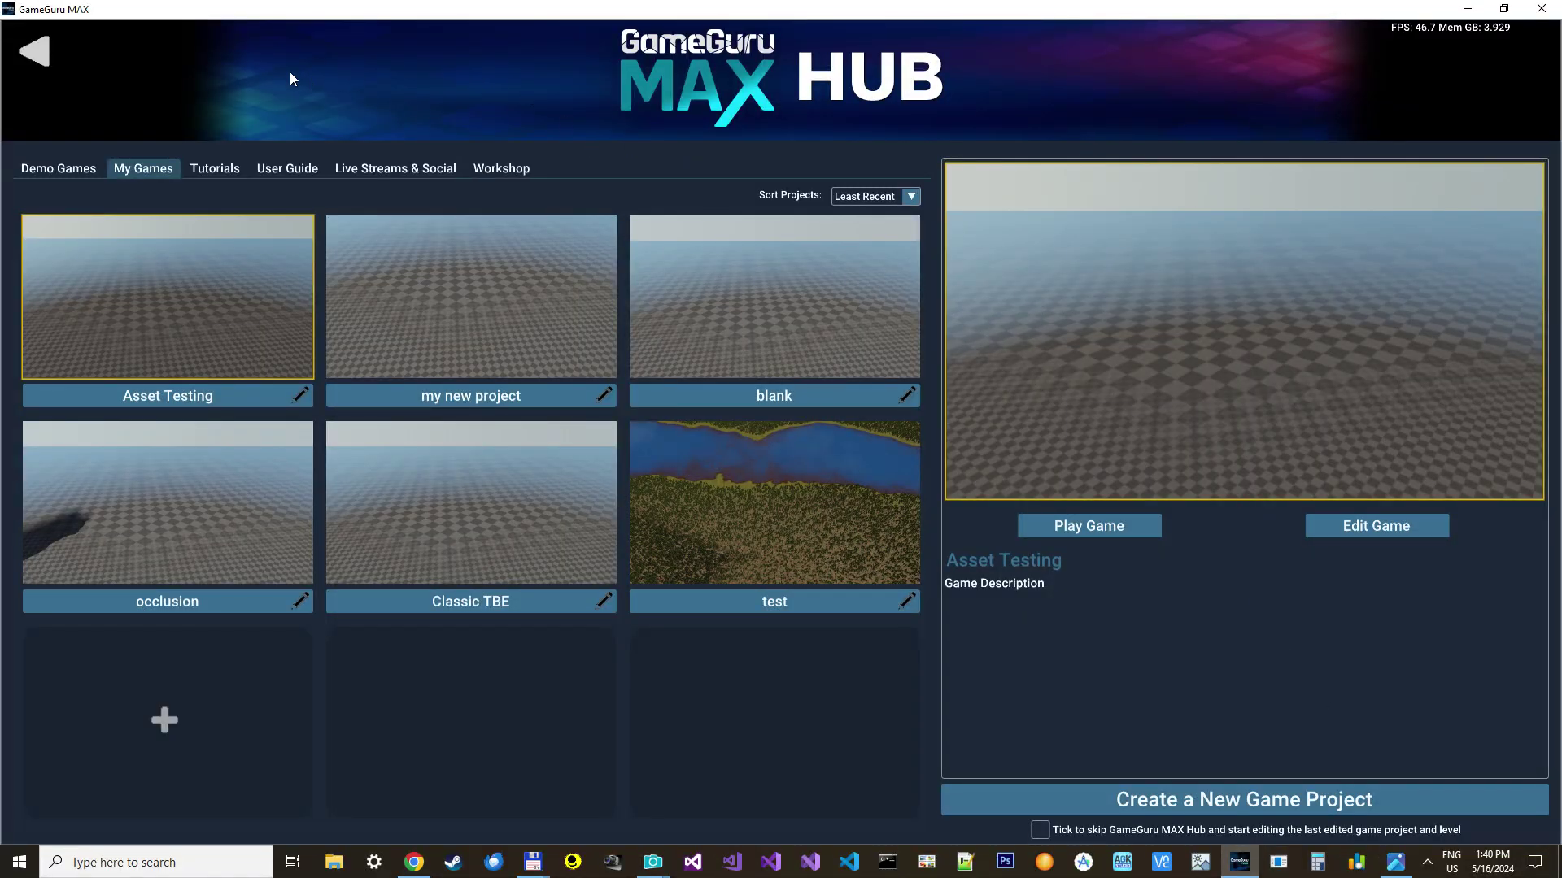
left_click(1401, 869)
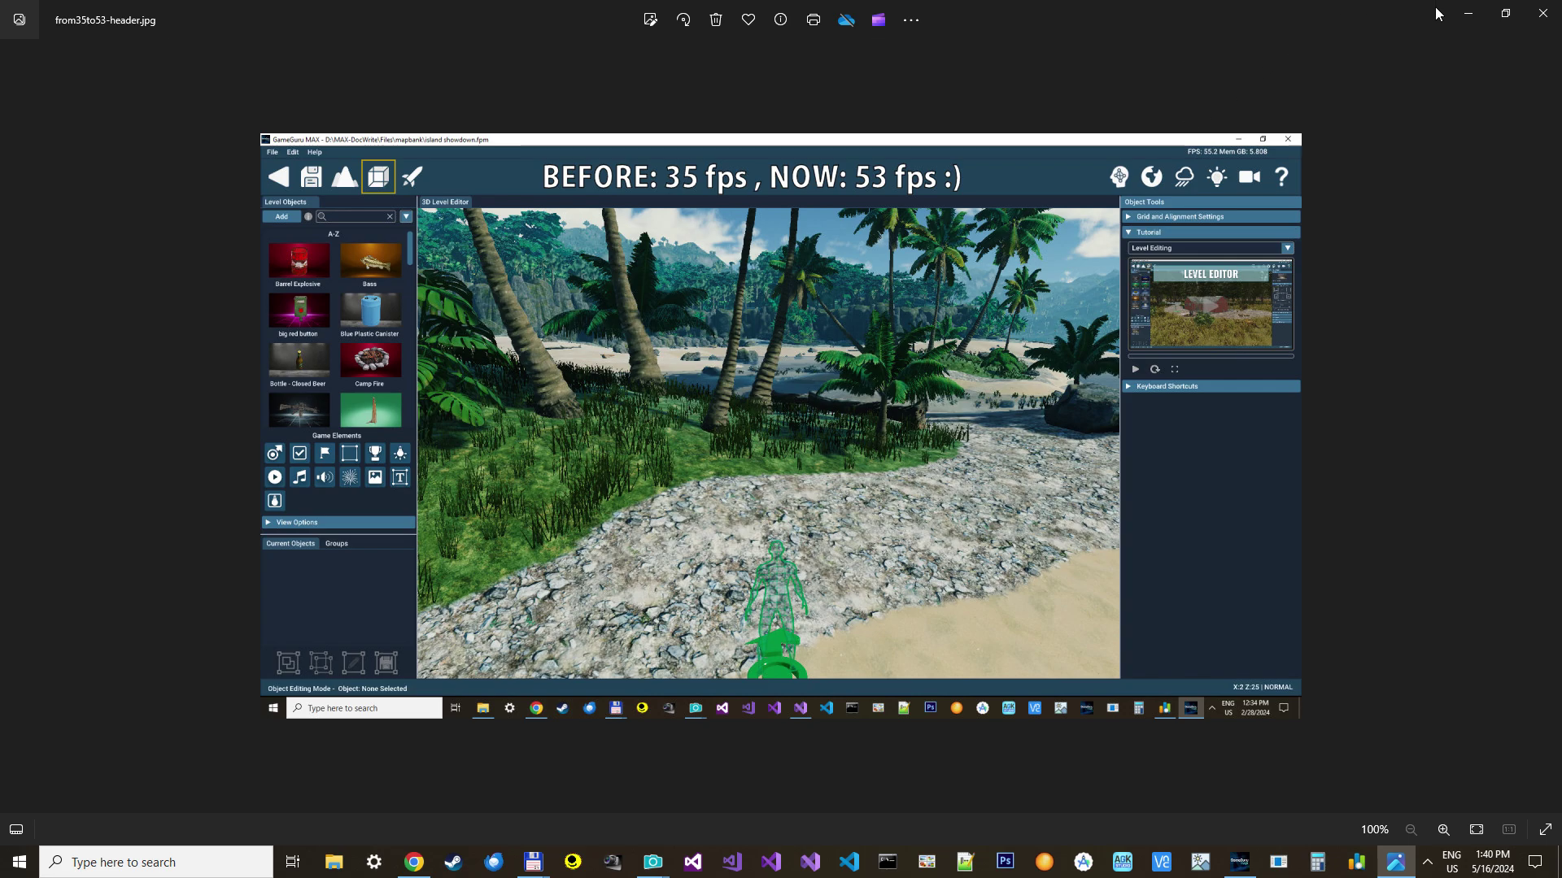
left_click(1469, 16)
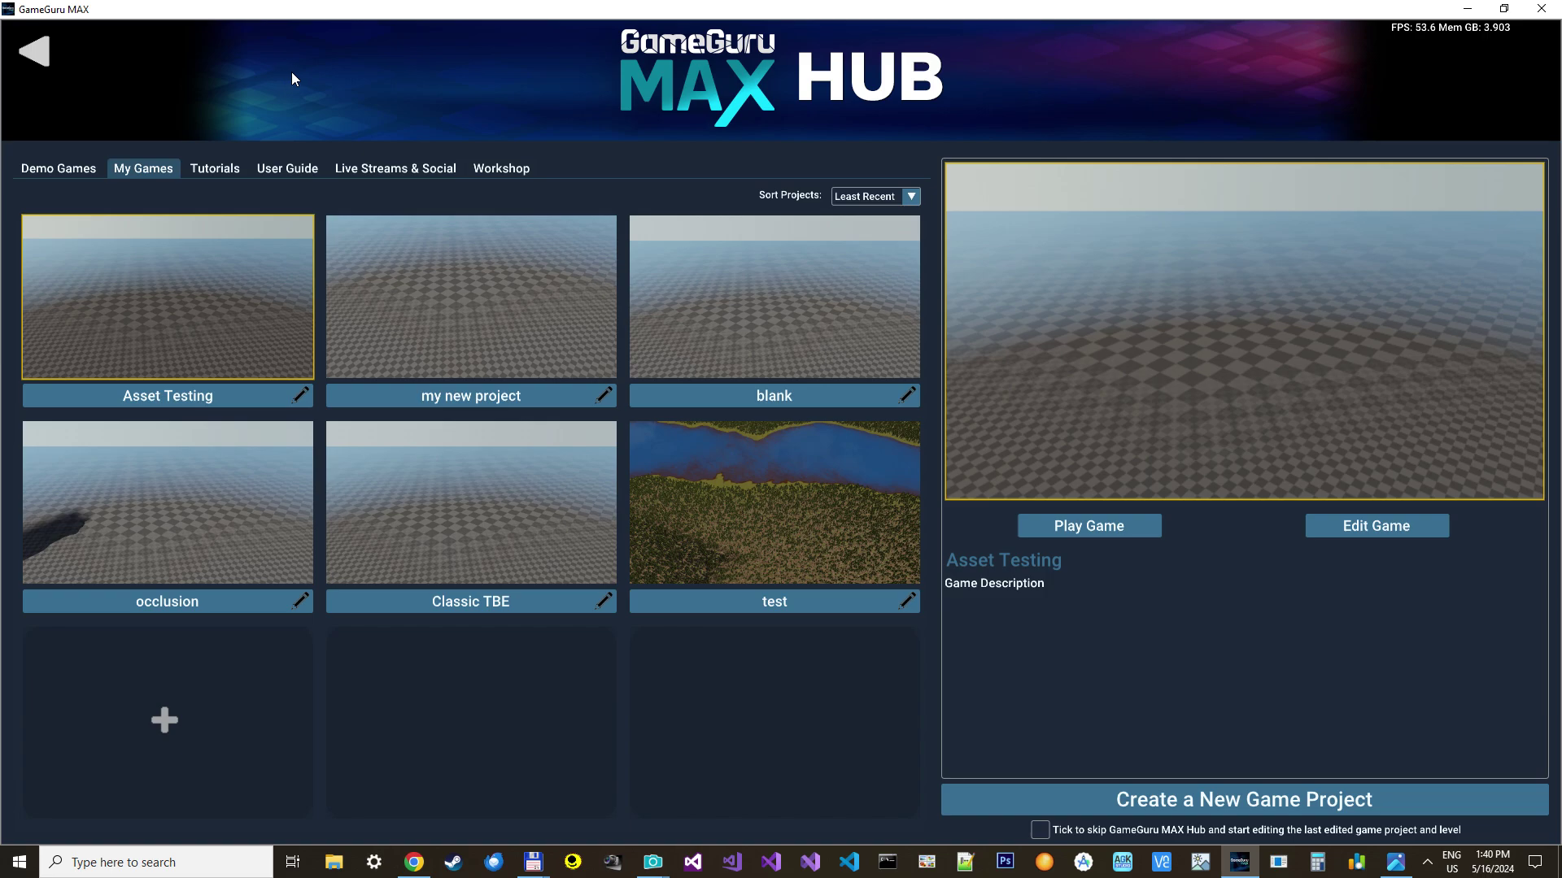
- Leave the hub for the level editor, enable Disable LOD Load in the graphics and performance settings, and open occluded3.fpm
left_click(34, 52)
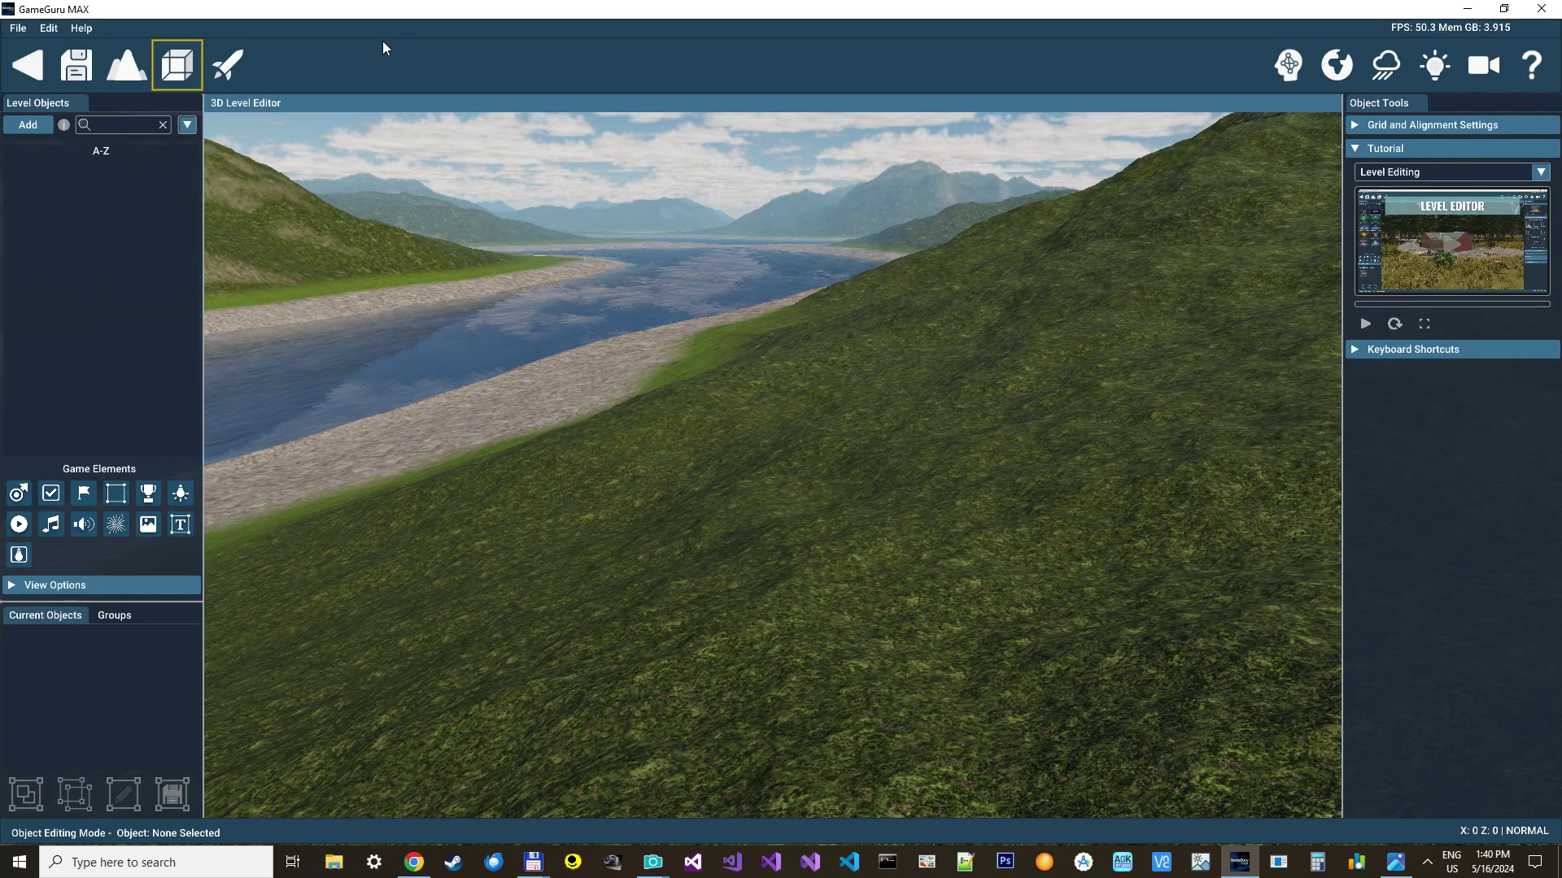
left_click(1337, 64)
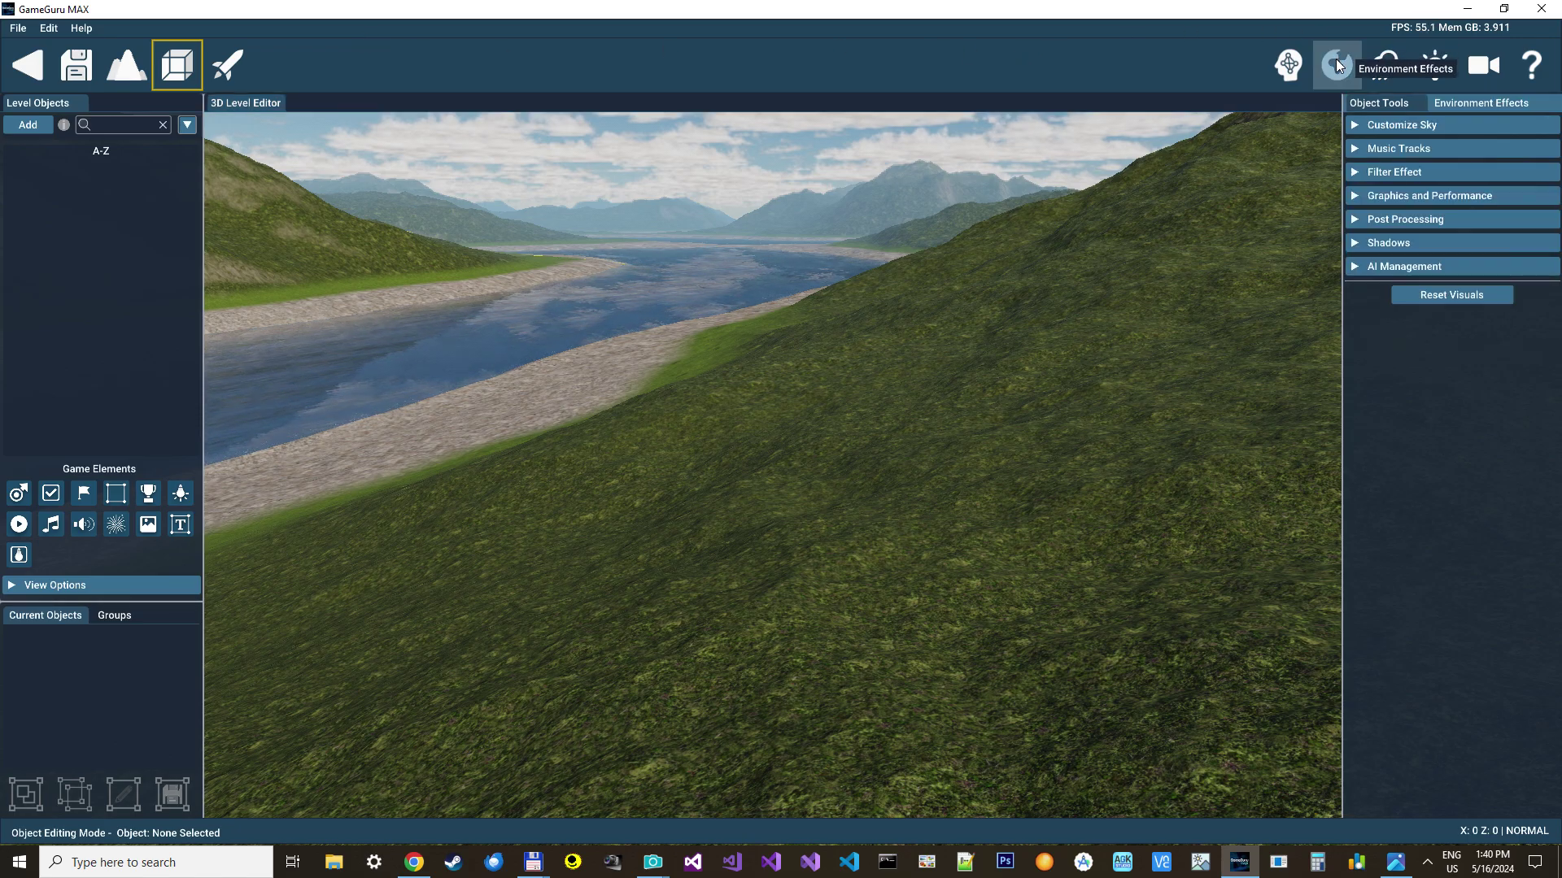
left_click(1401, 197)
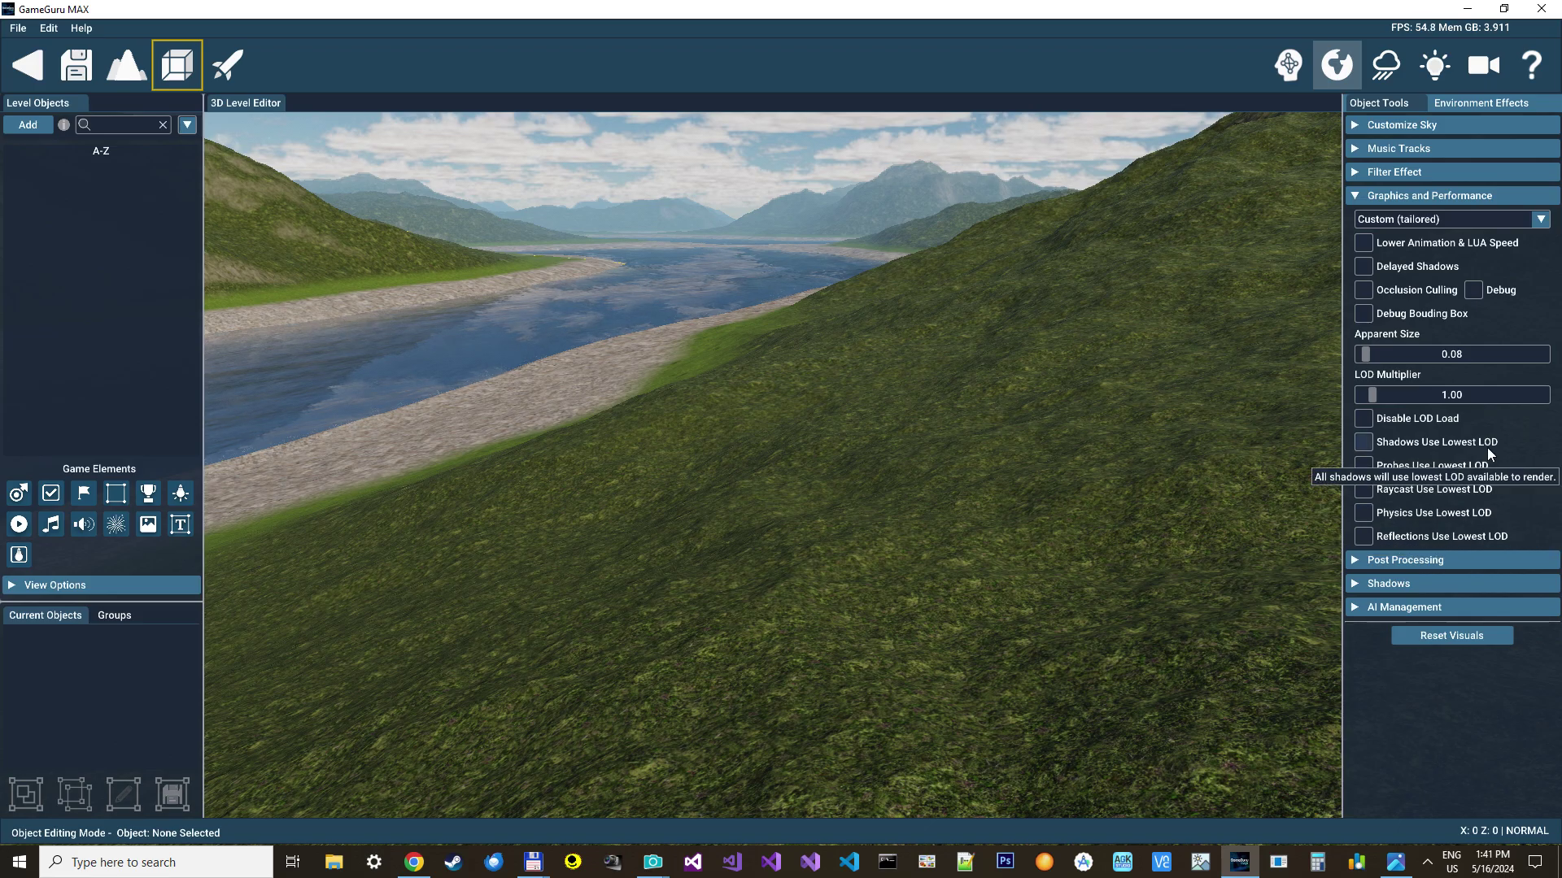
left_click(1364, 420)
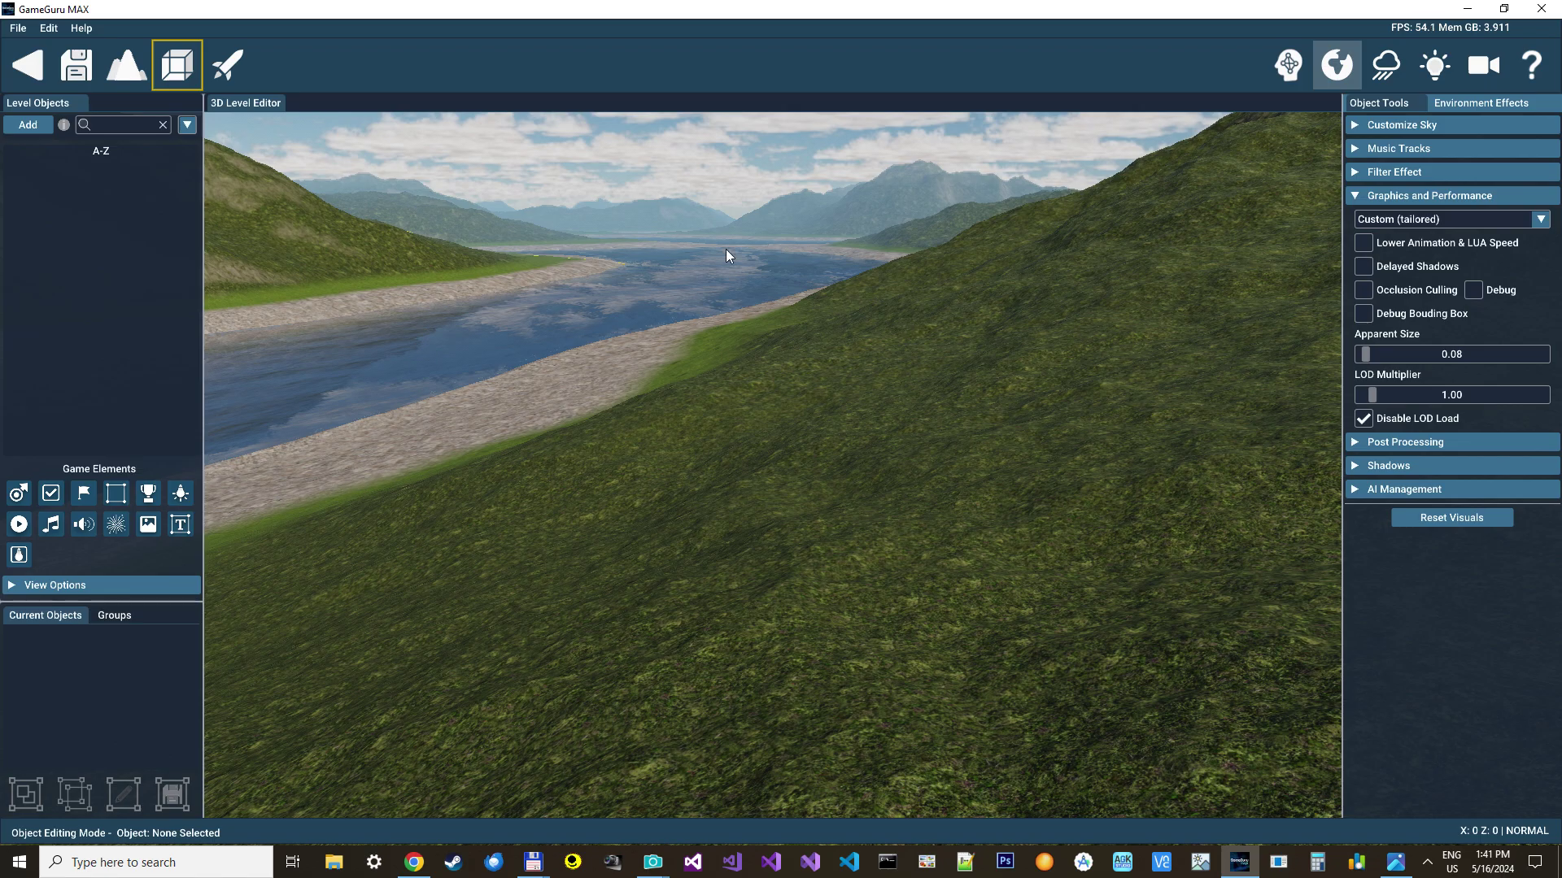
left_click(18, 28)
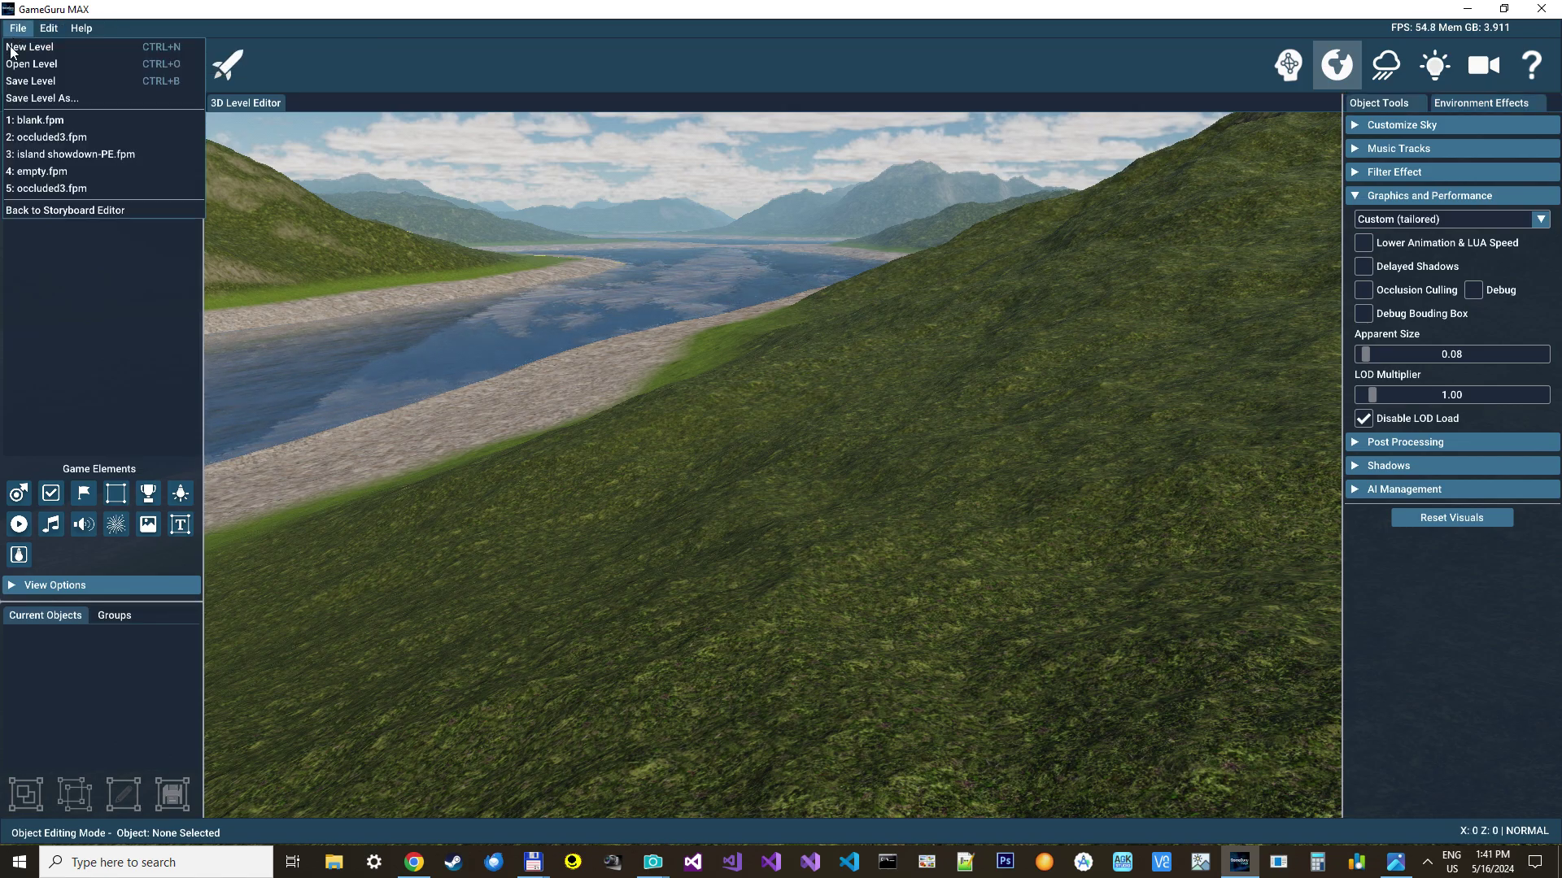
left_click(36, 136)
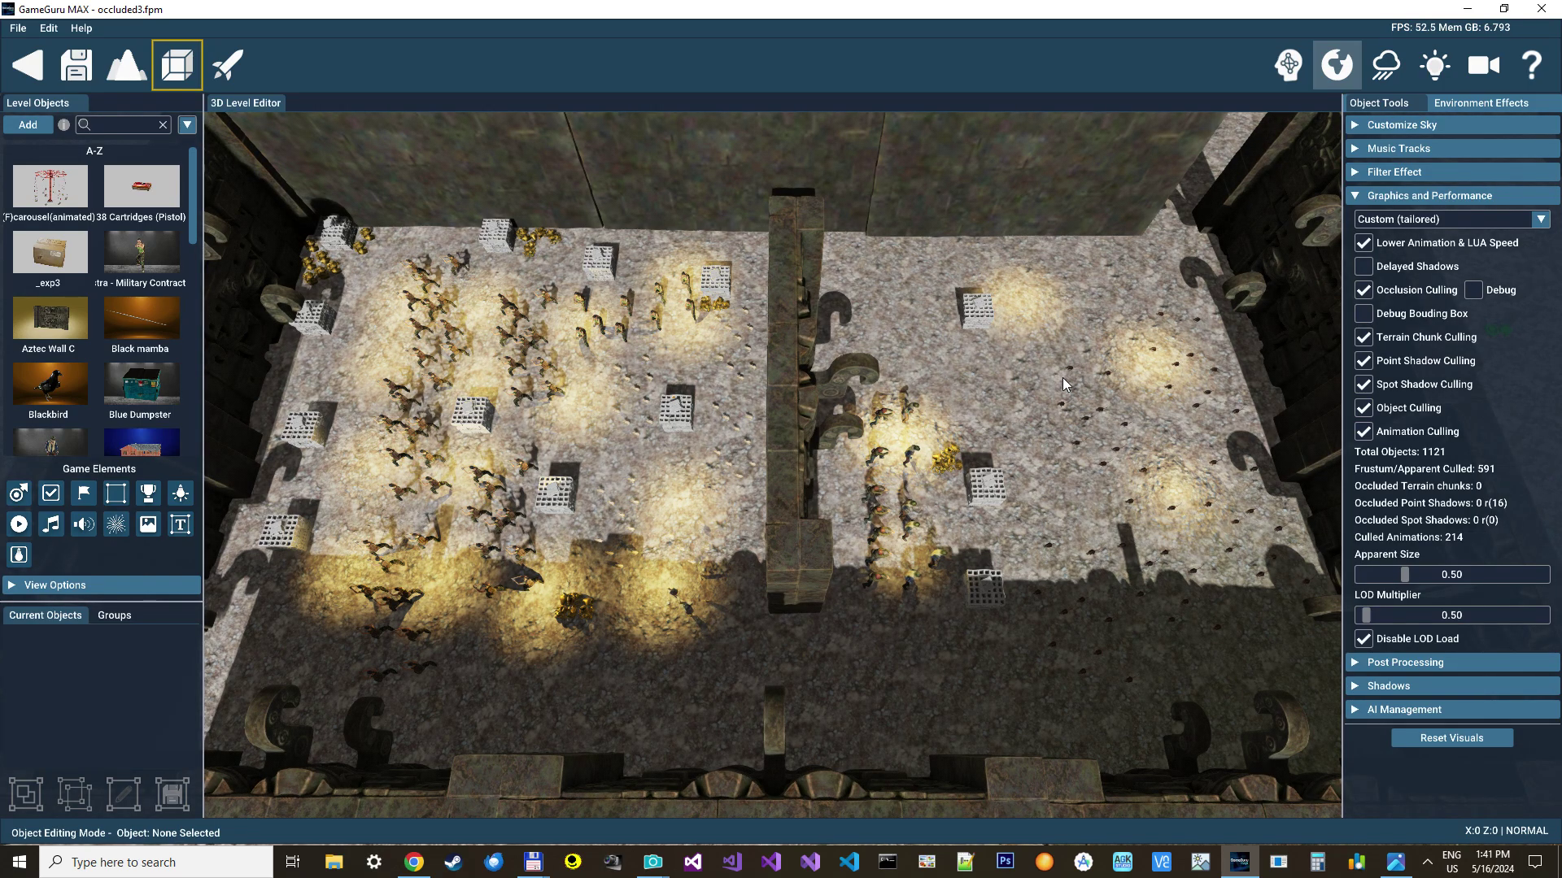
- Enable the 3D Editor Profiler in the developer settings and bring its triangle and frame time statistics into view
left_click(49, 28)
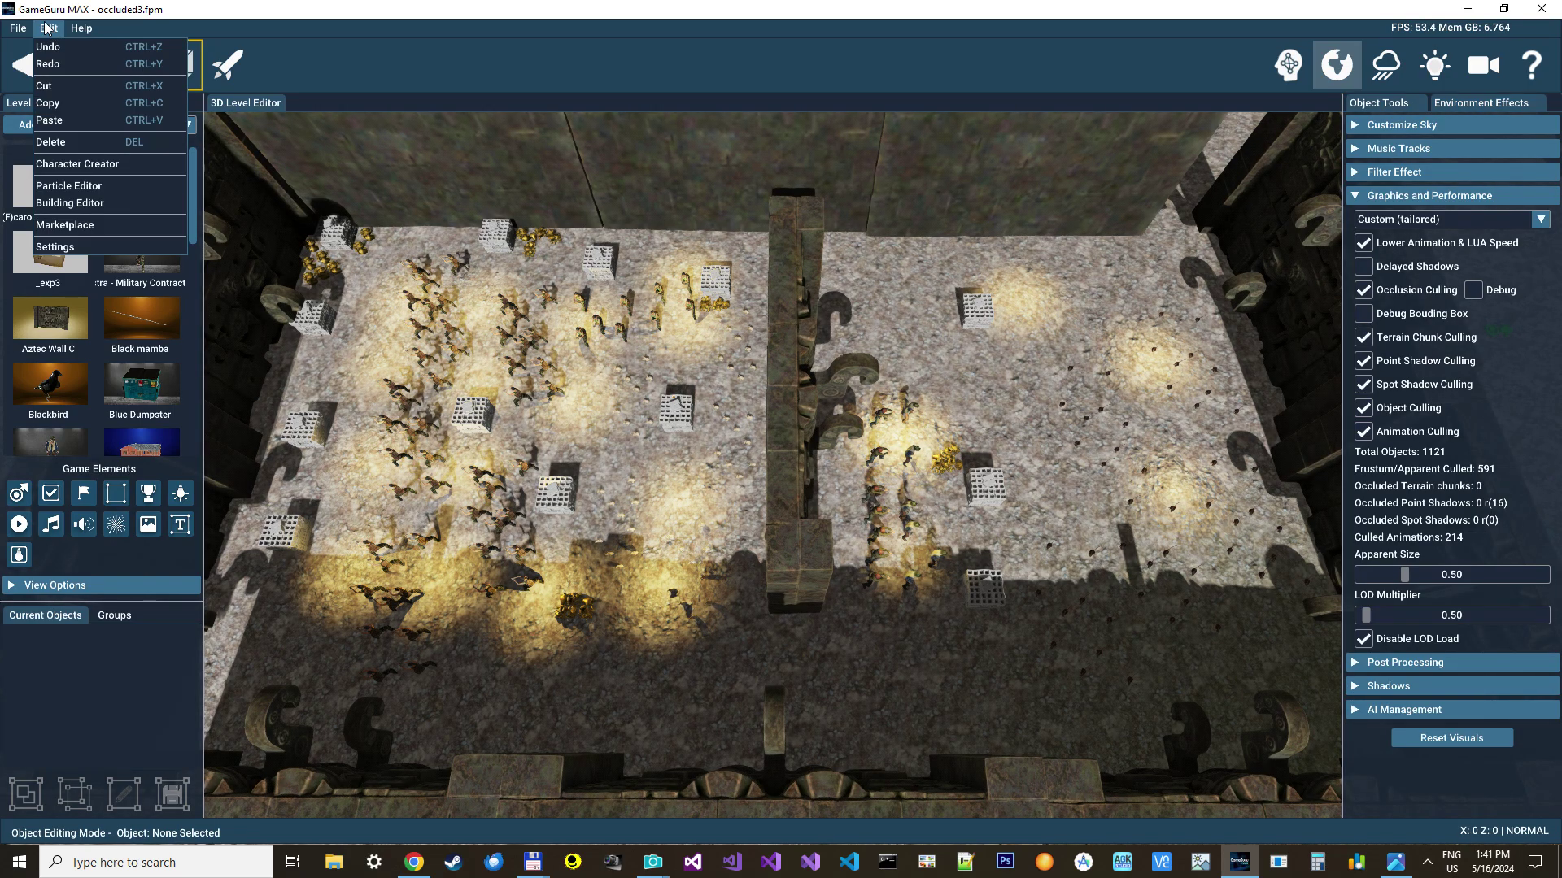
left_click(89, 240)
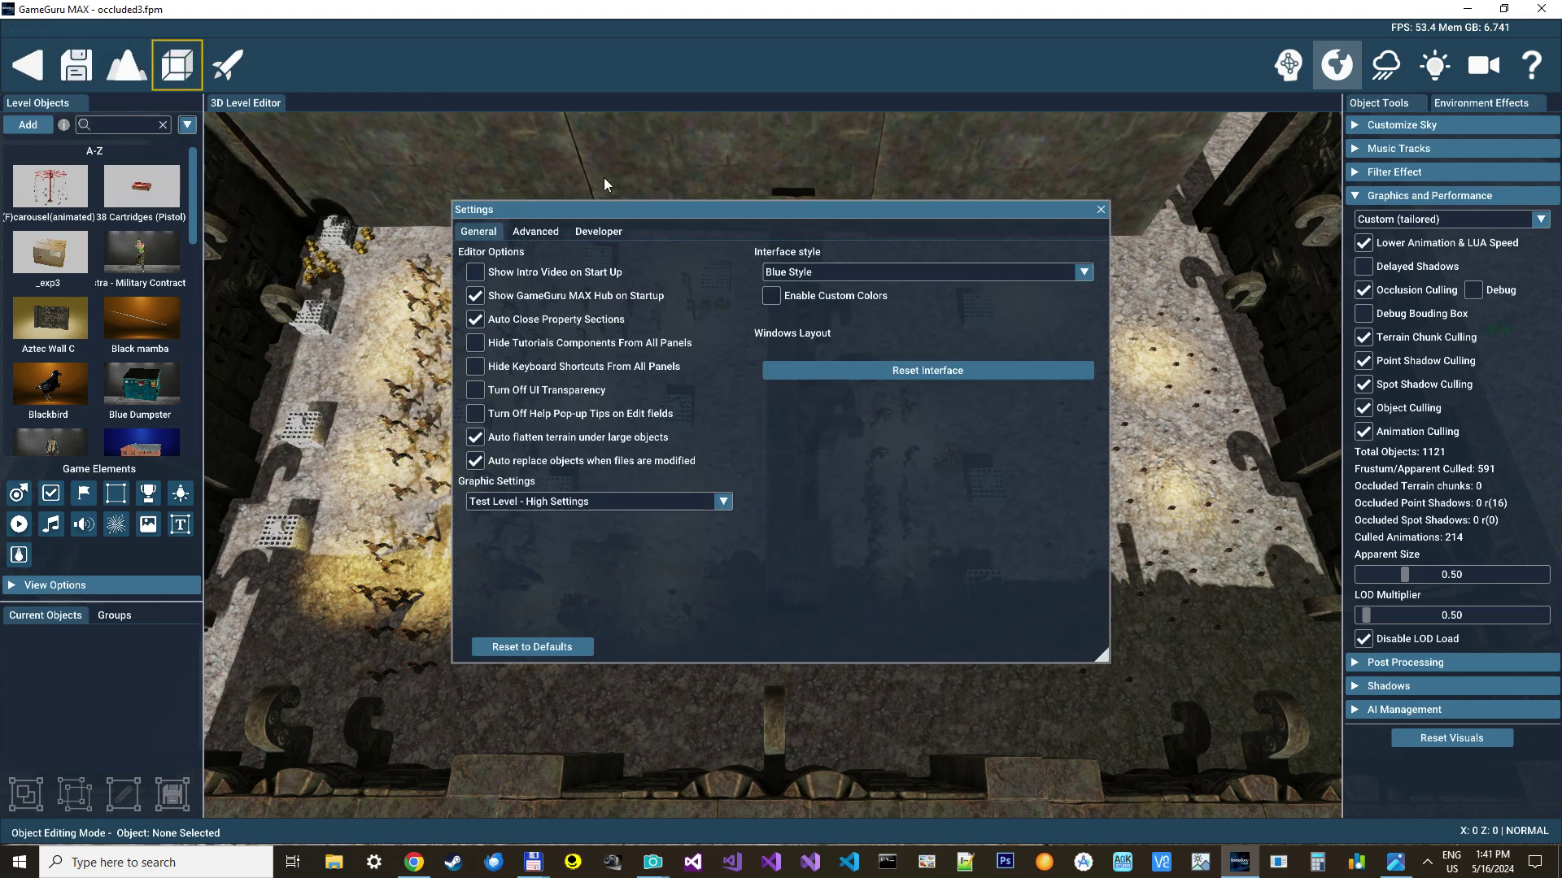
left_click(603, 232)
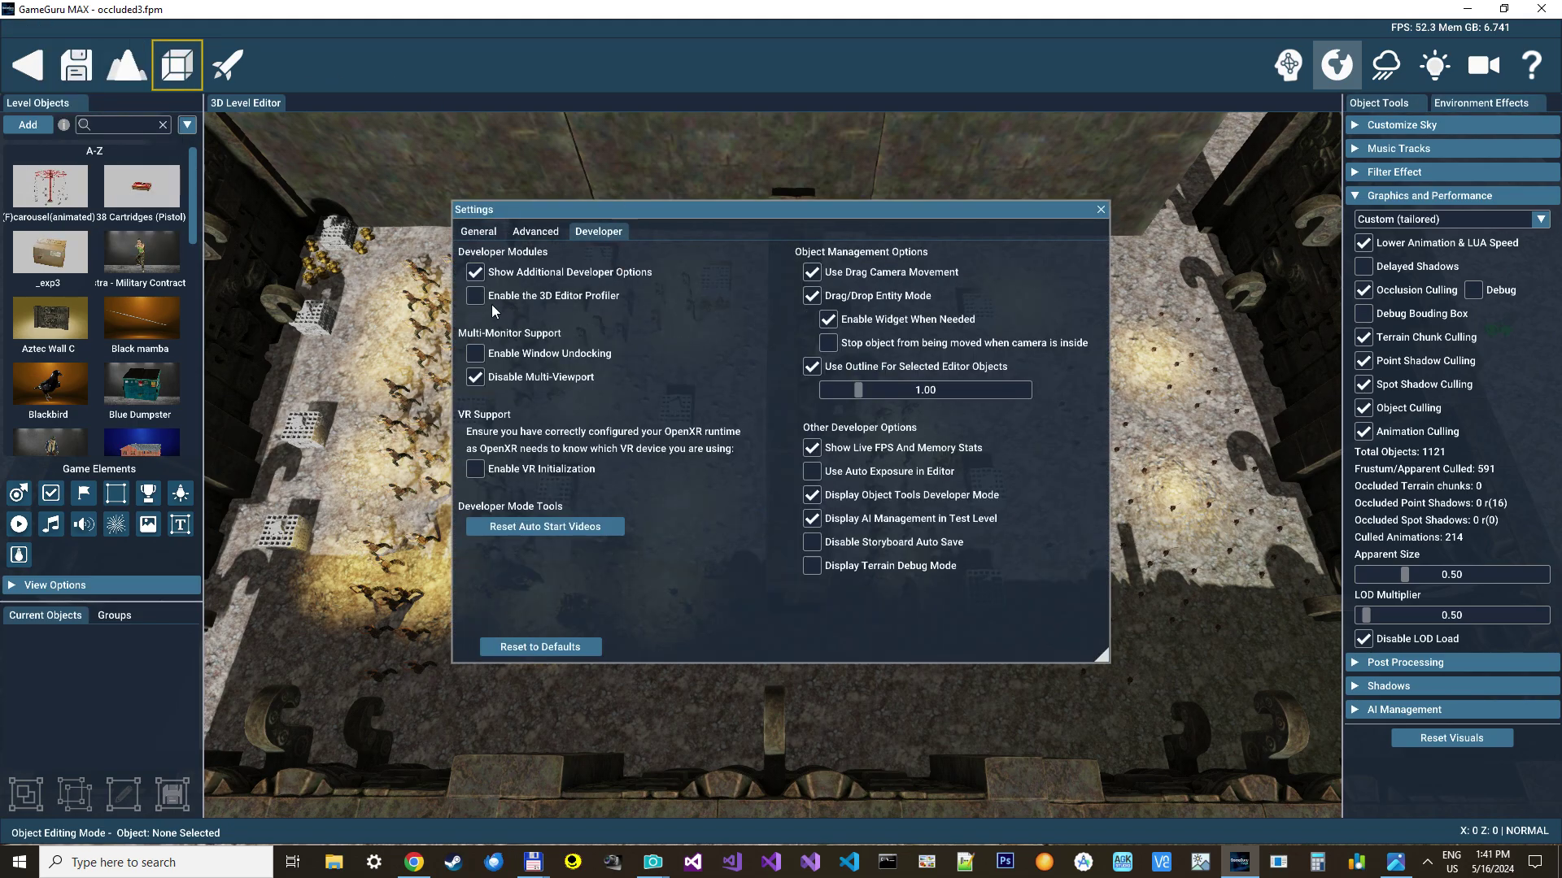
left_click(1101, 210)
left_click_drag(195, 167, 203, 332)
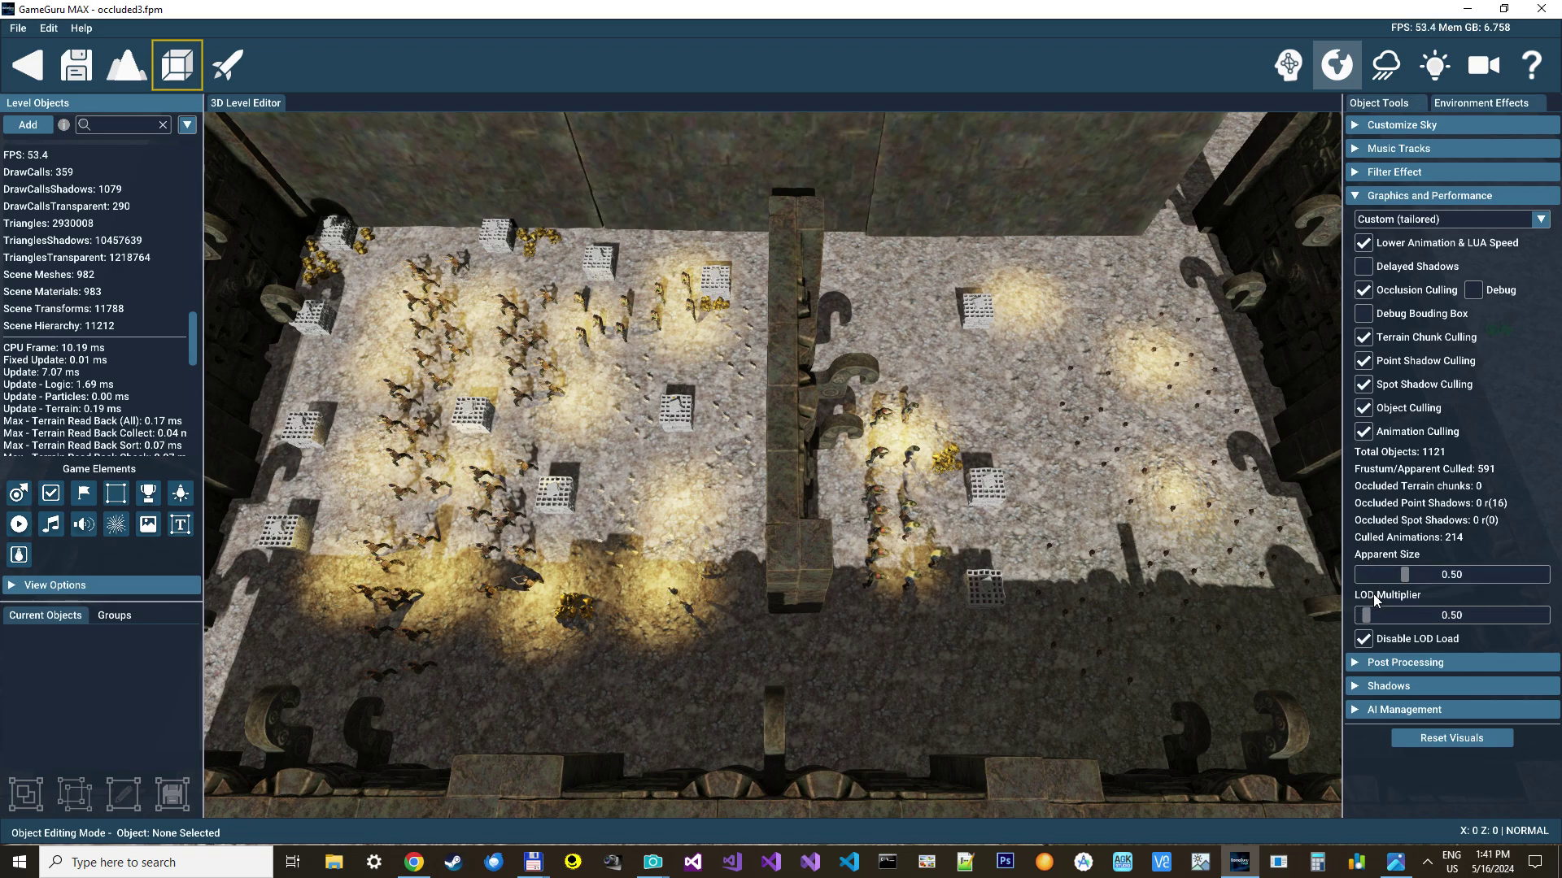
- Turn off Disable LOD Load and reload occluded3.fpm so its objects load with their LODs
left_click(1364, 640)
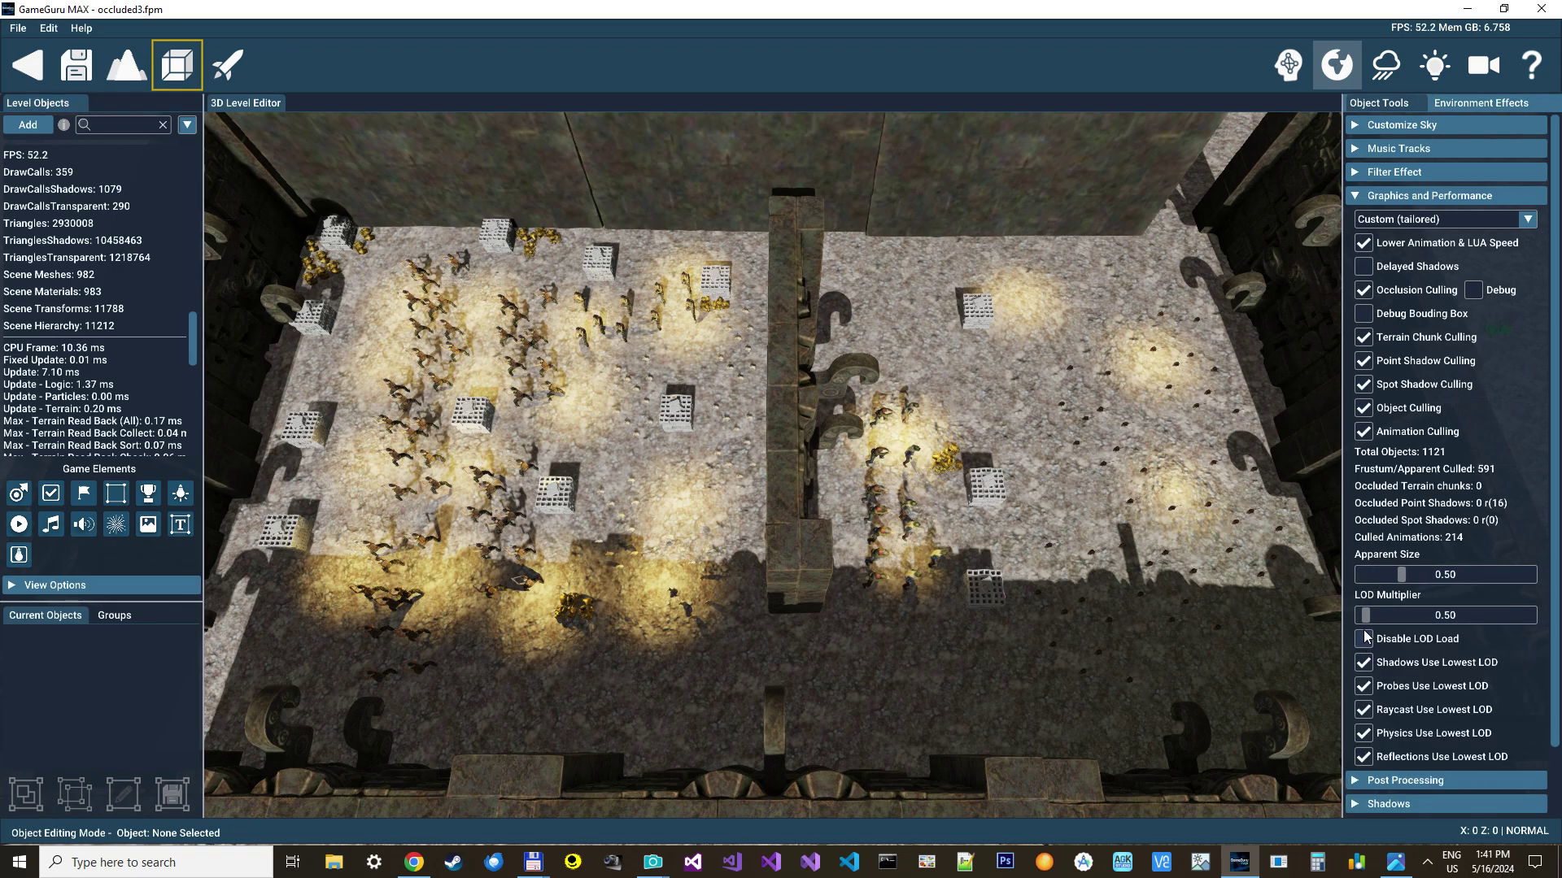
left_click(18, 28)
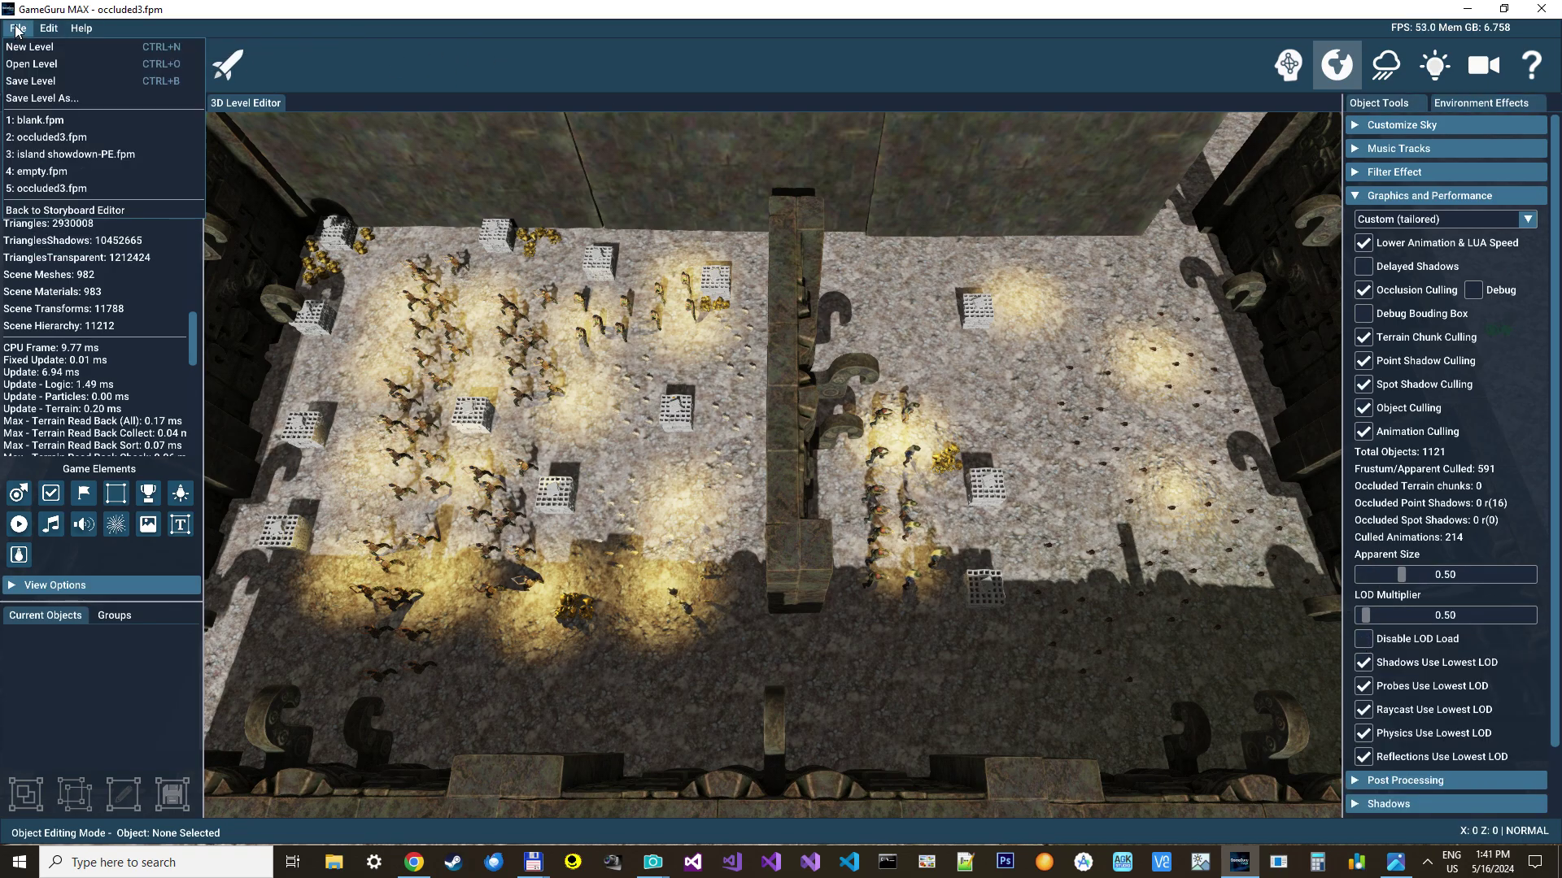
left_click(42, 137)
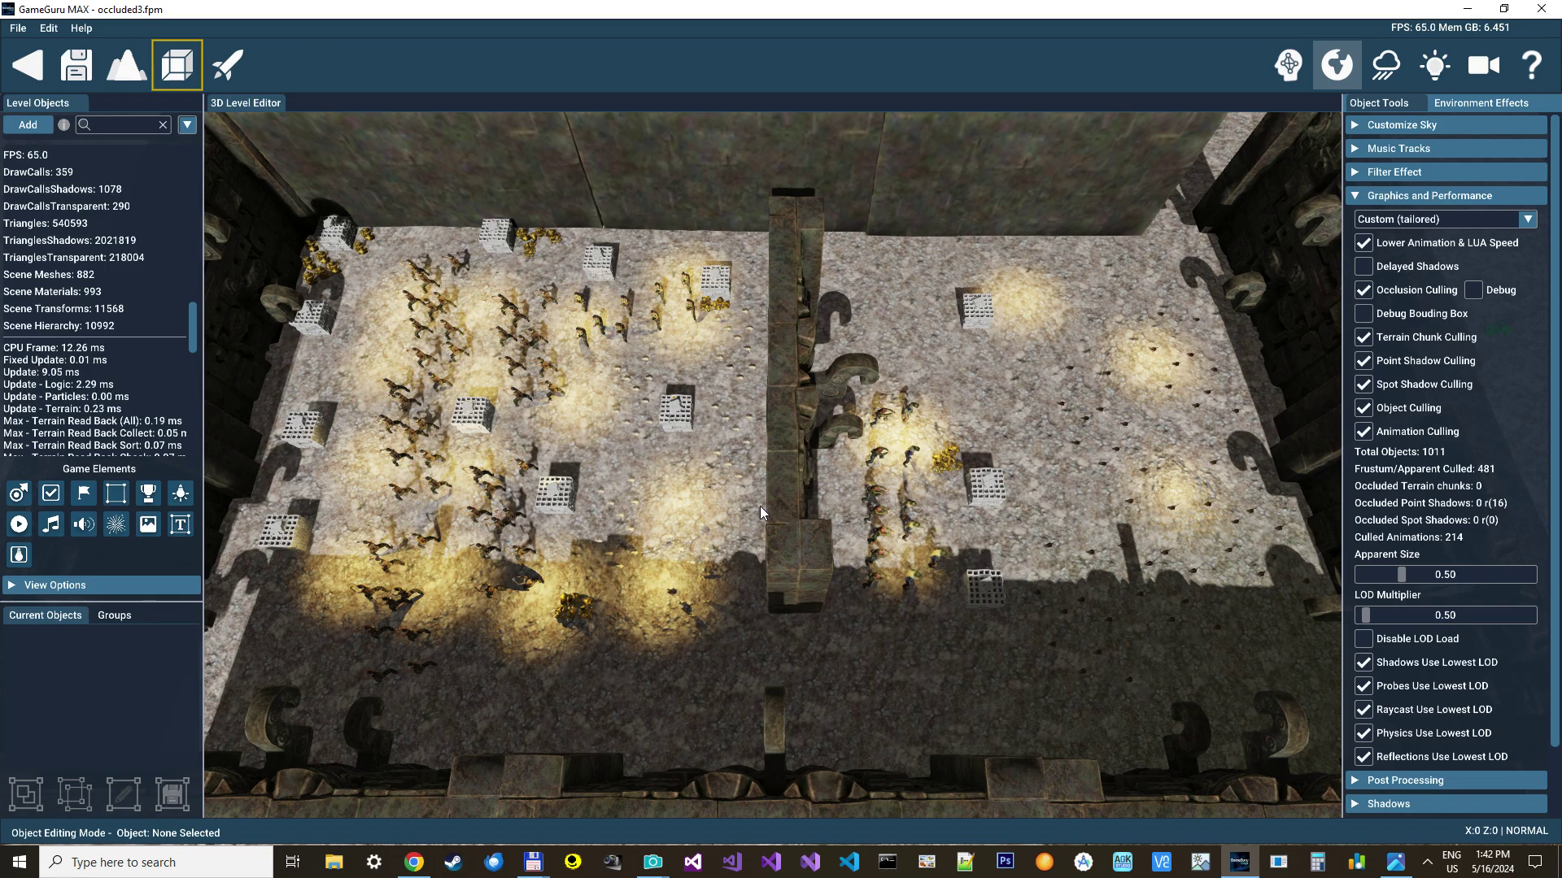
- Compare the shadows and shadow triangle statistics near the soldiers and gold pile with Shadows Use Lowest LOD off and on
right_click_drag(672, 514, 569, 496)
scroll(772, 464, "up", 10)
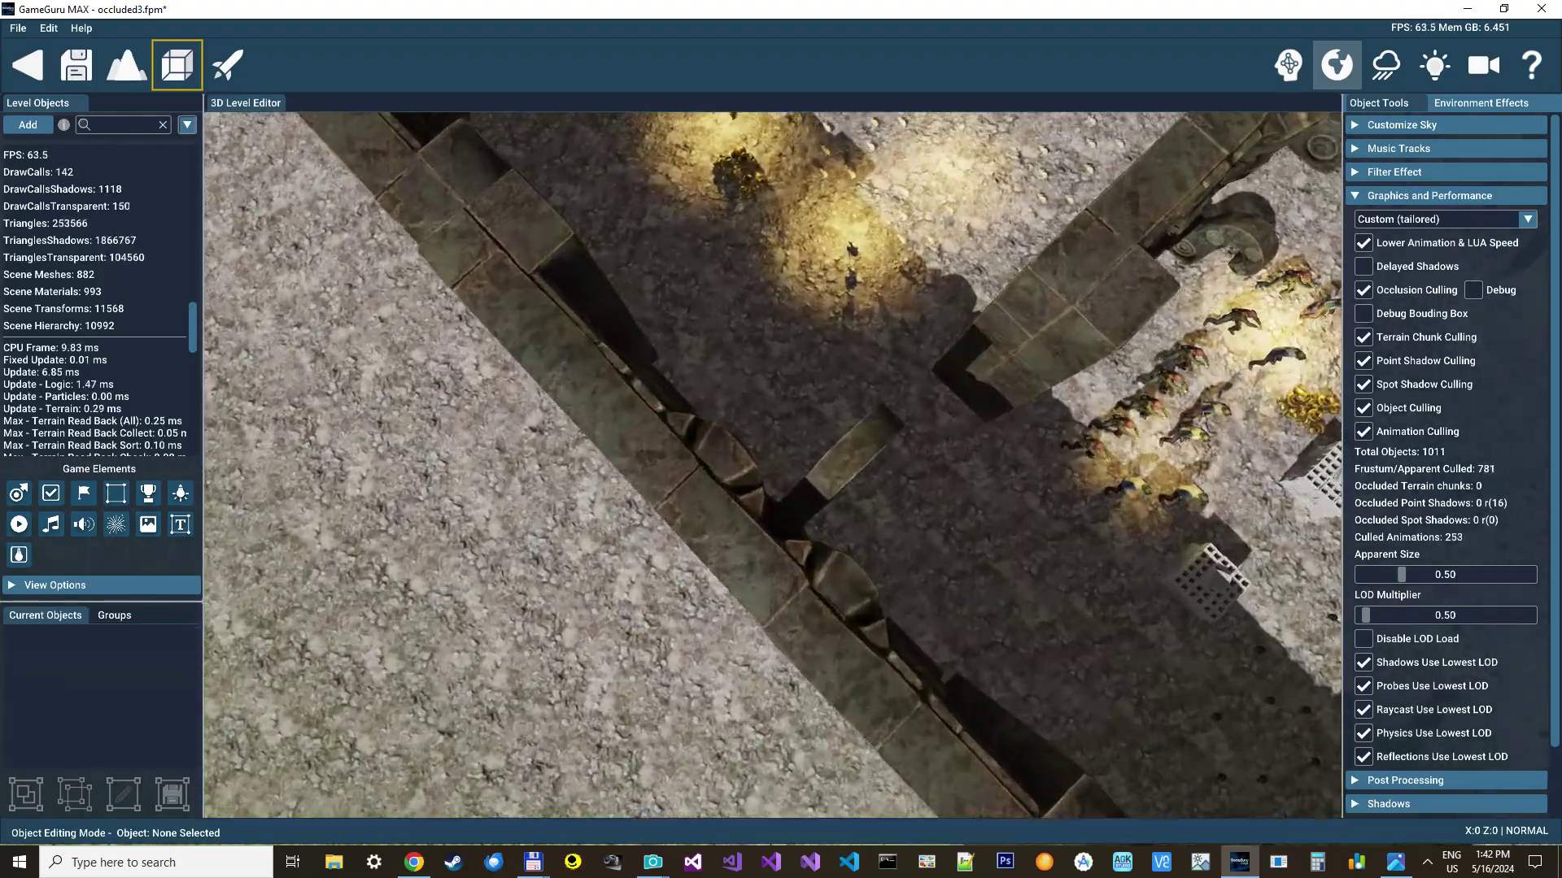
scroll(773, 464, "up", 10)
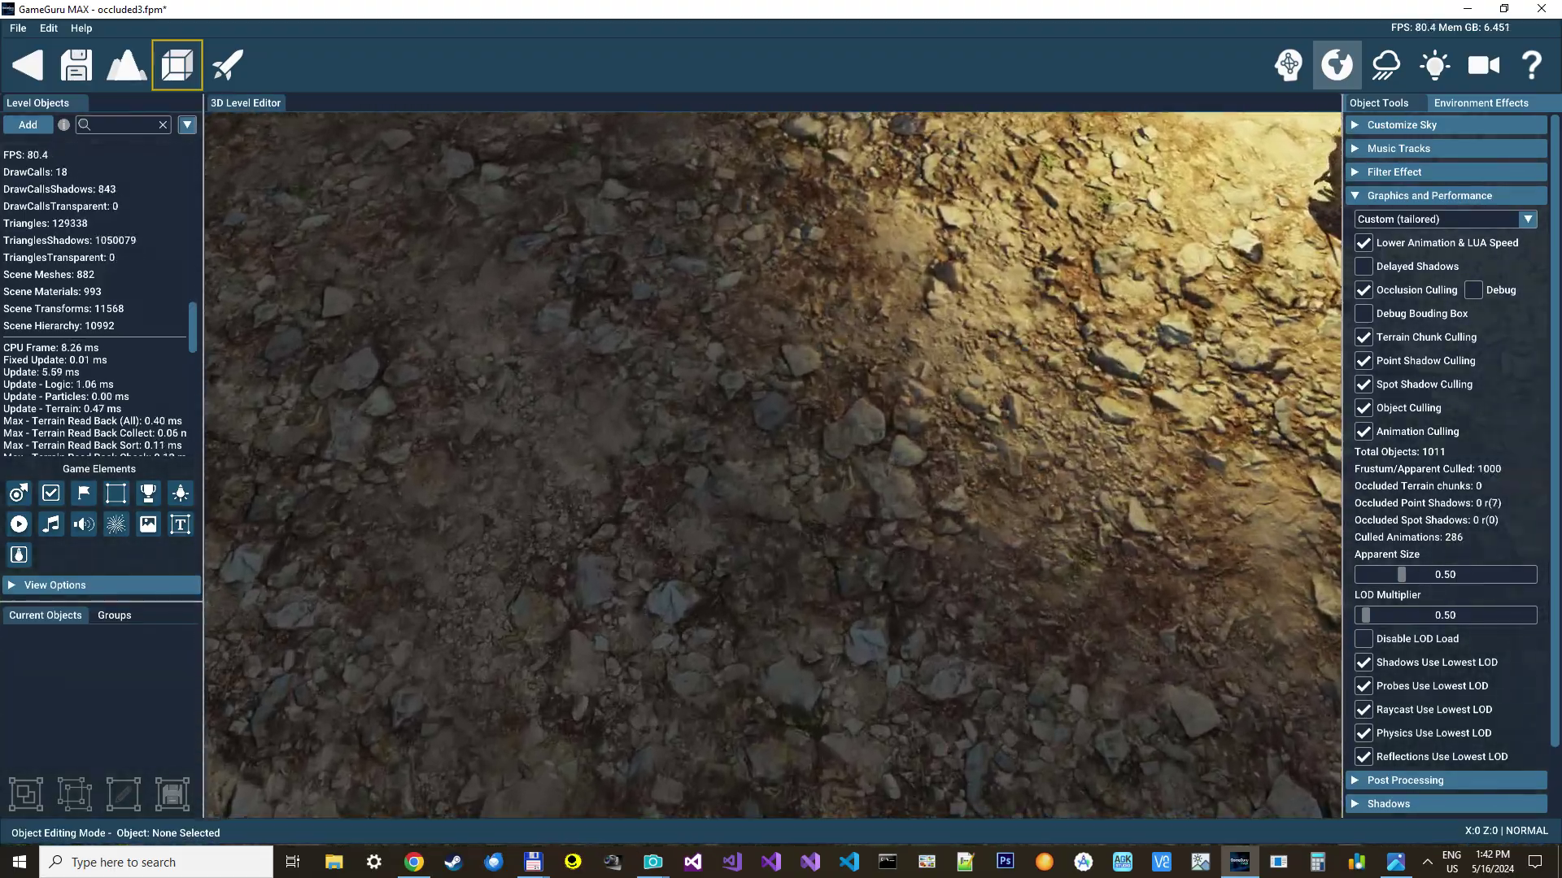
right_click_drag(773, 463, 643, 383)
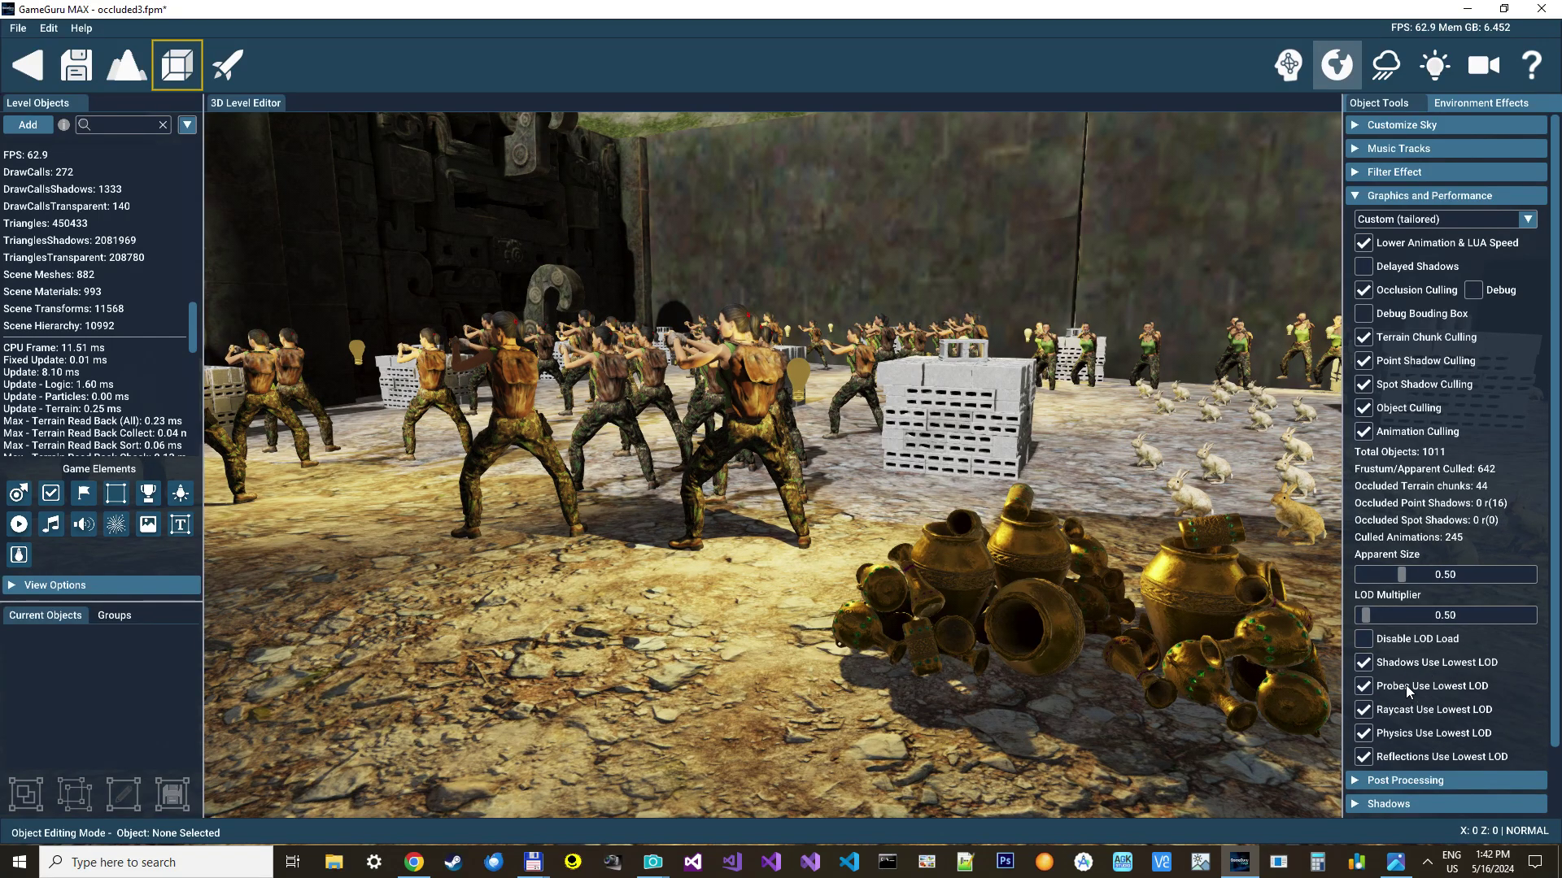
left_click(1363, 662)
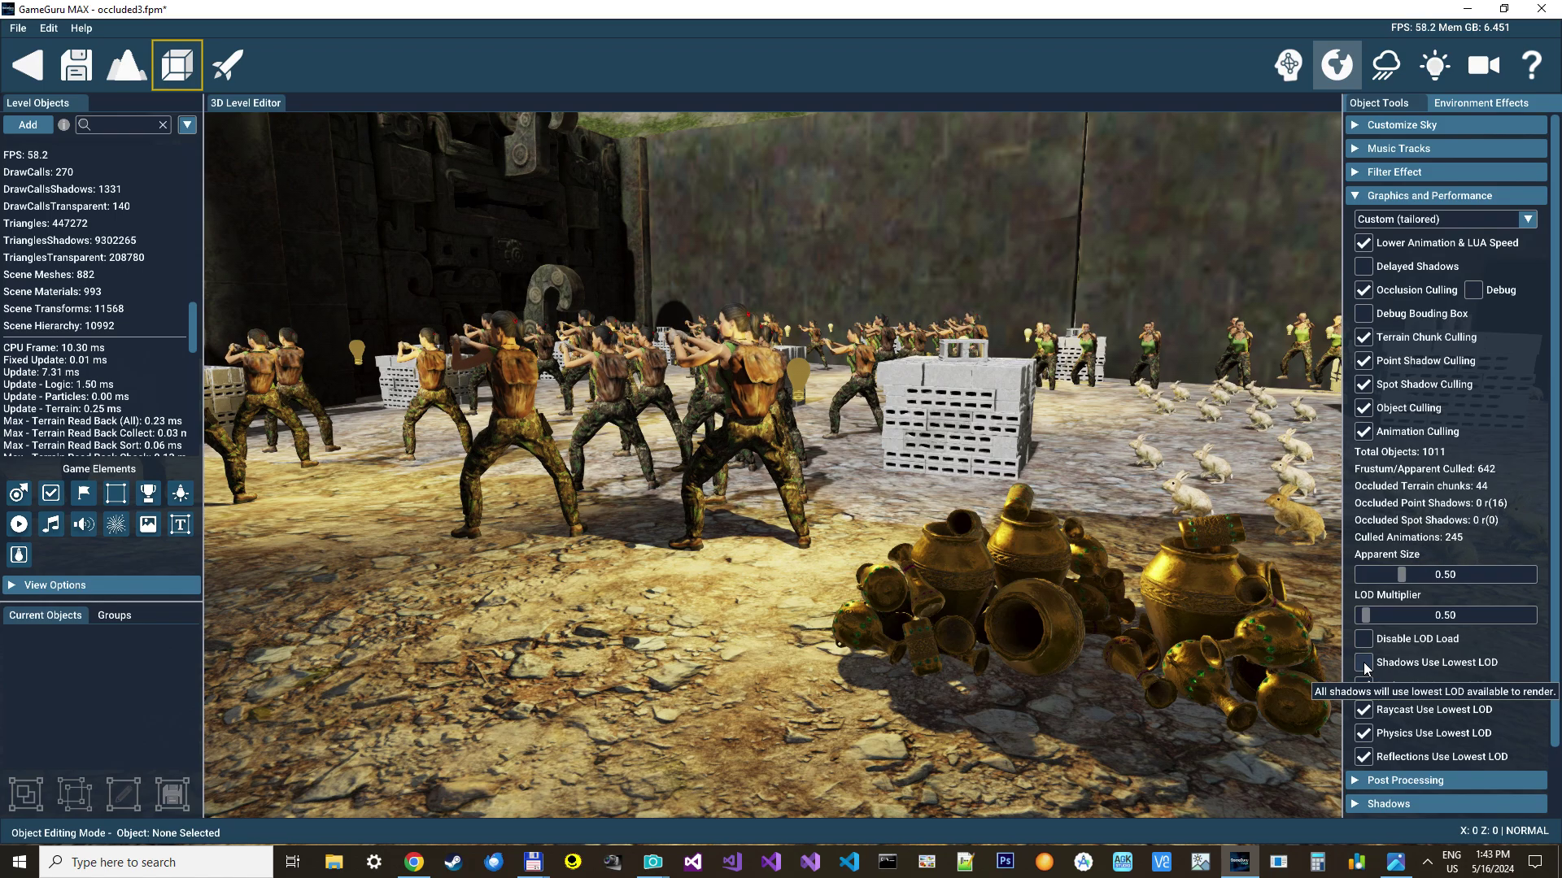
left_click(1364, 662)
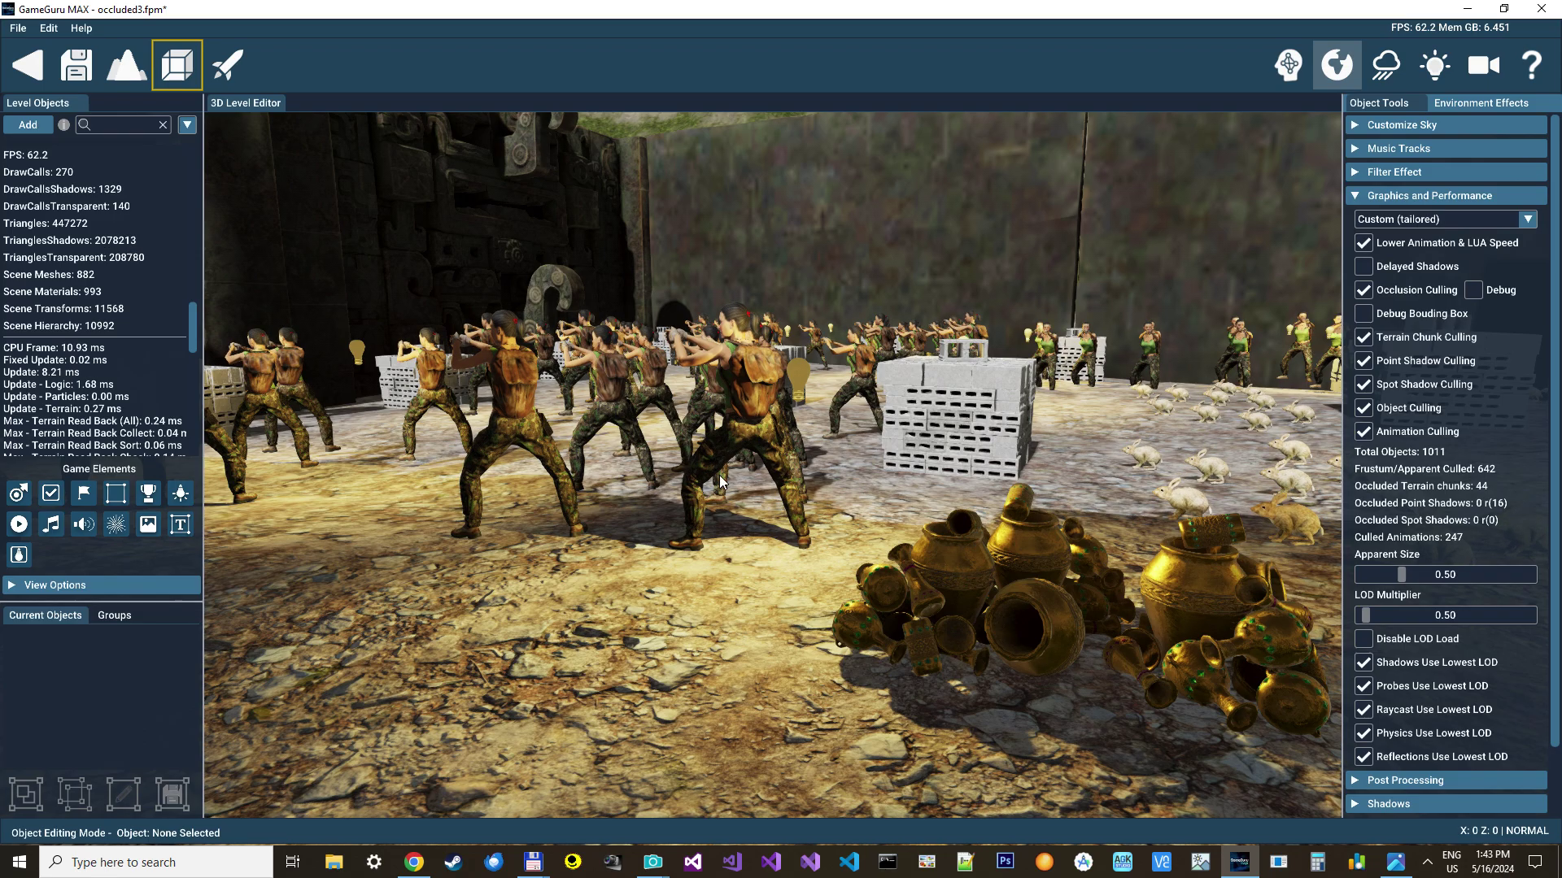
left_click(1364, 661)
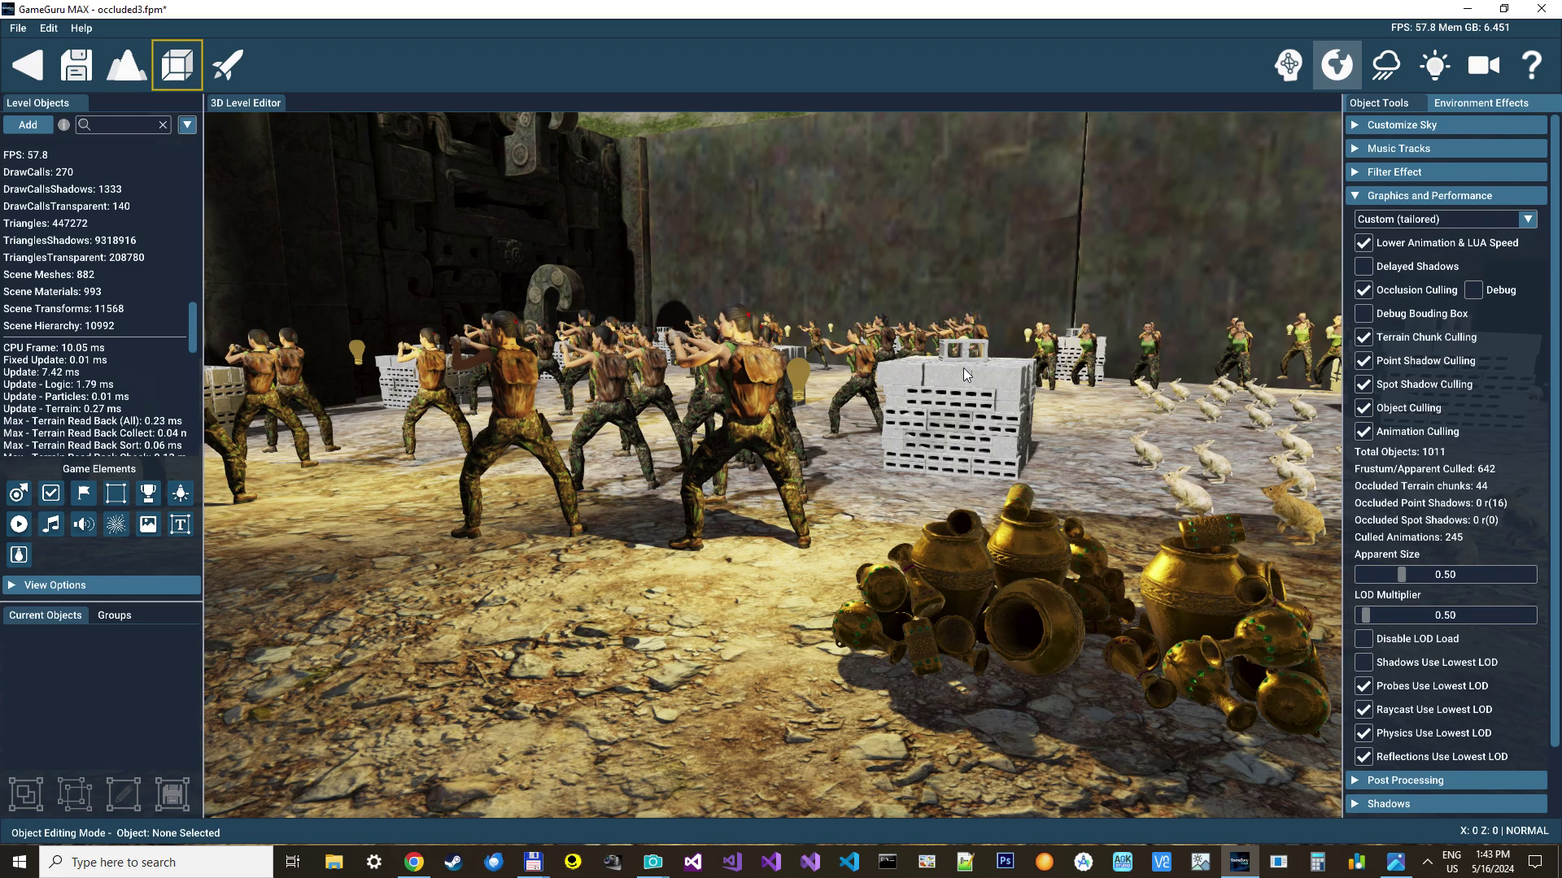
left_click(1364, 662)
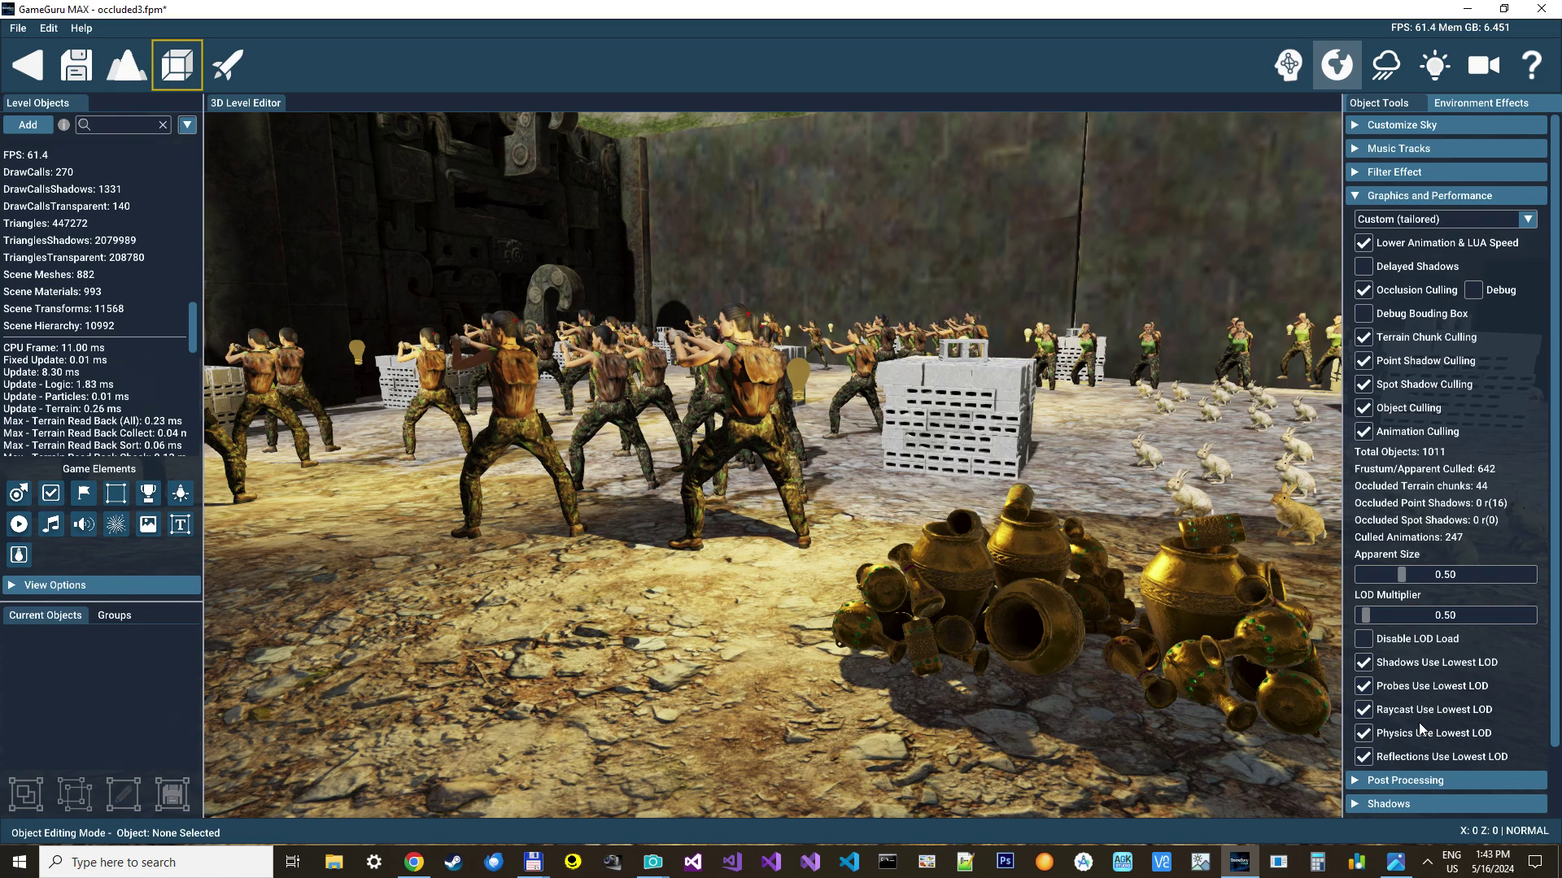
- Compare performance when pointing at and selecting a soldier with Raycast Use Lowest LOD off and on, leaving it on
left_click(1364, 709)
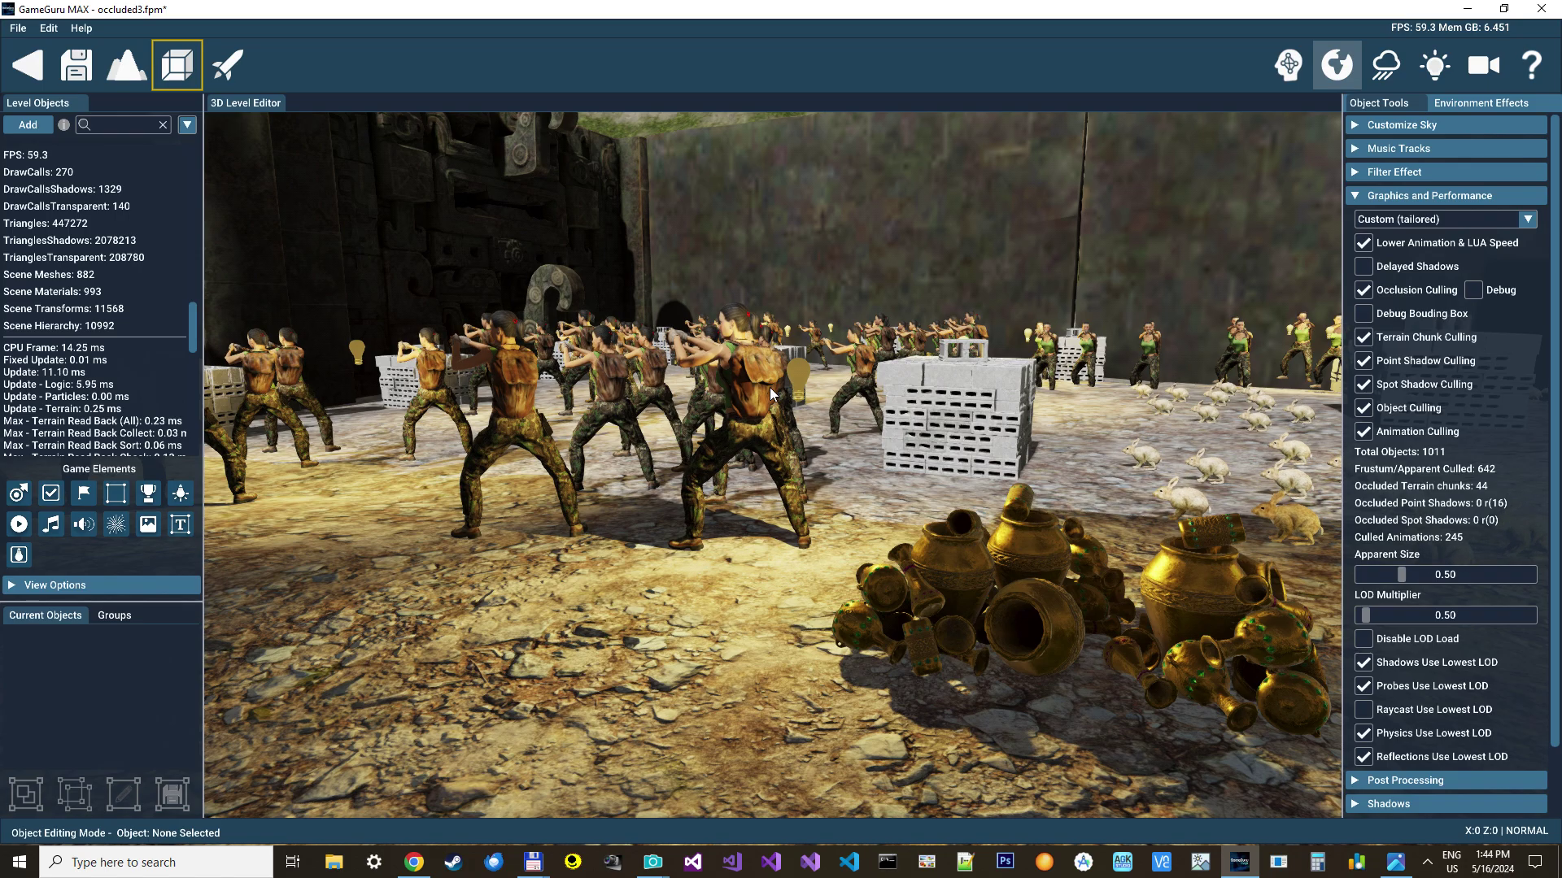
left_click(662, 374)
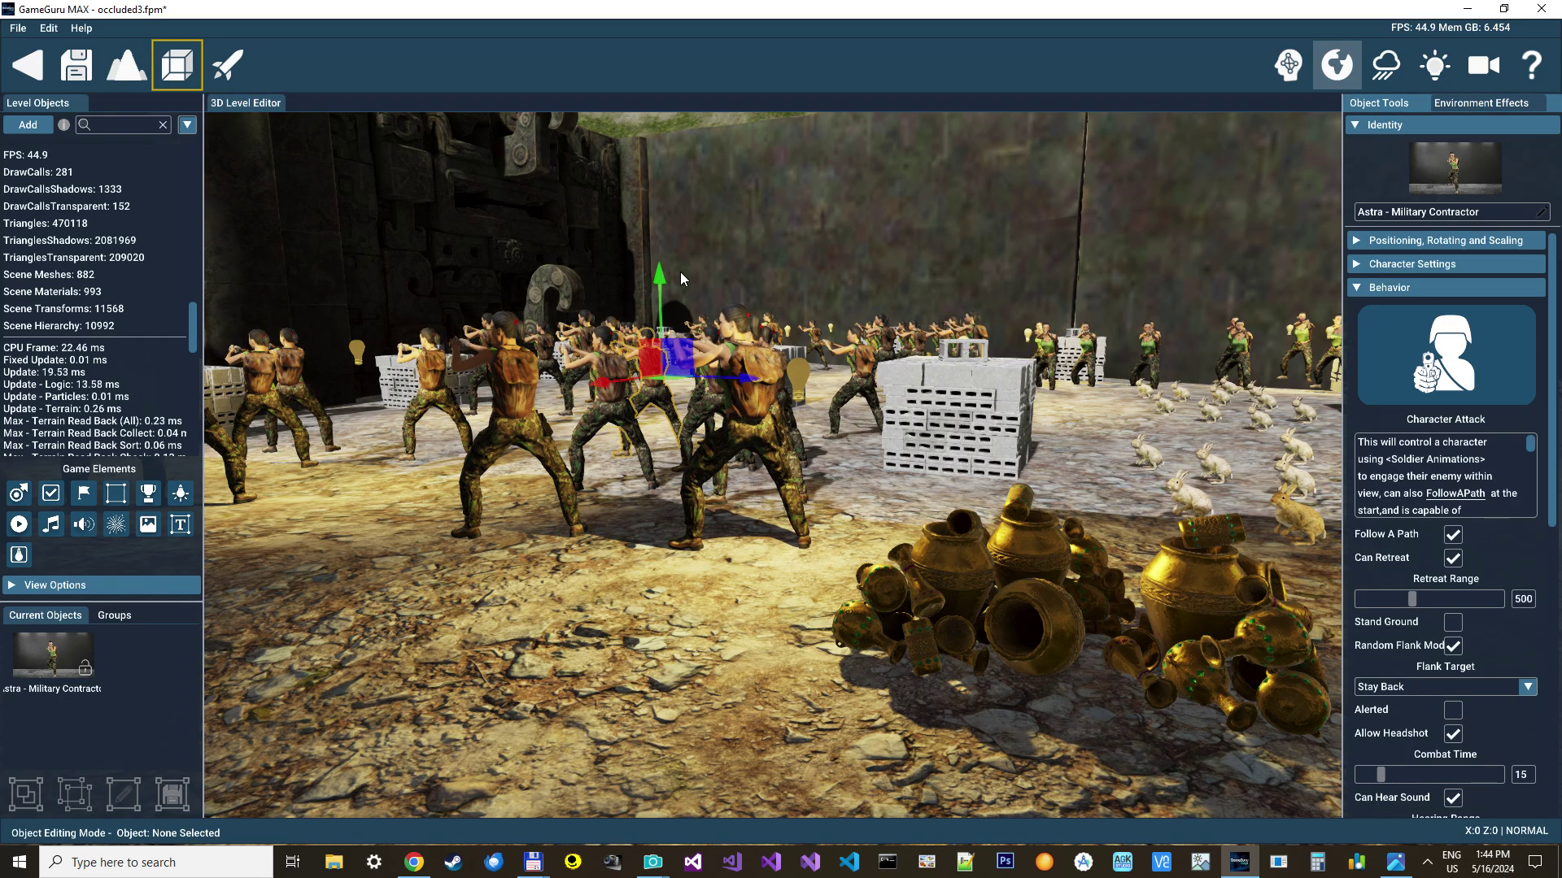
left_click(650, 381)
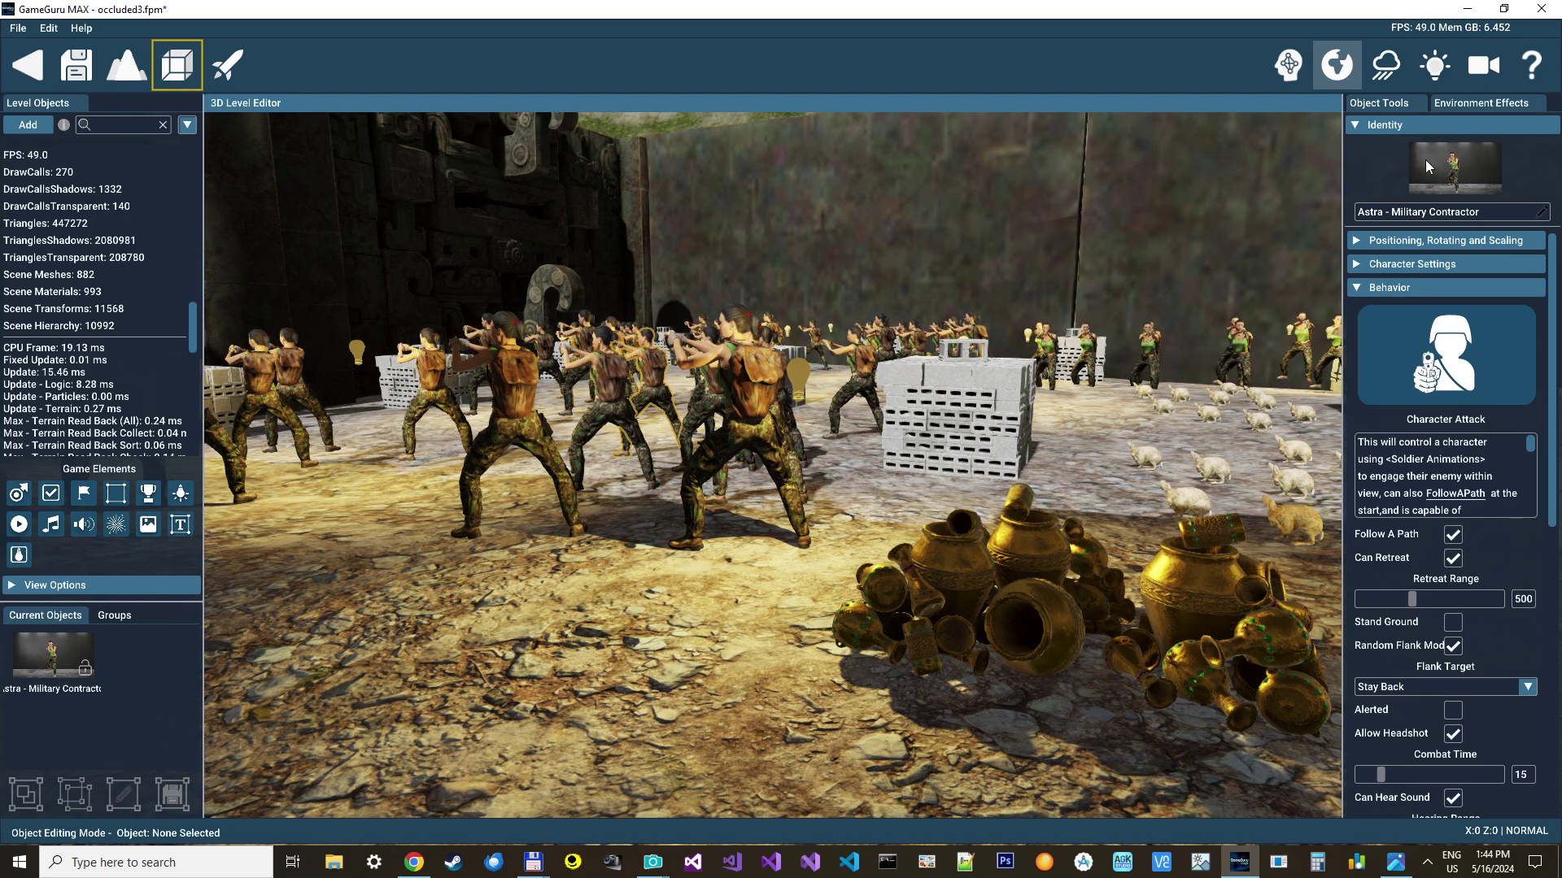
left_click(1480, 101)
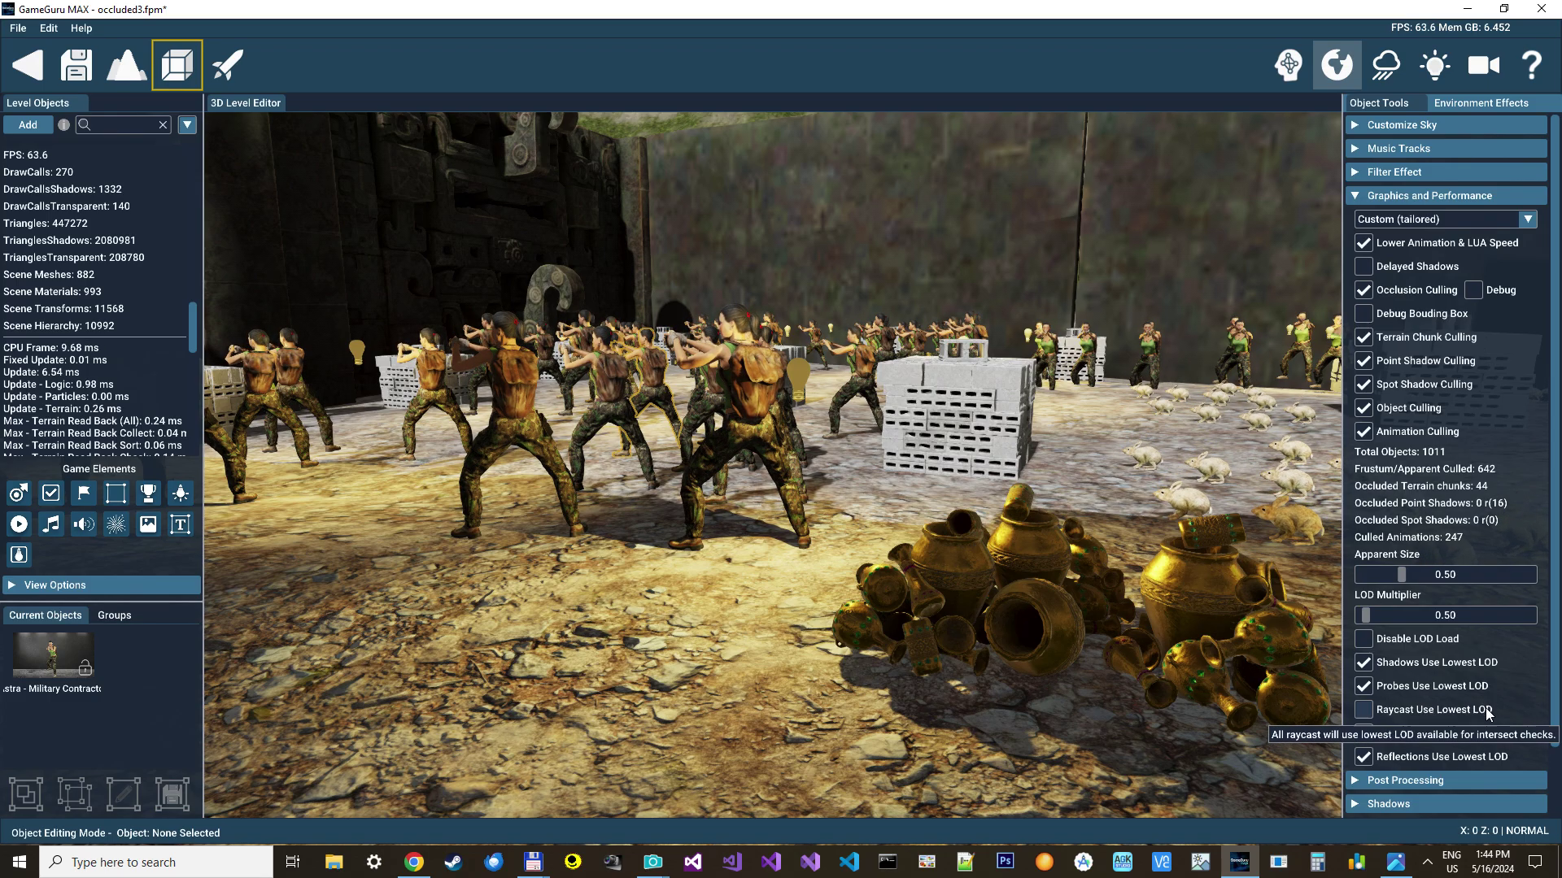
left_click(1367, 713)
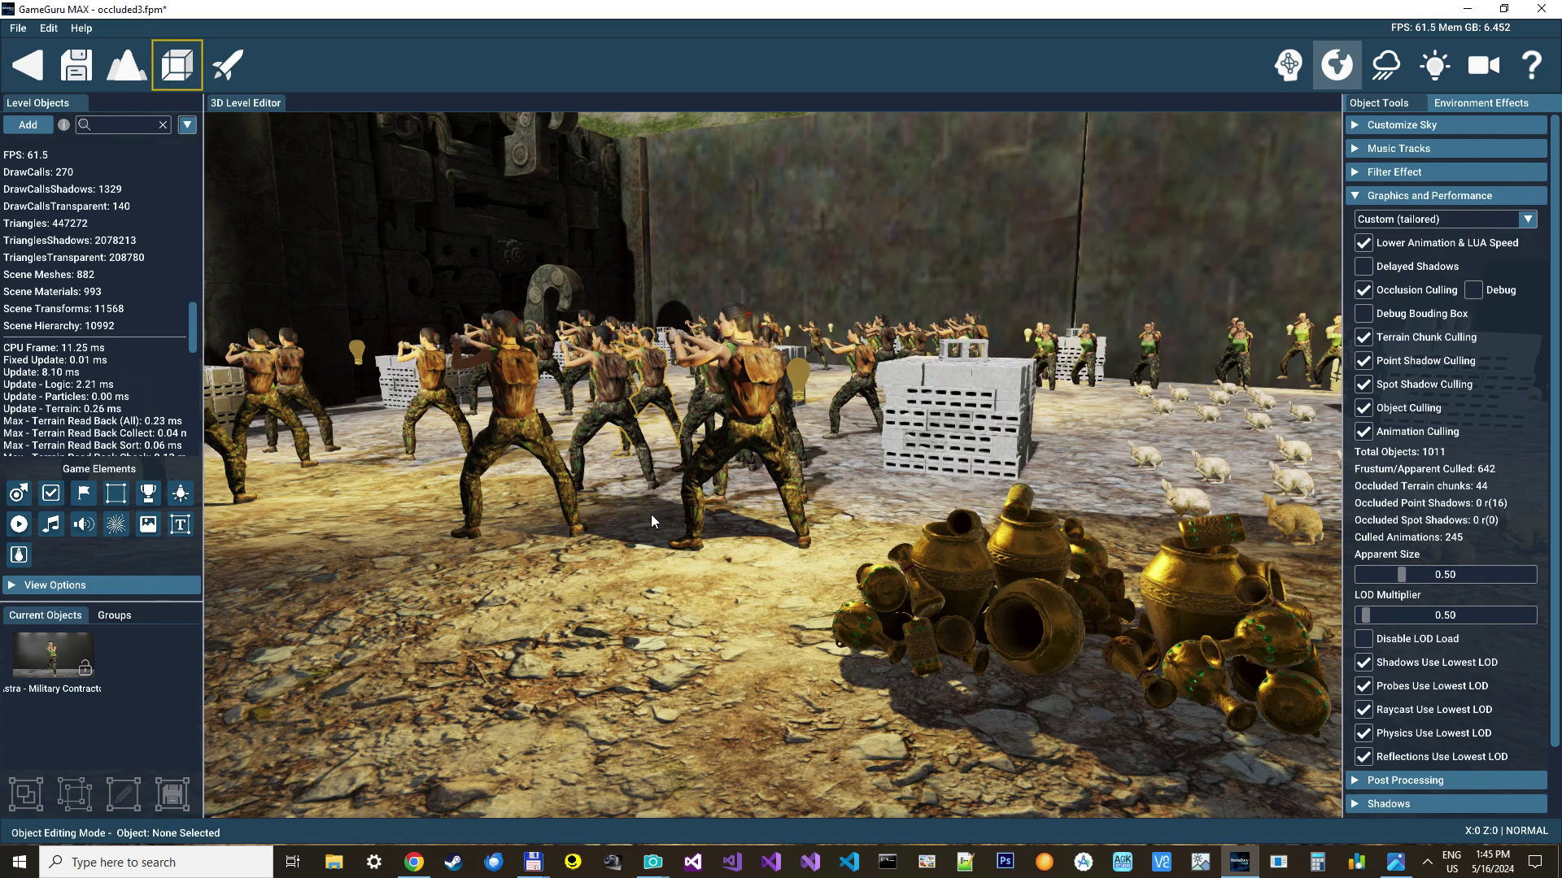
left_click(1363, 709)
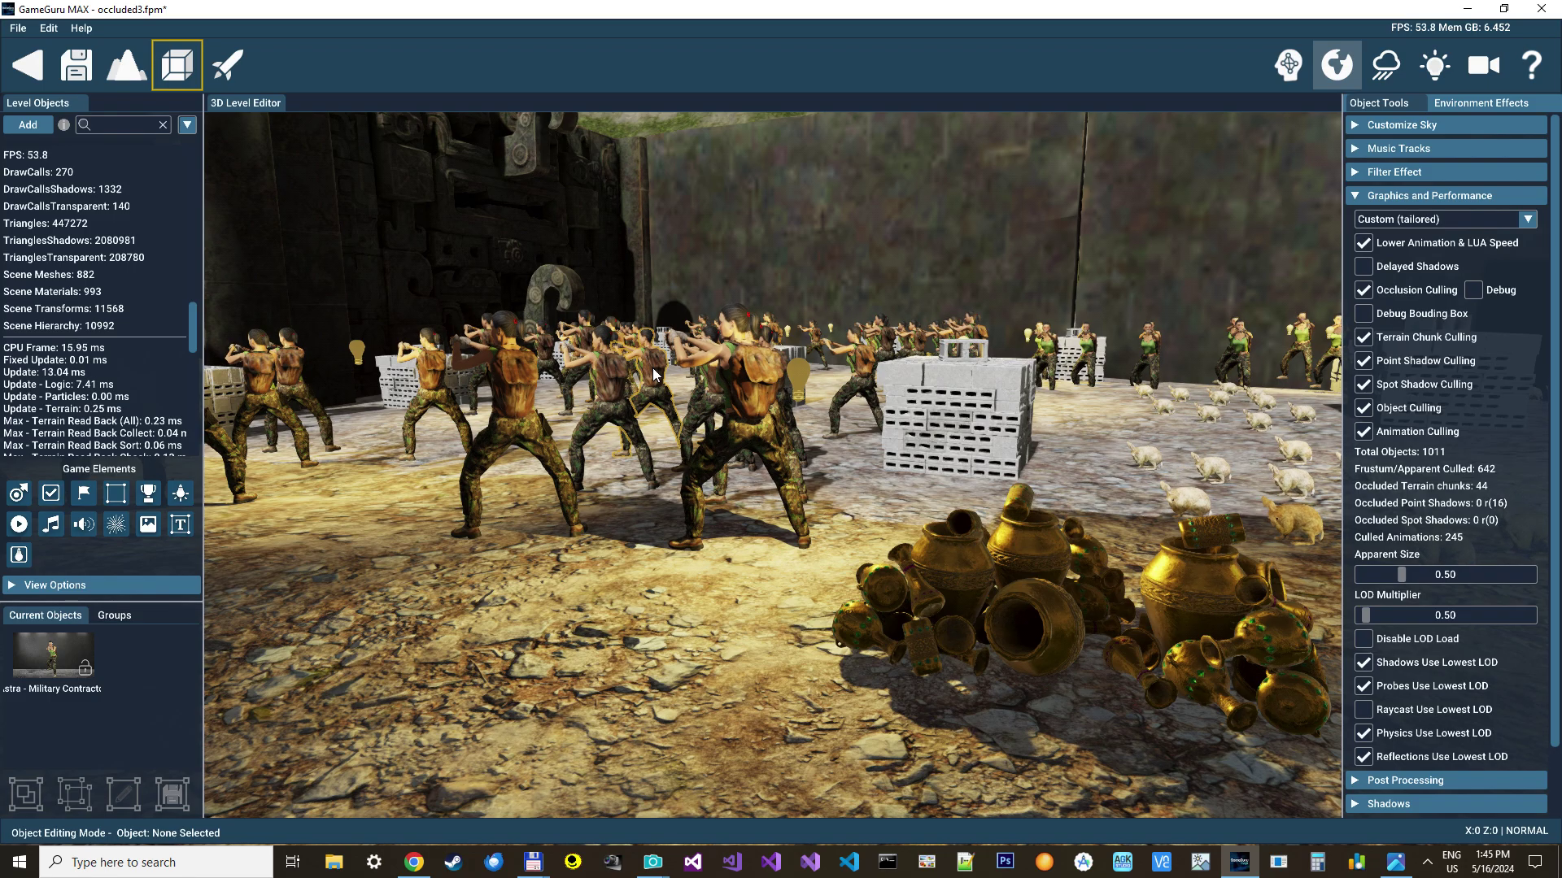
left_click(1363, 709)
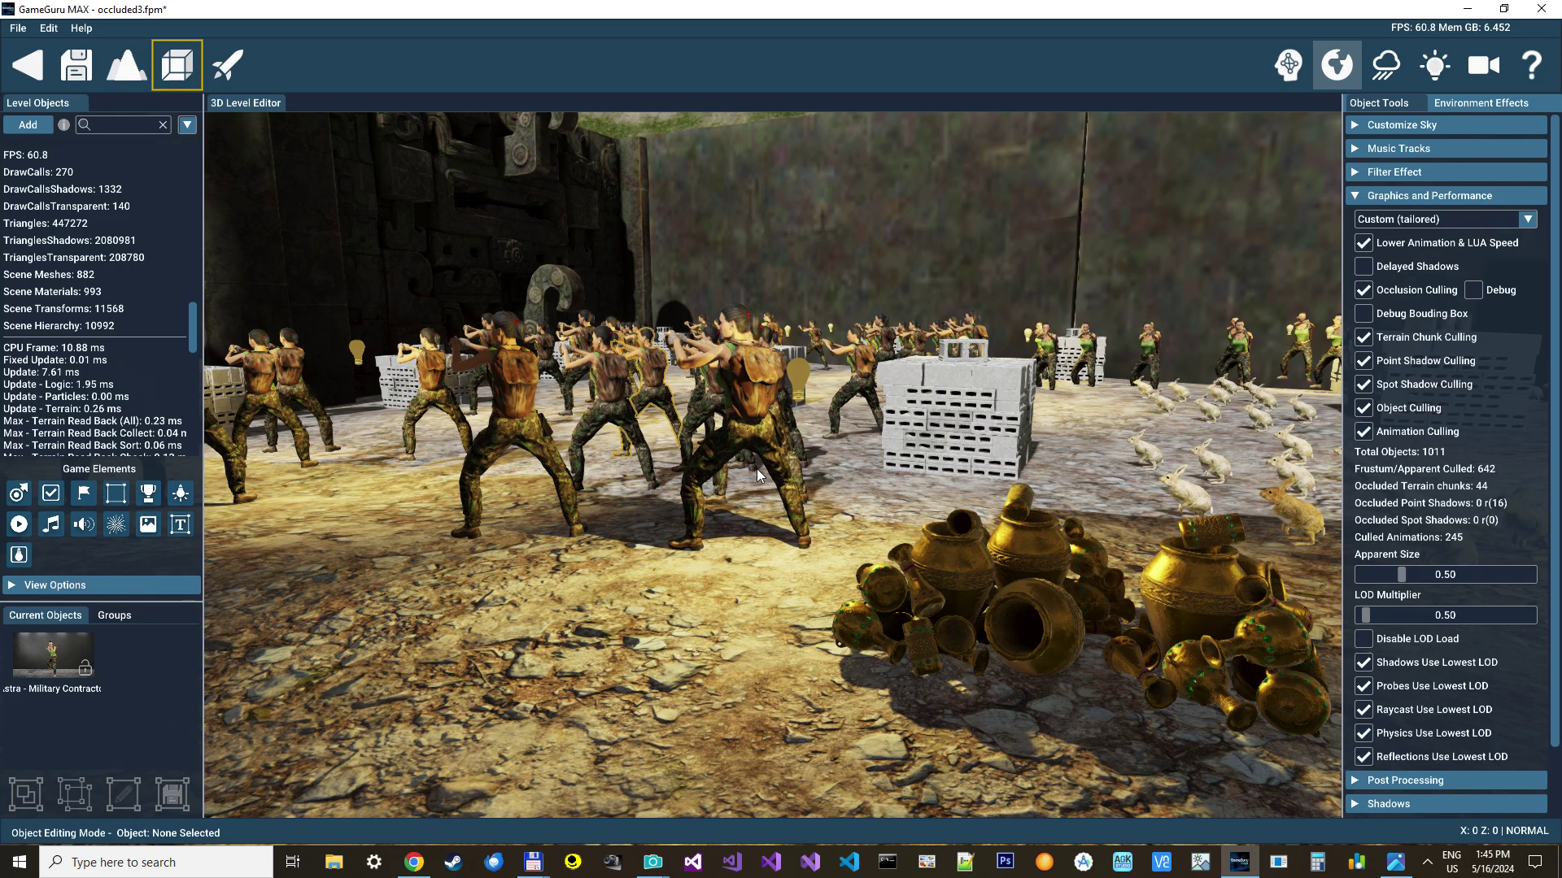
- Select the fox standing near the female soldier and the reflective sphere outside the walled arena
key("s")
mouse_move(851, 463)
right_mouse_down()
mouse_move(862, 569)
mouse_move(846, 529)
mouse_move(871, 529)
mouse_move(875, 488)
mouse_move(830, 505)
mouse_move(878, 506)
mouse_move(773, 495)
mouse_move(871, 498)
mouse_move(835, 476)
right_mouse_up()
key("s")
key("w")
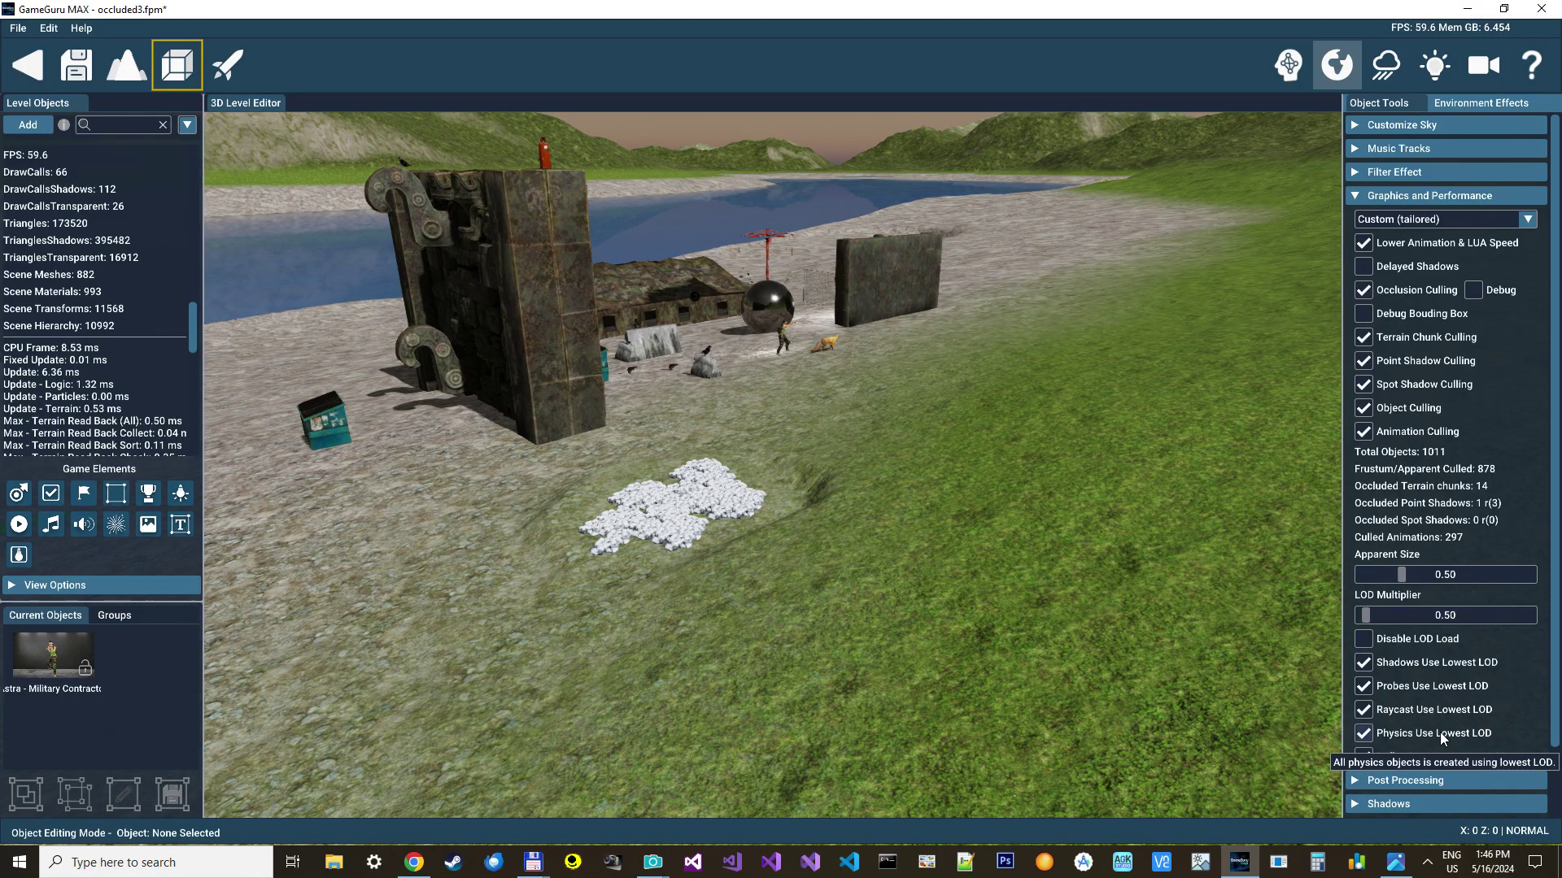
key("w")
right_click_drag(914, 597, 882, 487)
key("w")
left_click(884, 448)
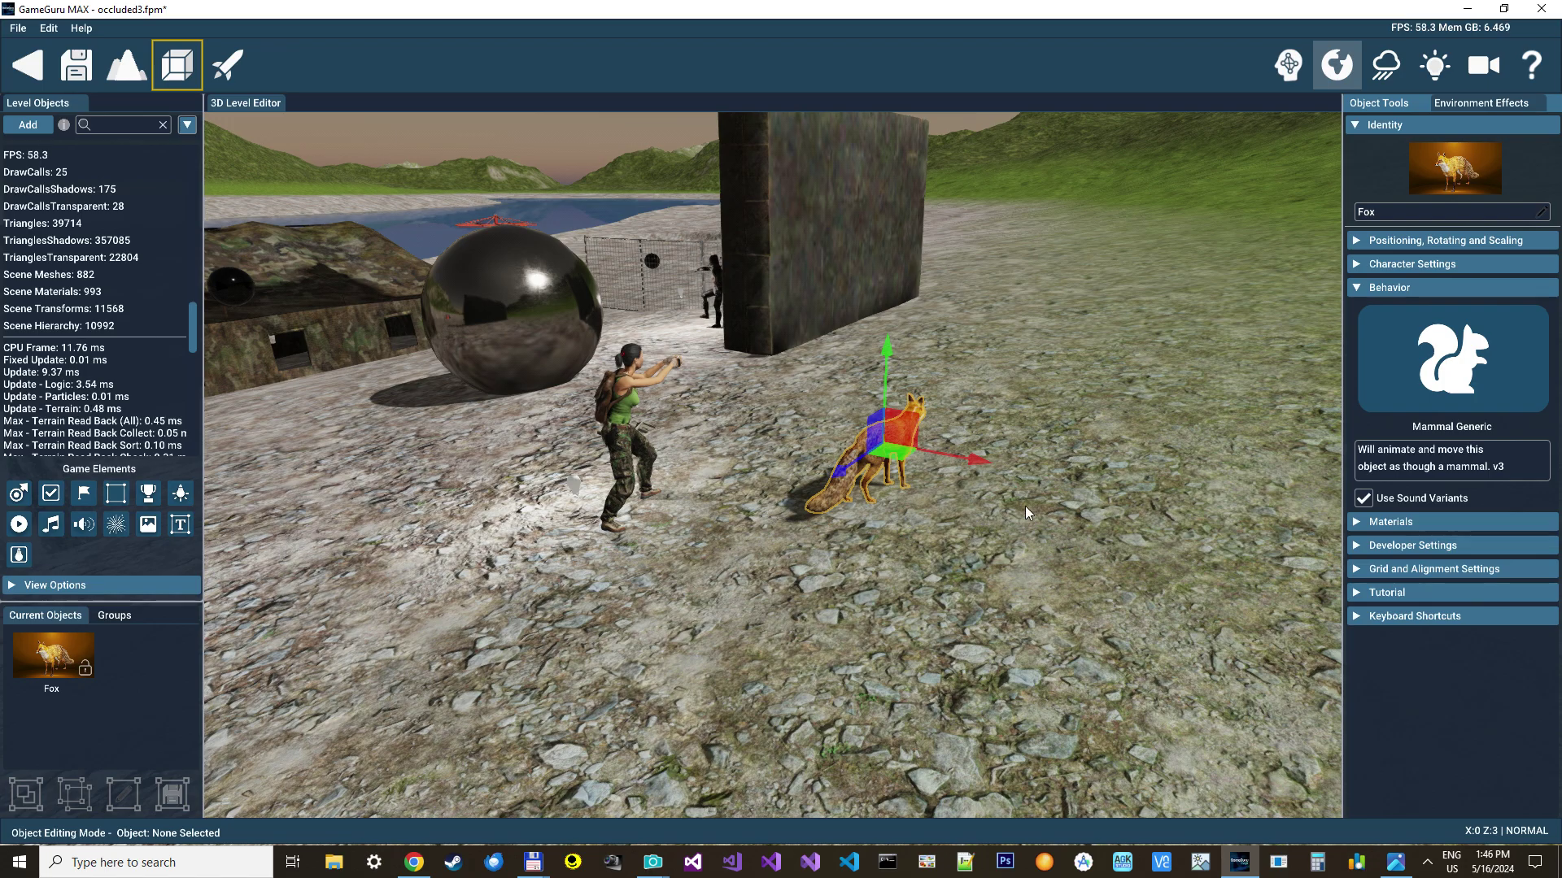
- Turn off Physics Use Lowest LOD in the environment's performance settings and start a test run beside the white rock pile
left_click(941, 553)
mouse_move(963, 529)
right_mouse_down()
mouse_move(911, 561)
mouse_move(813, 547)
mouse_move(806, 589)
mouse_move(964, 527)
right_mouse_up()
key("s")
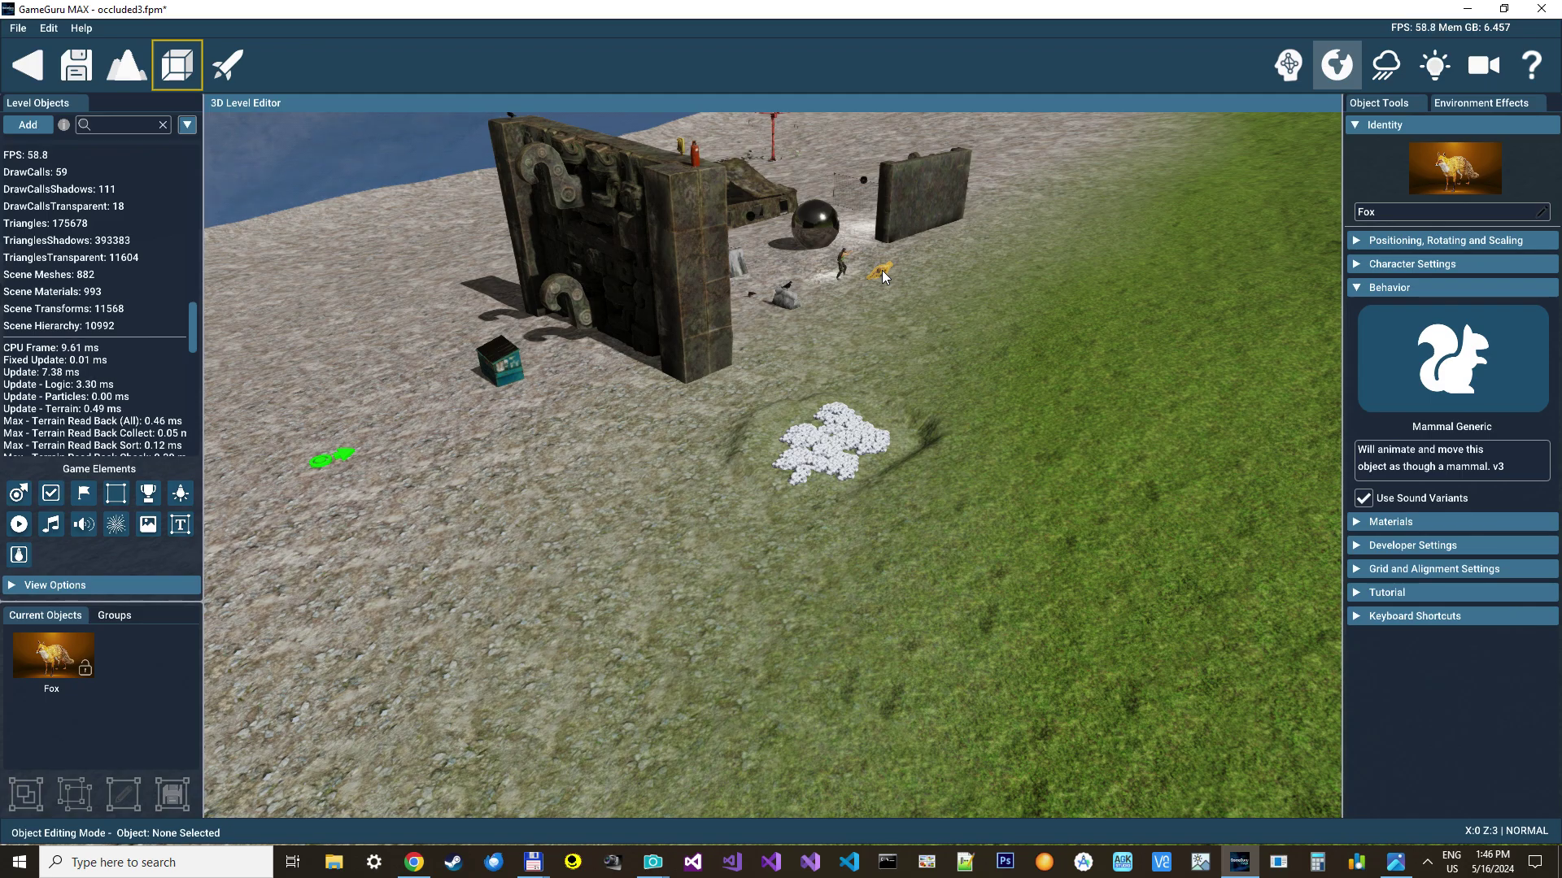
left_click(1478, 104)
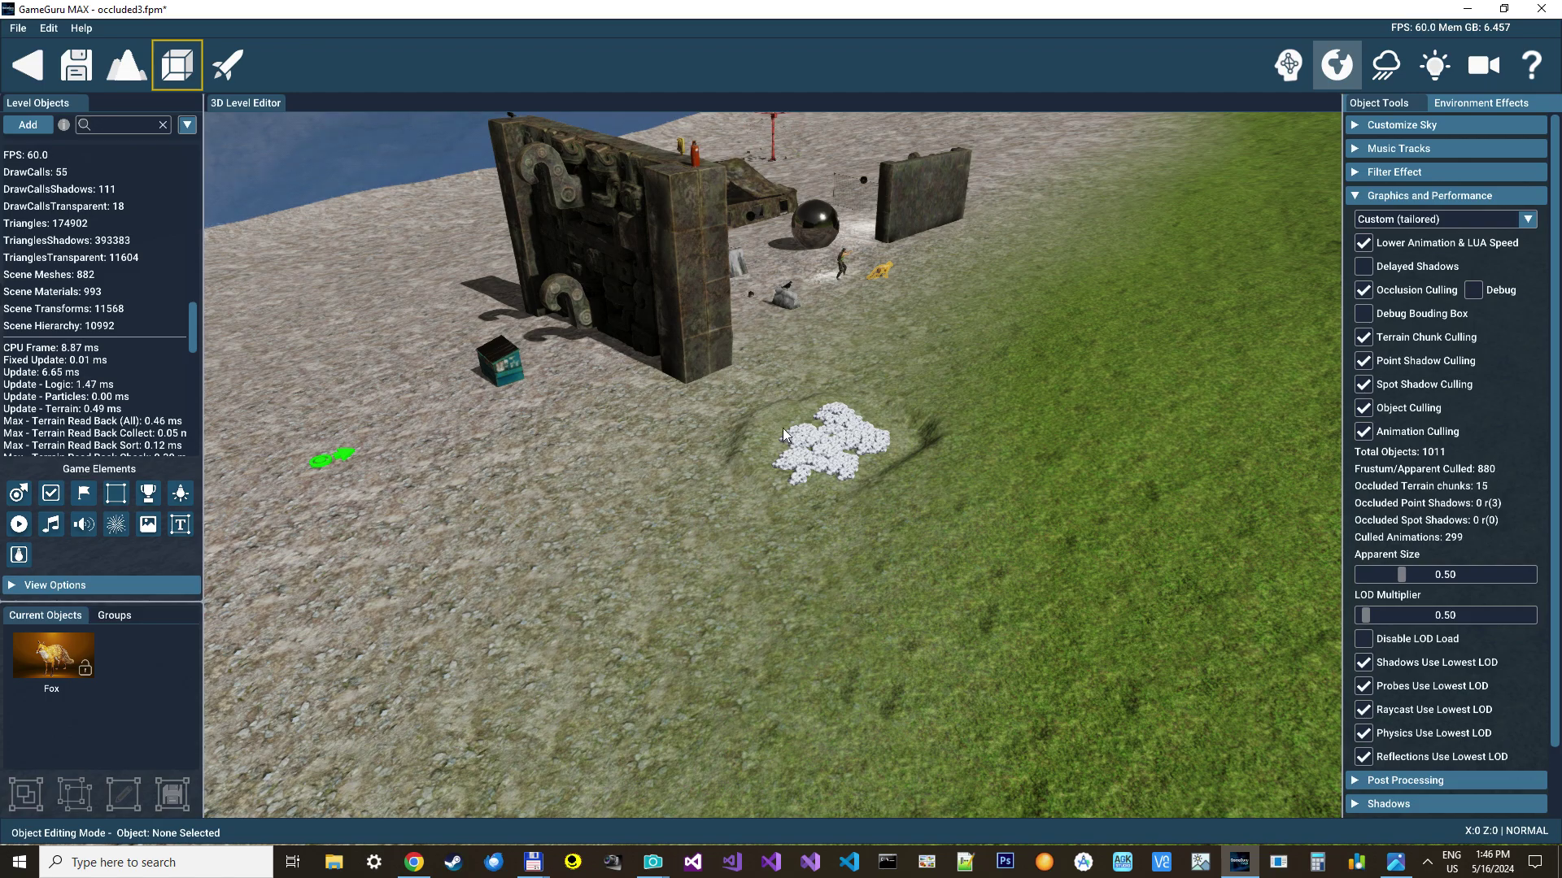
scroll(843, 453, "up", 8)
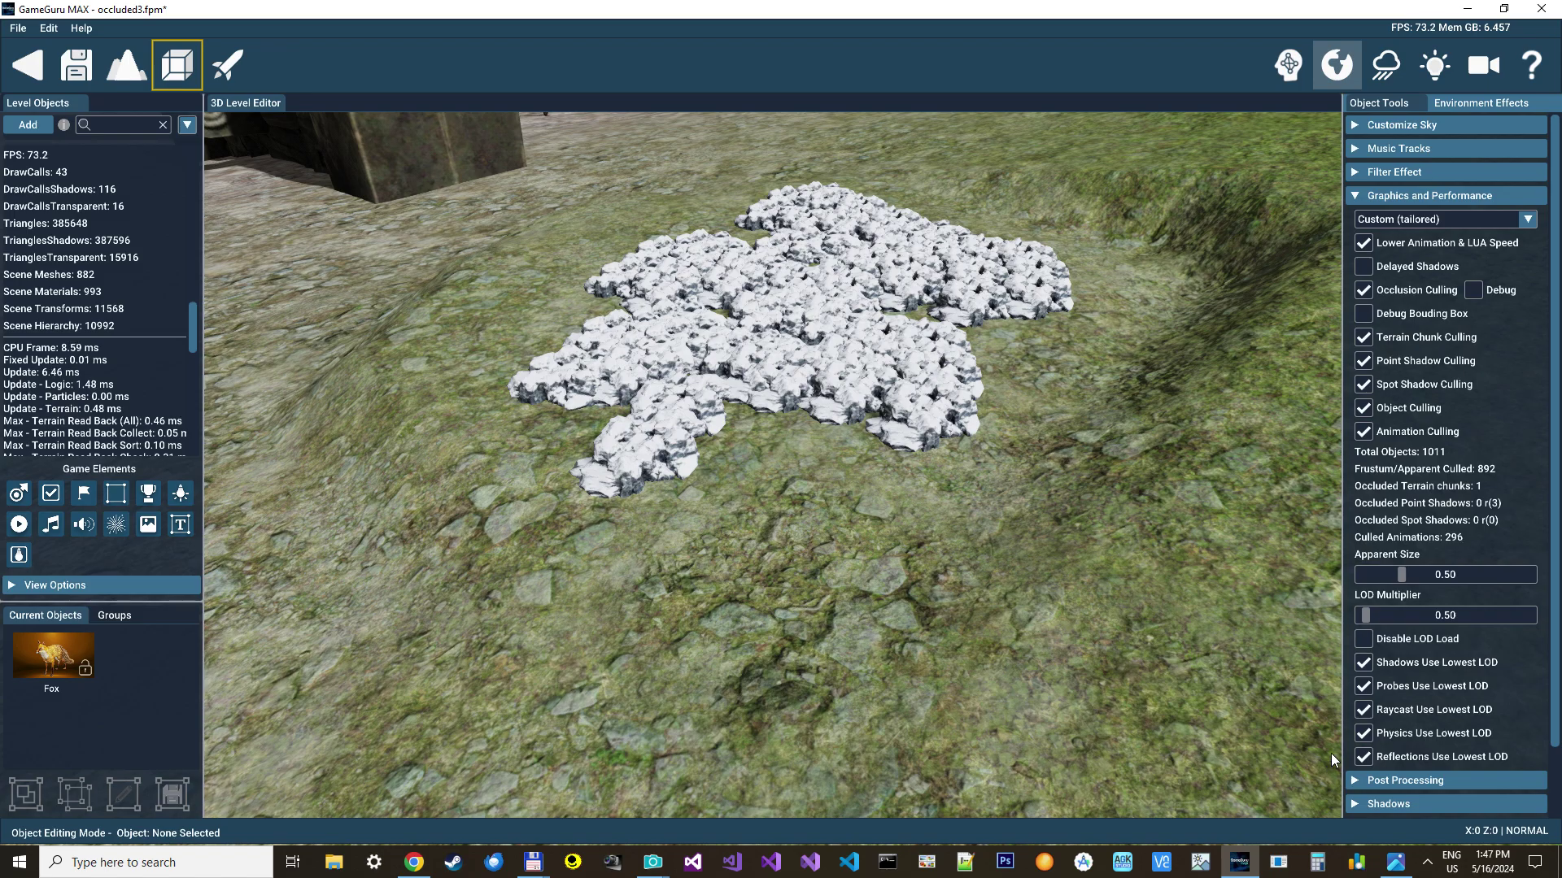
left_click(1402, 734)
left_click(227, 65)
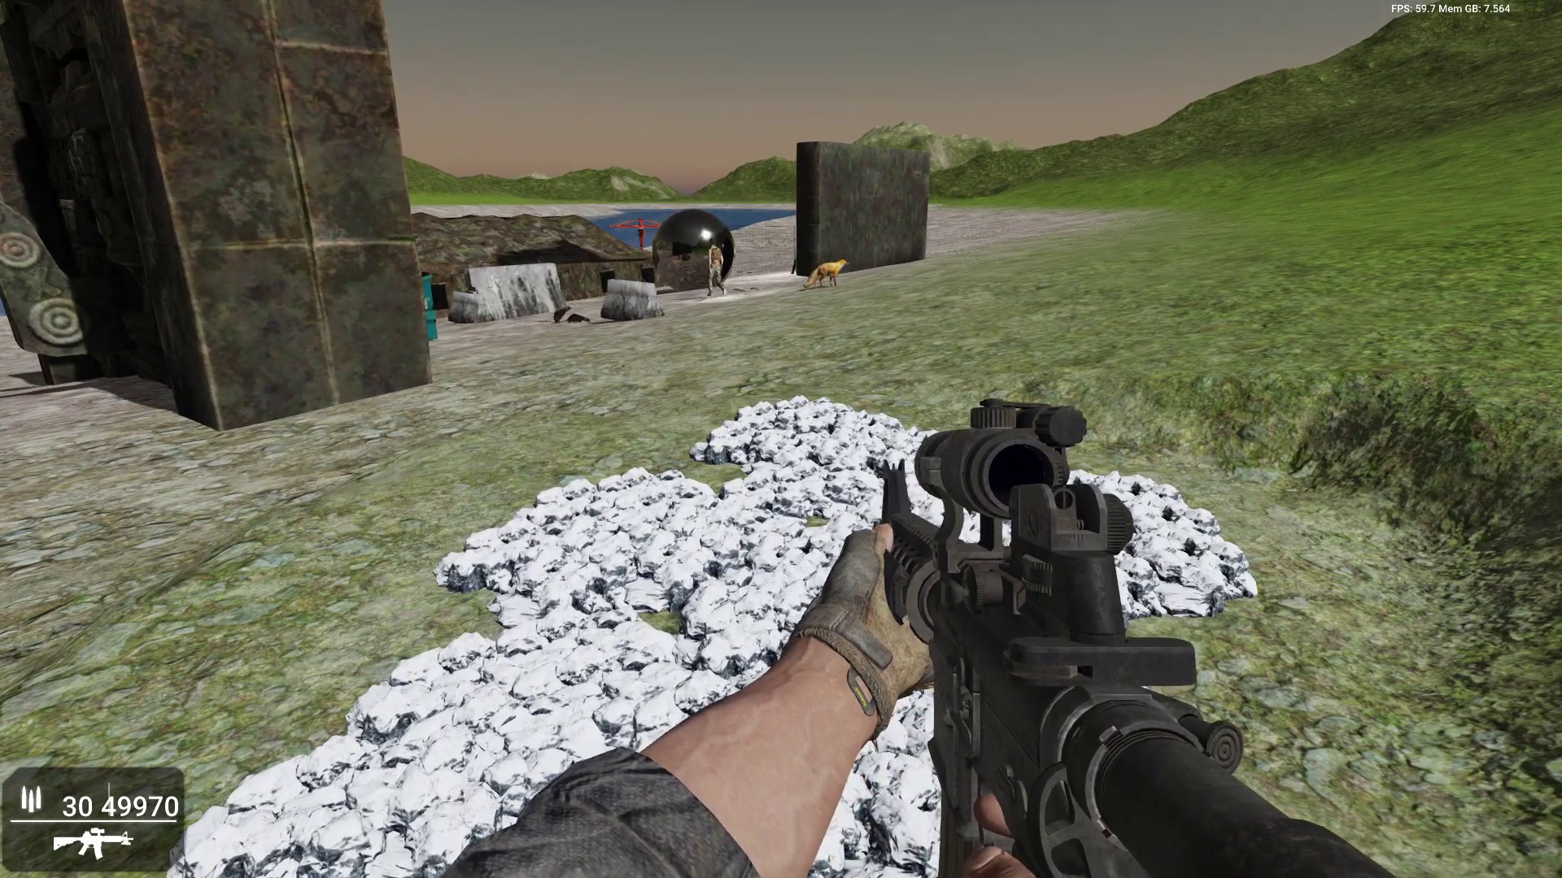
- Display the performance data, walk back and forth over the white rock pile to check physics timing, and end the test run
key("F11")
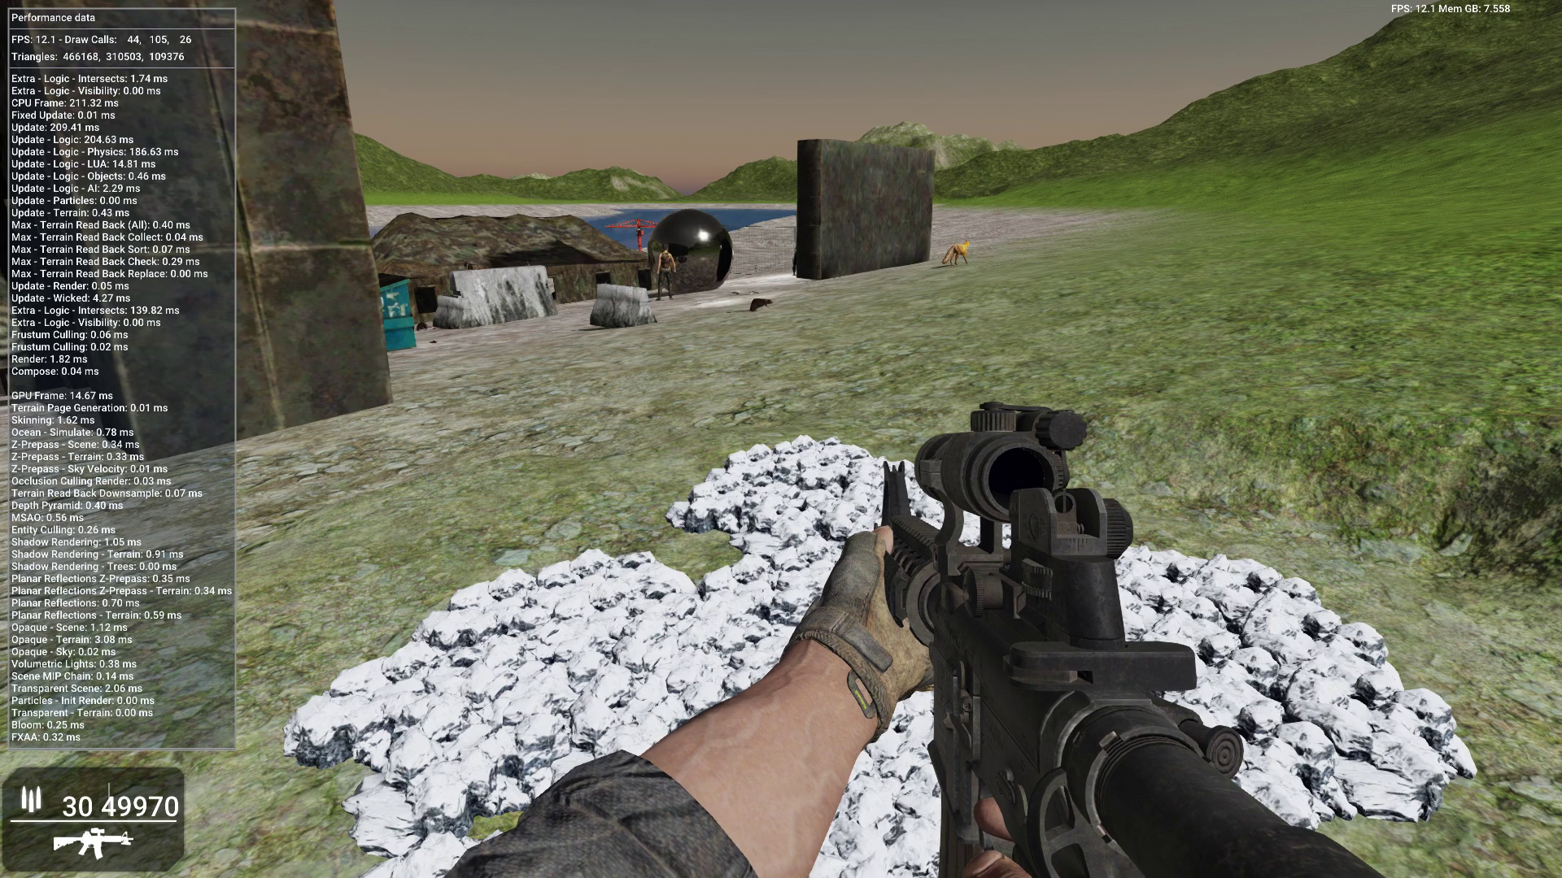
key("w")
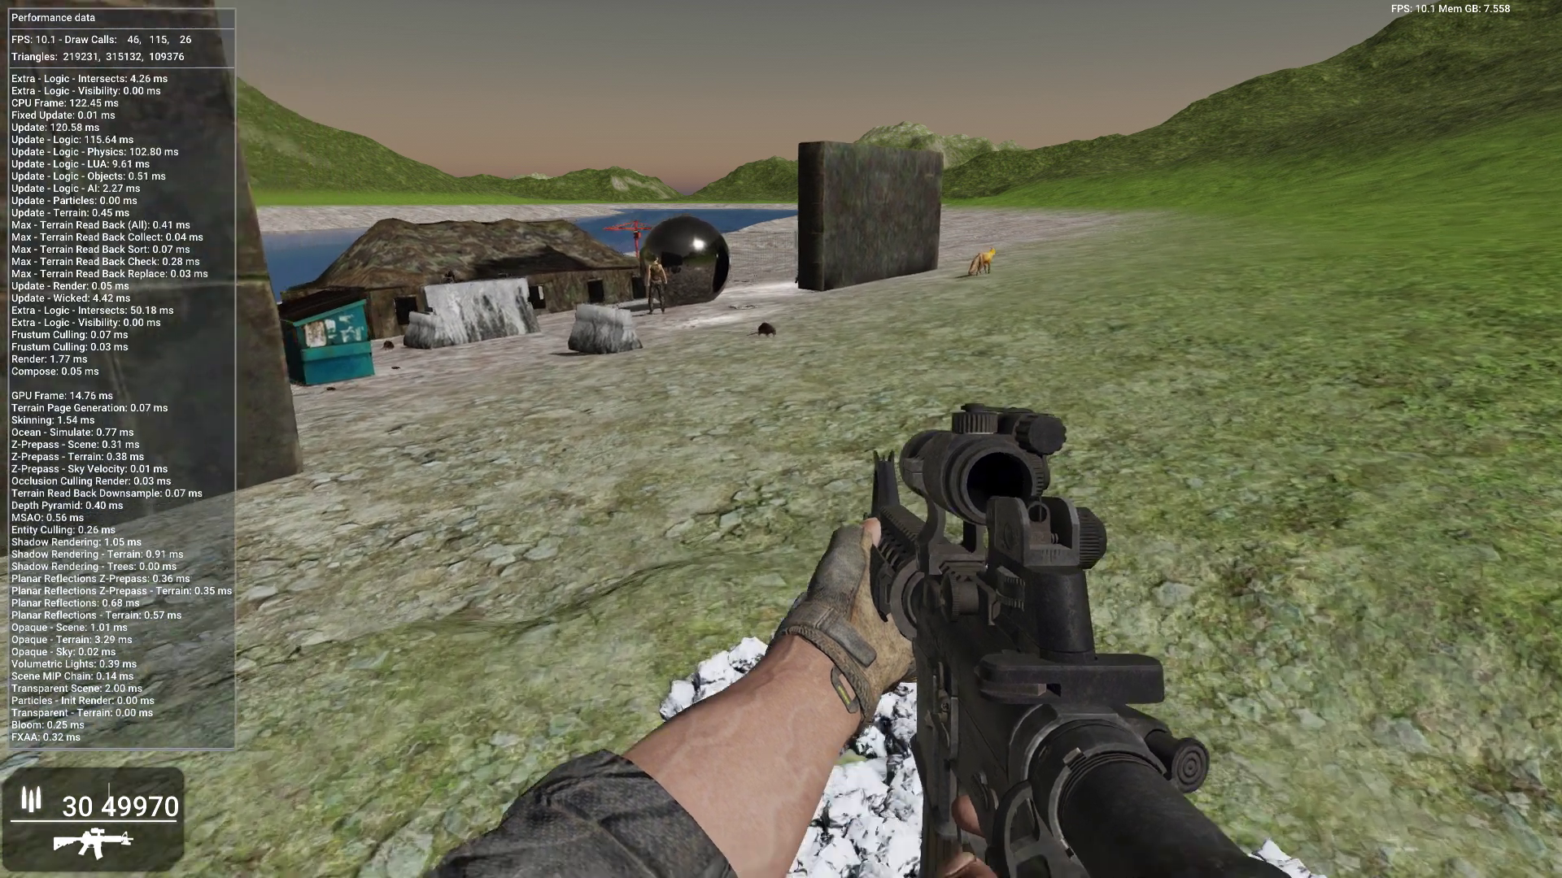
key("s")
key("w")
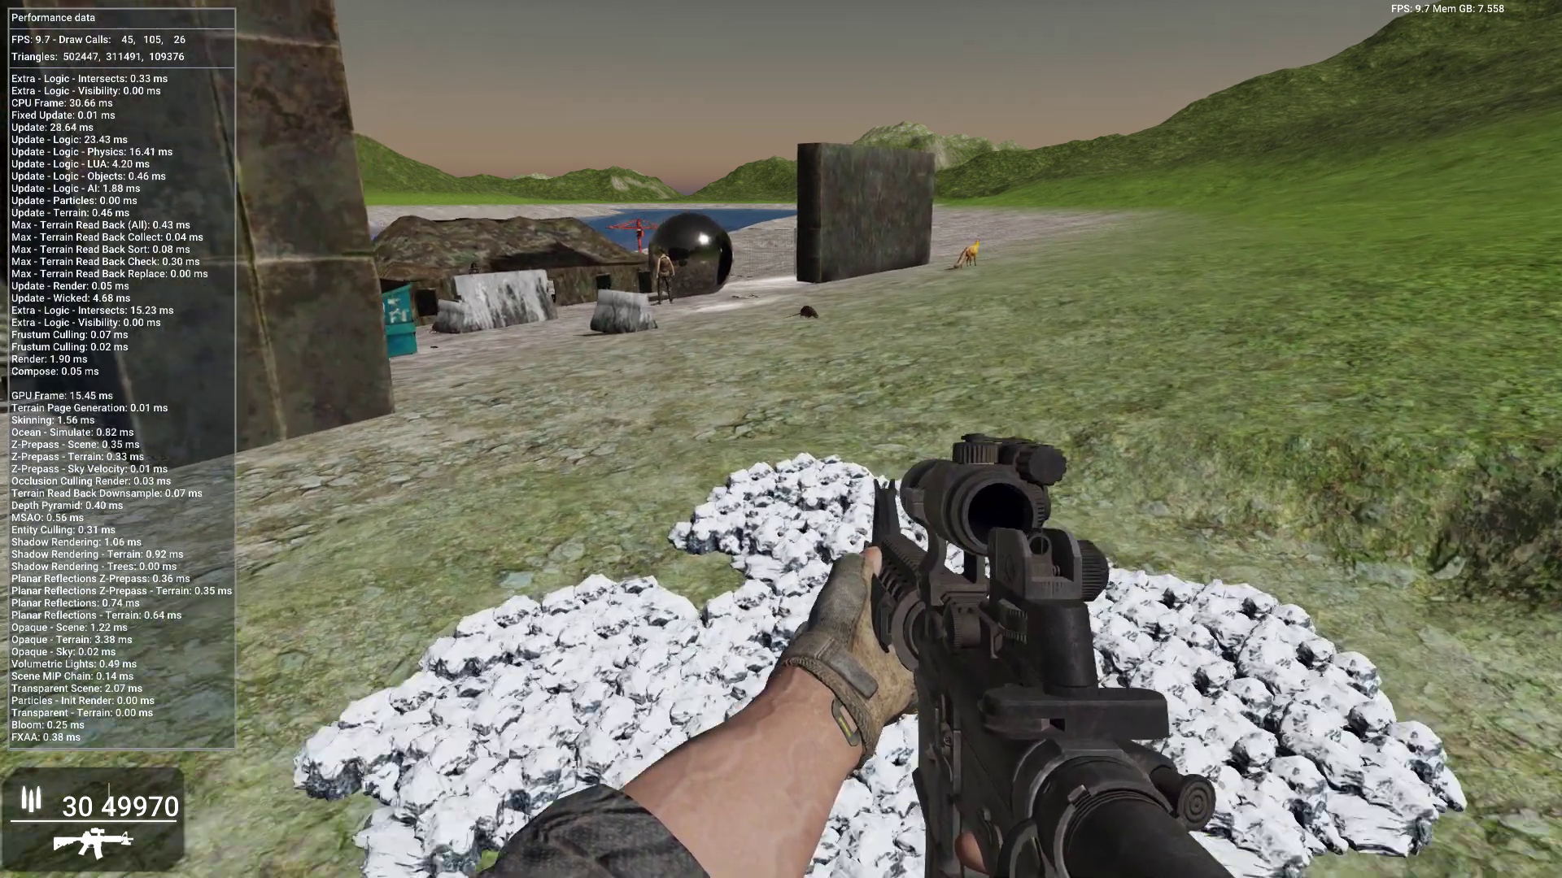
key("s")
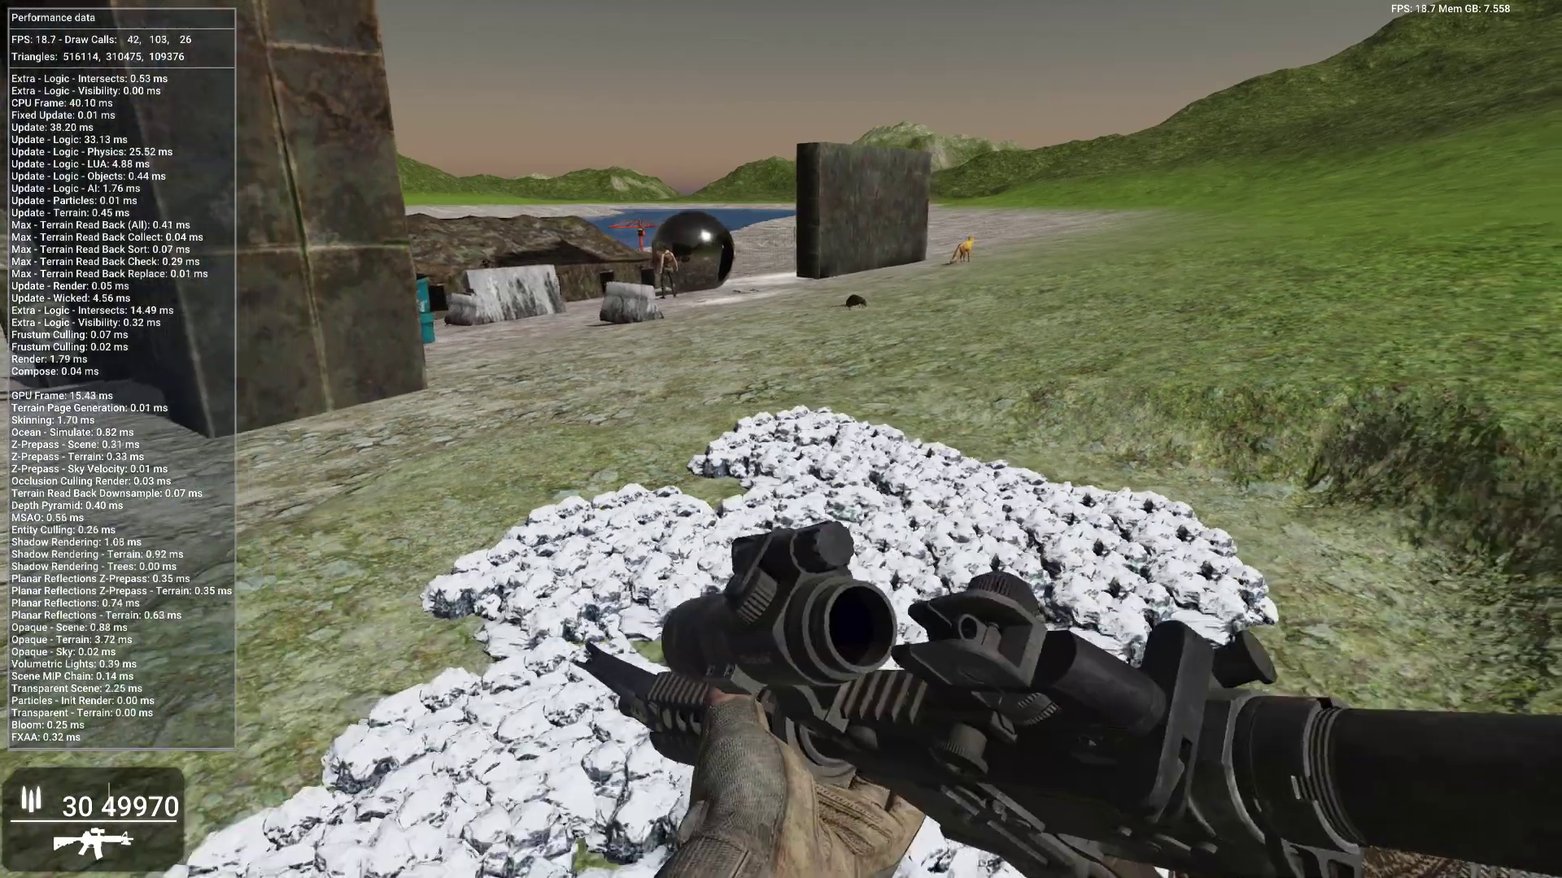
key("Escape")
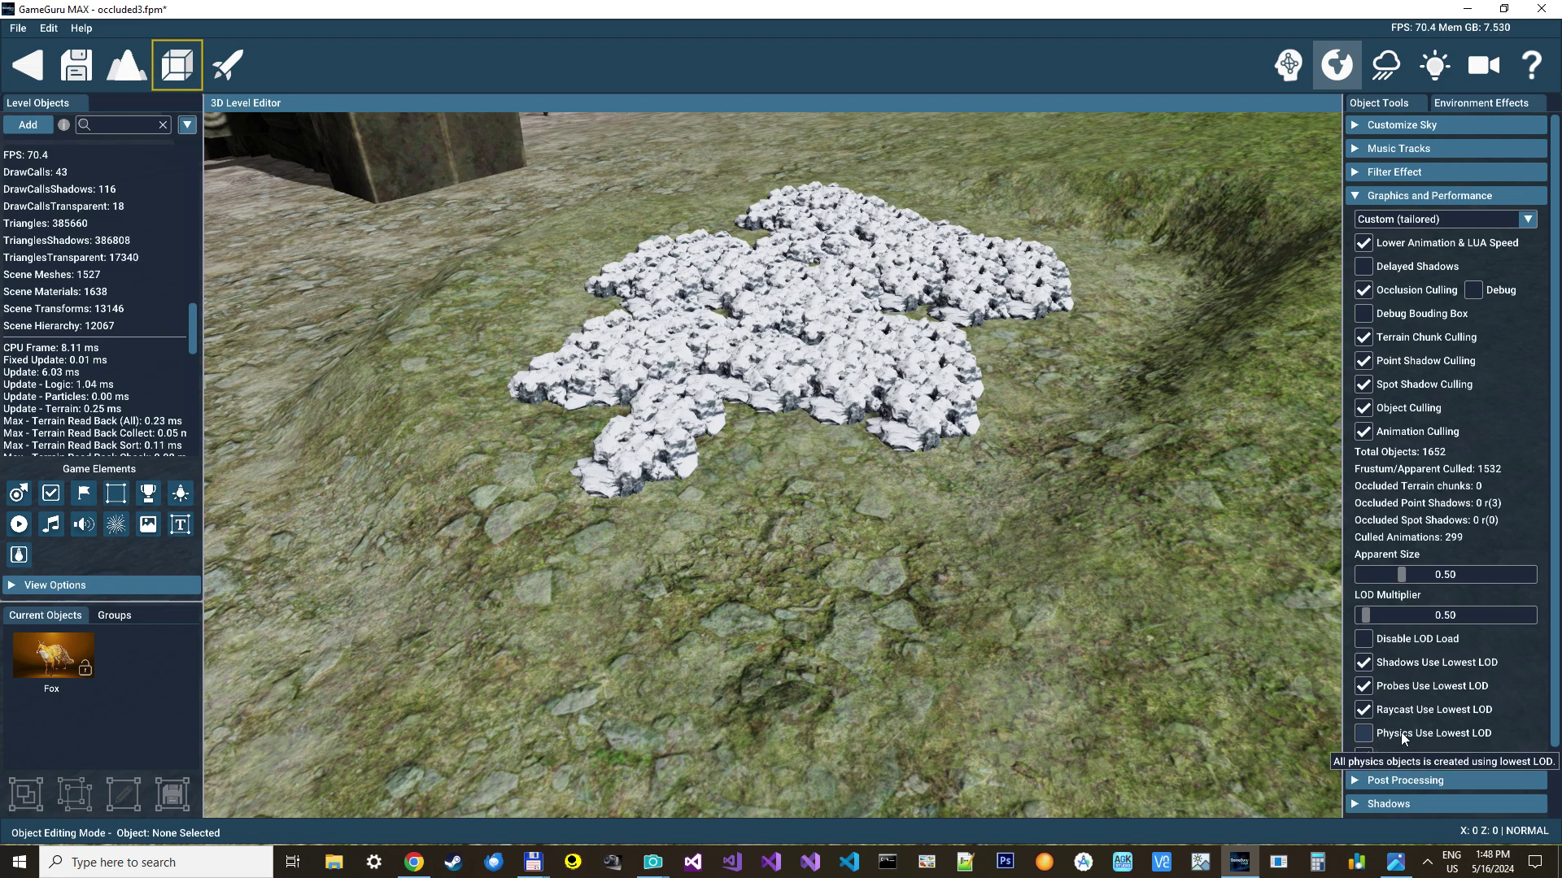
- Turn Physics Use Lowest LOD back on and start another test run of the level
left_click(1364, 738)
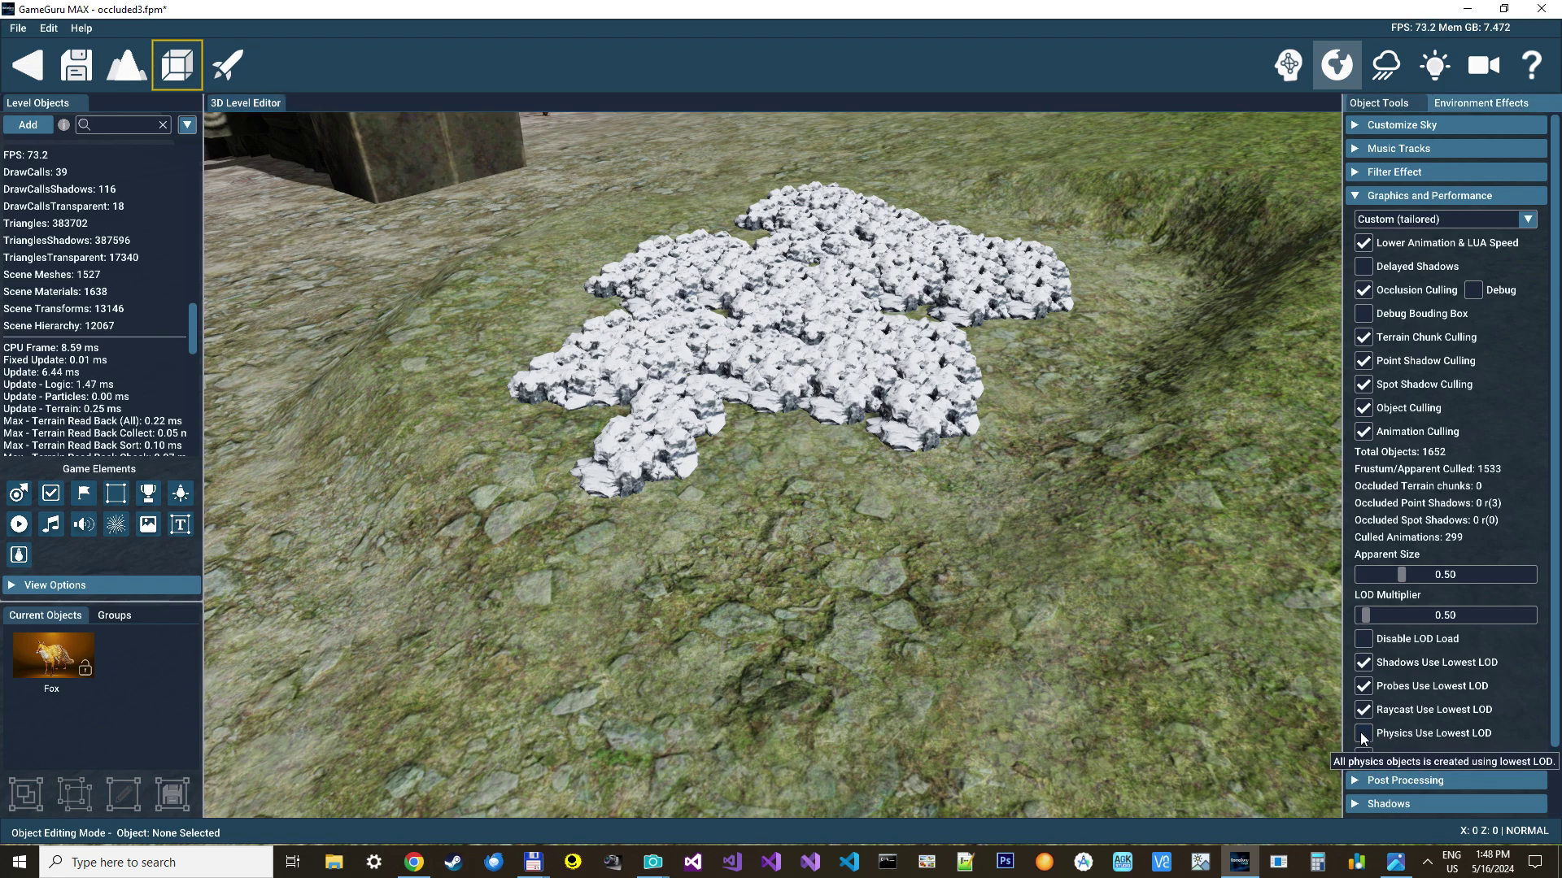
left_click(1364, 736)
left_click(227, 65)
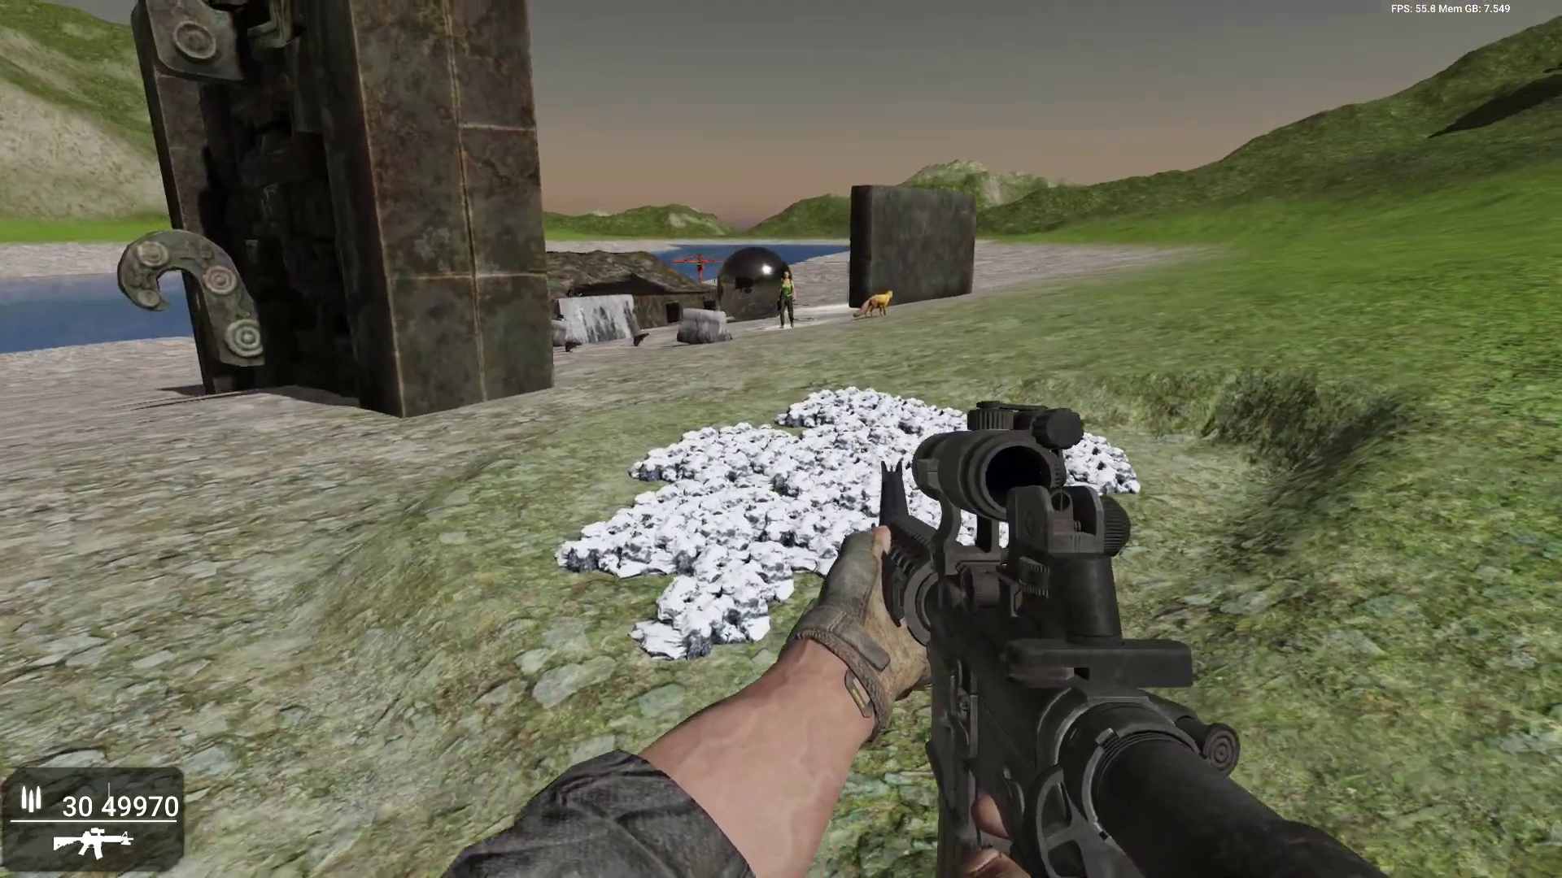
- Display the performance data, walk across the white rock pile, and fire three aimed shots at the female soldier by the sphere
key("F11")
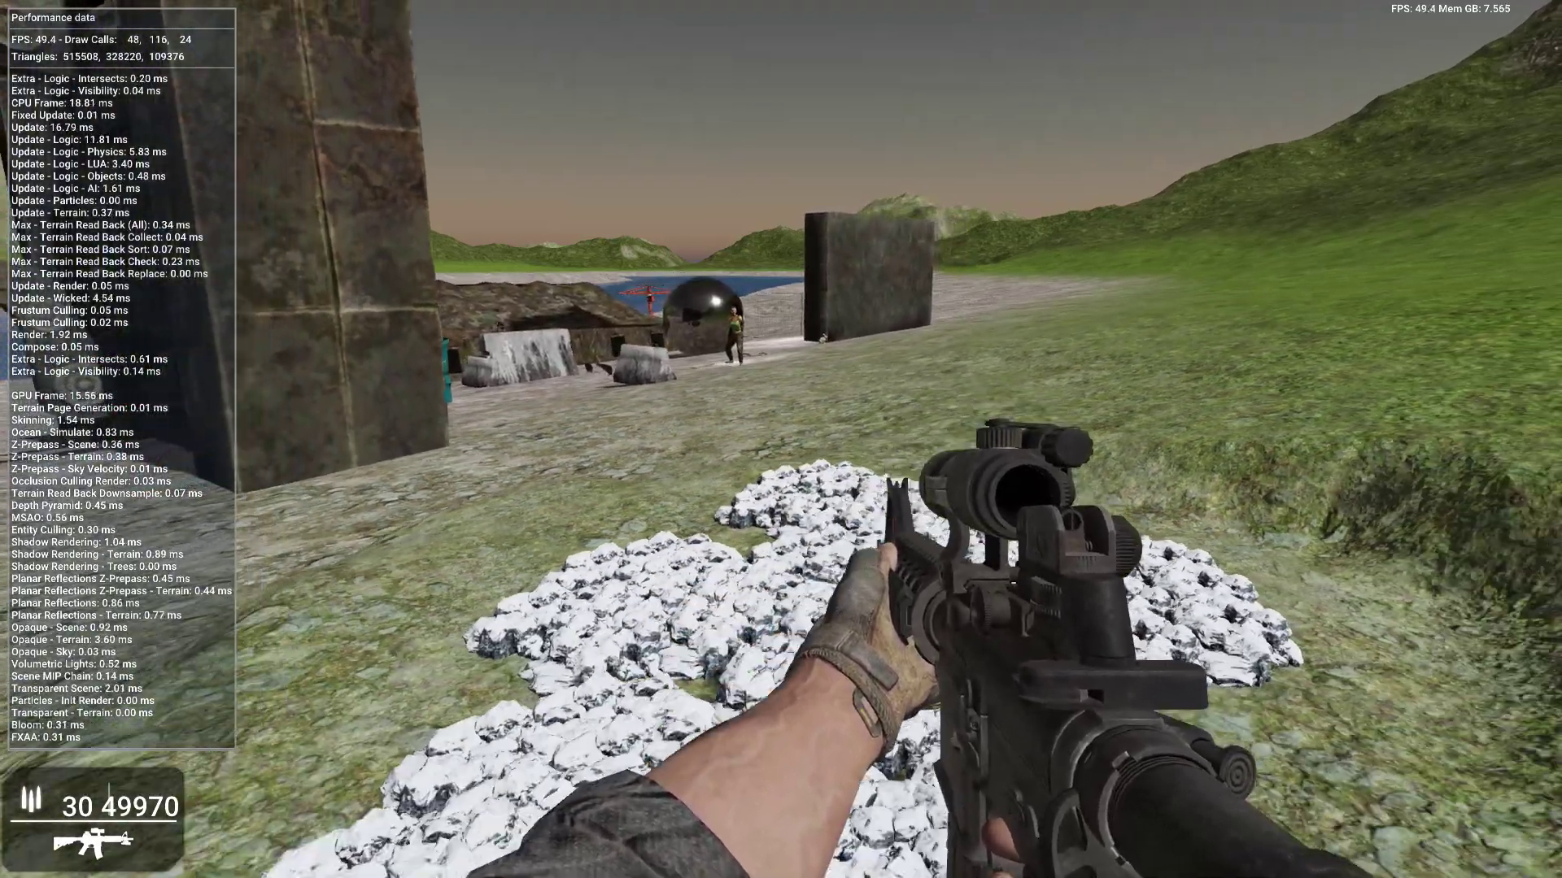
key("w")
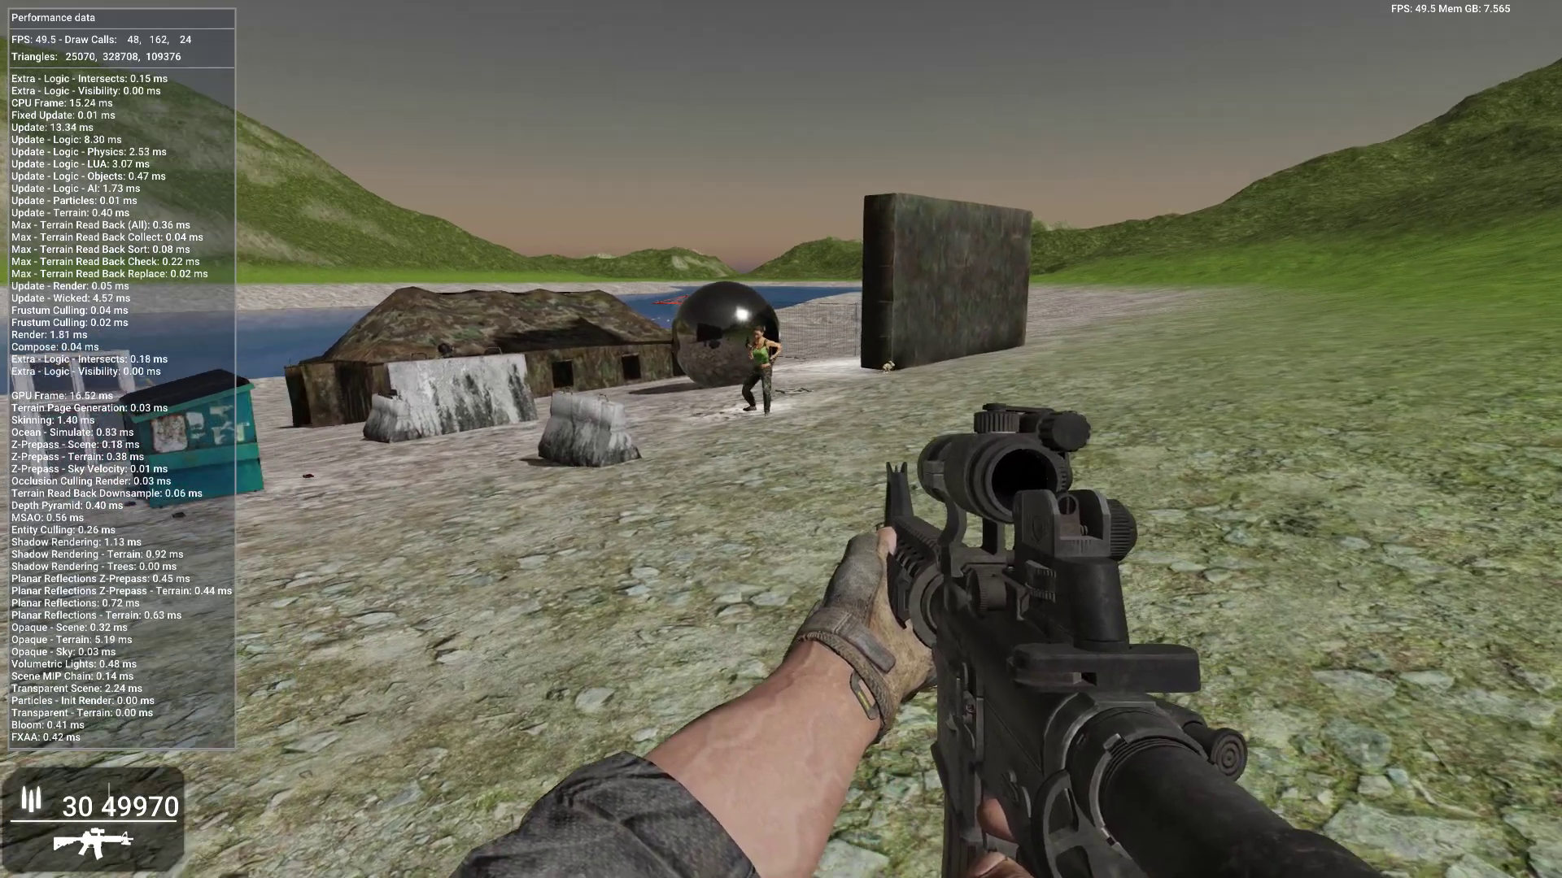
right_click(780, 439)
left_click(781, 440)
left_click(780, 440)
left_click(781, 440)
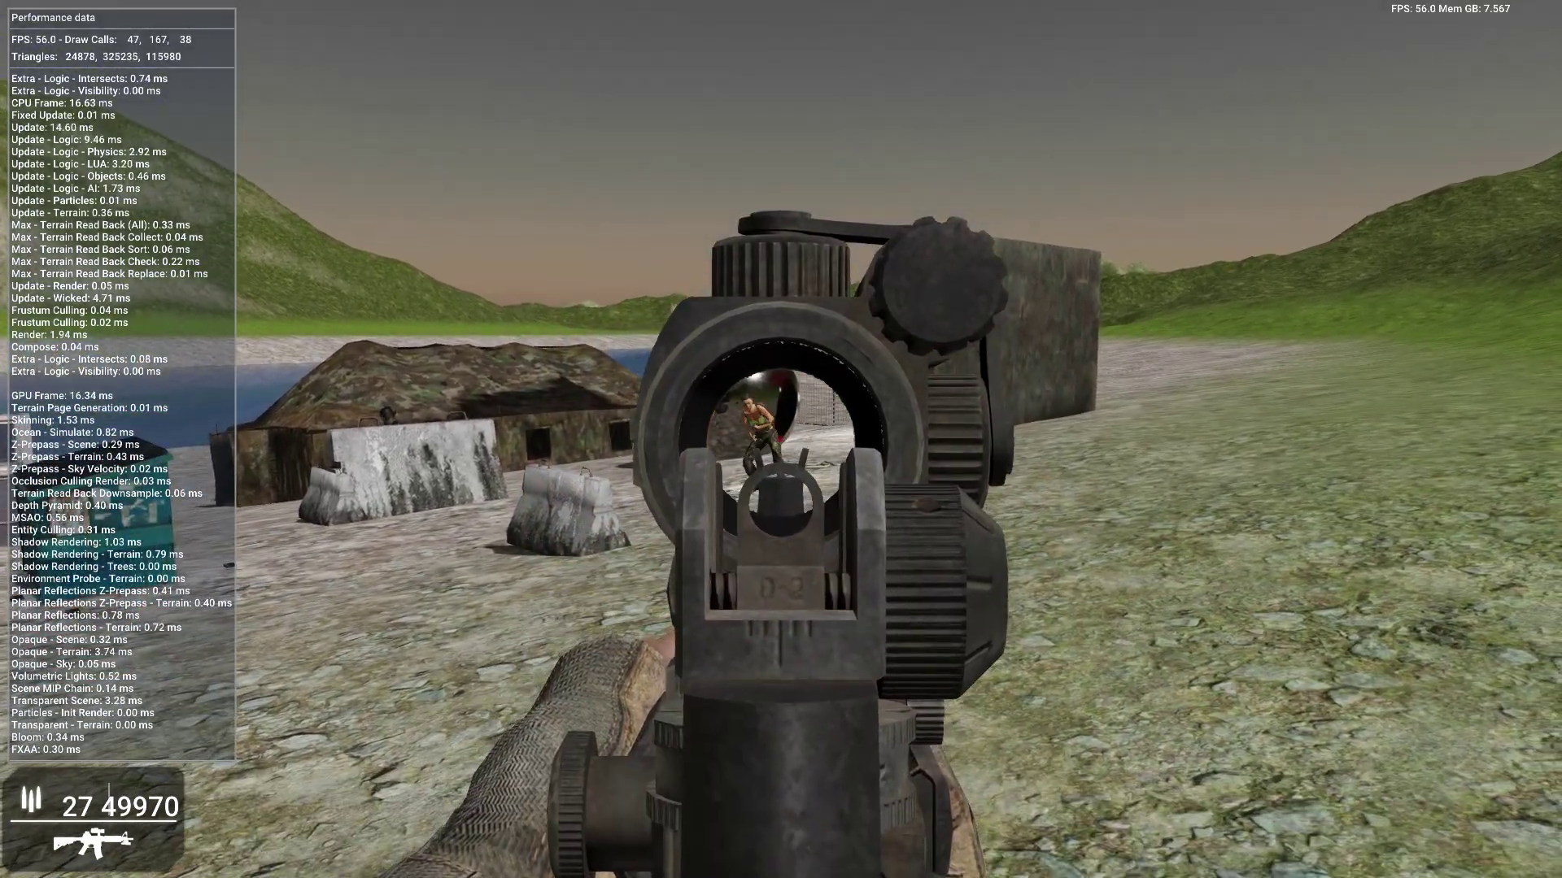